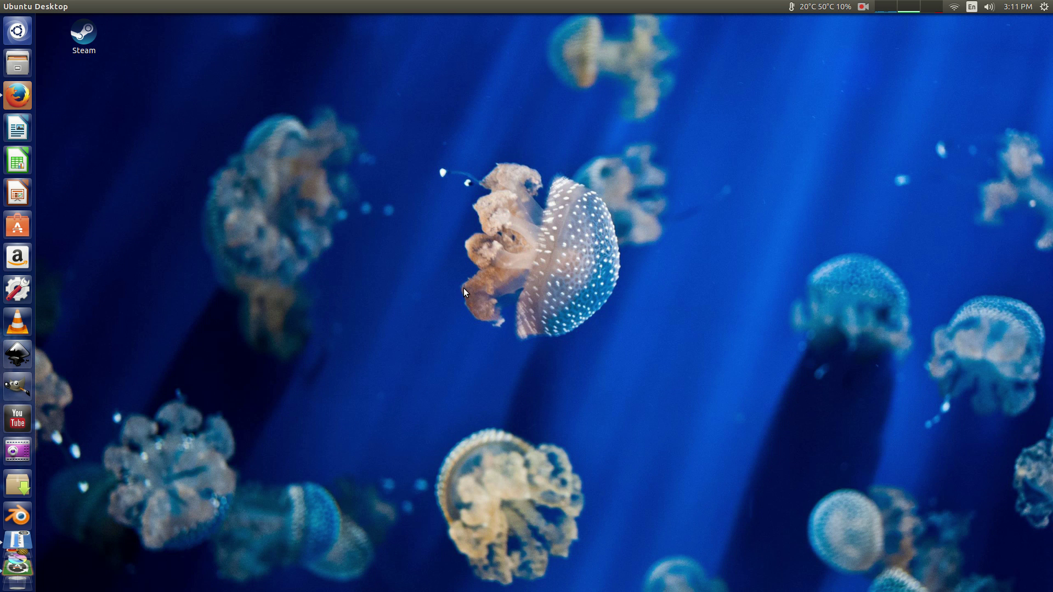
Start Blender, close the splash screen, and delete the default lamp.
left_click(18, 507)
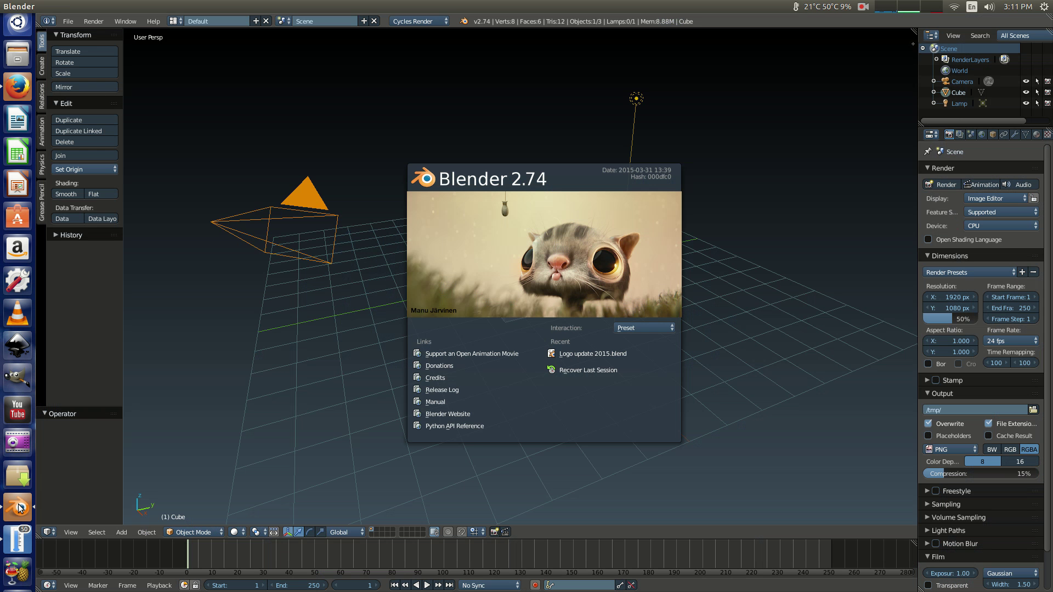
left_click(312, 384)
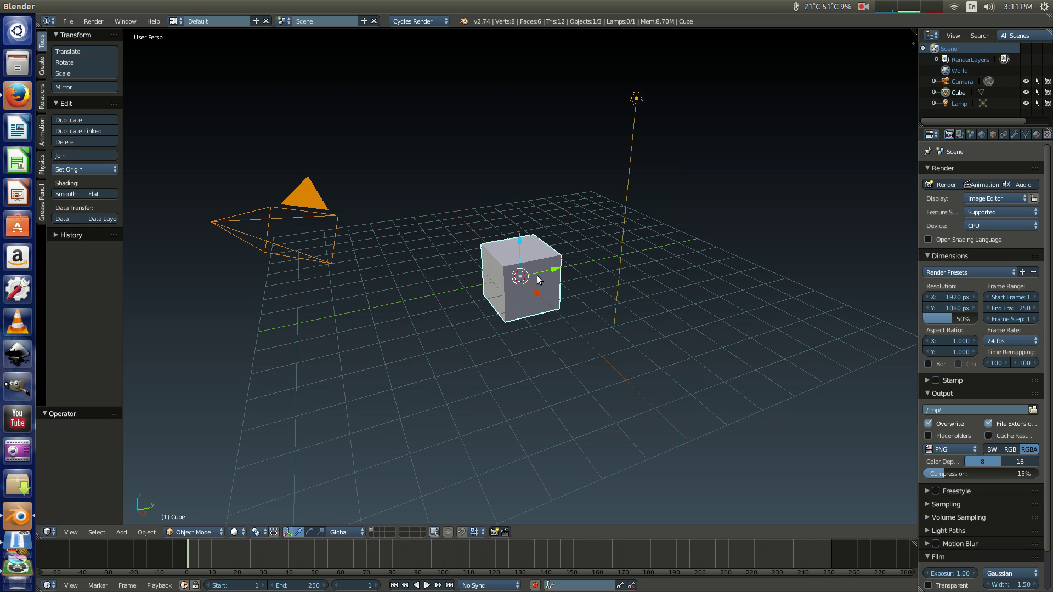
right_click(633, 101)
key("x")
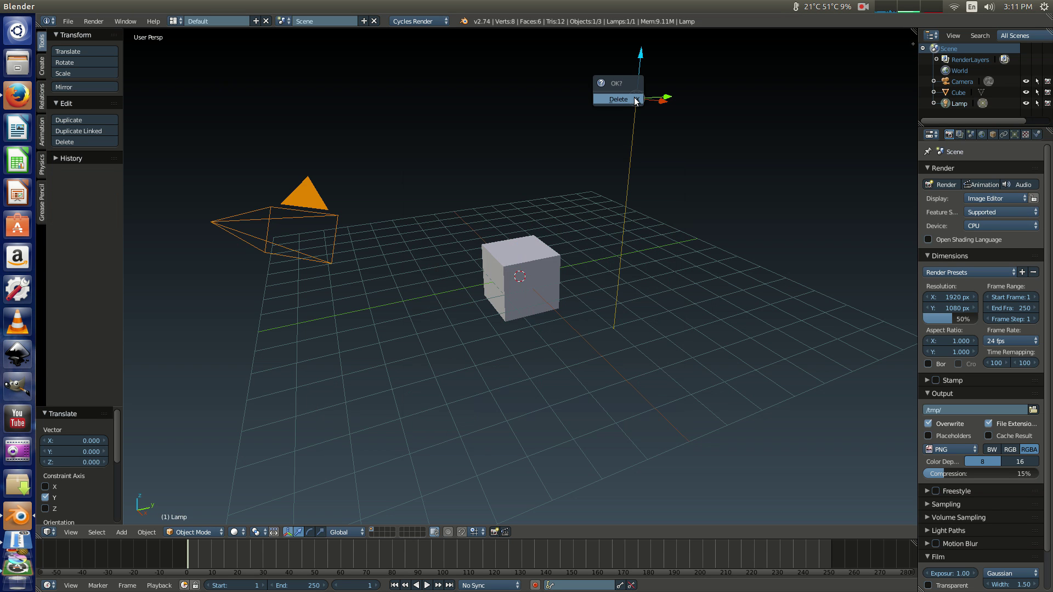
left_click(630, 102)
Delete the default cube so only the camera remains.
right_click(525, 265)
key("x")
left_click(525, 266)
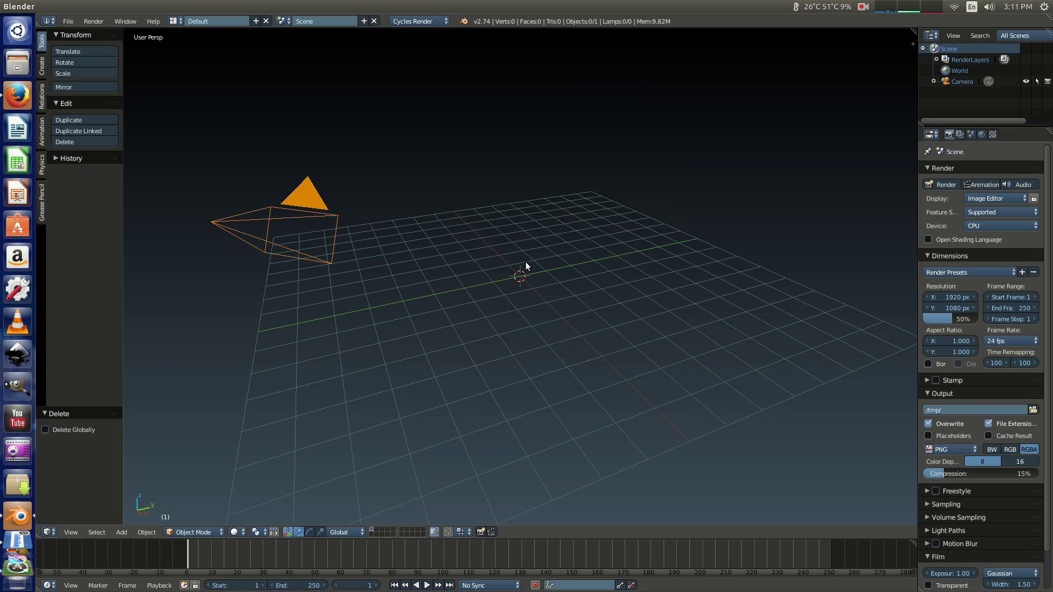
left_click(68, 21)
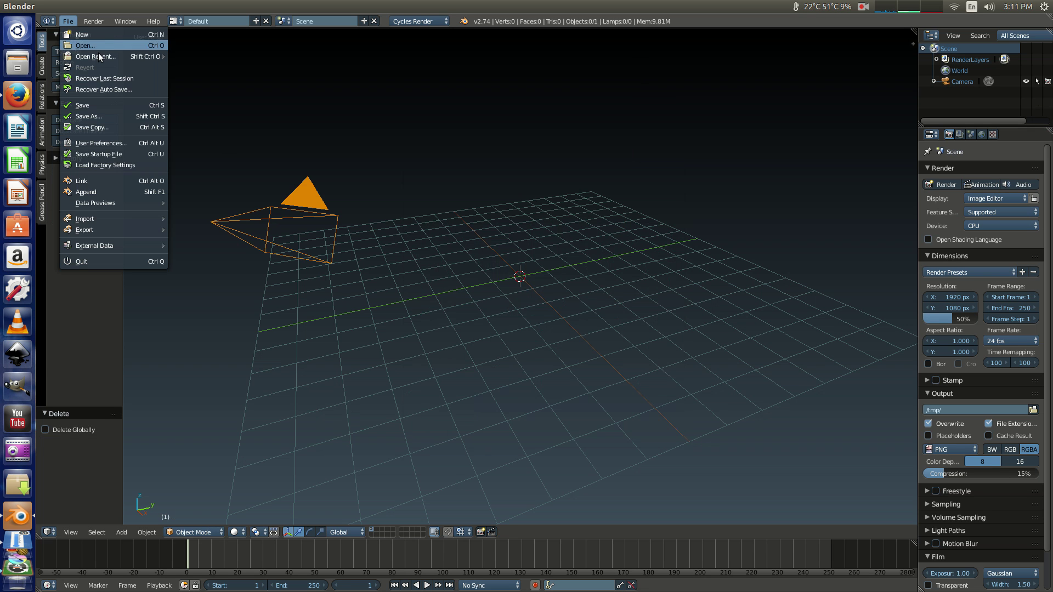
left_click(100, 141)
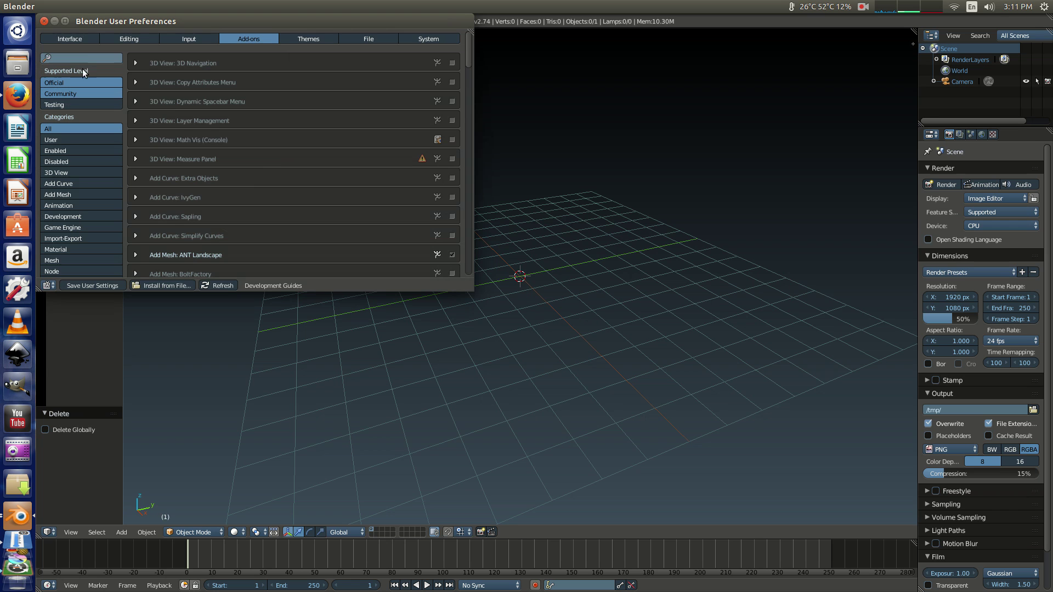
left_click(80, 54)
type("ANT")
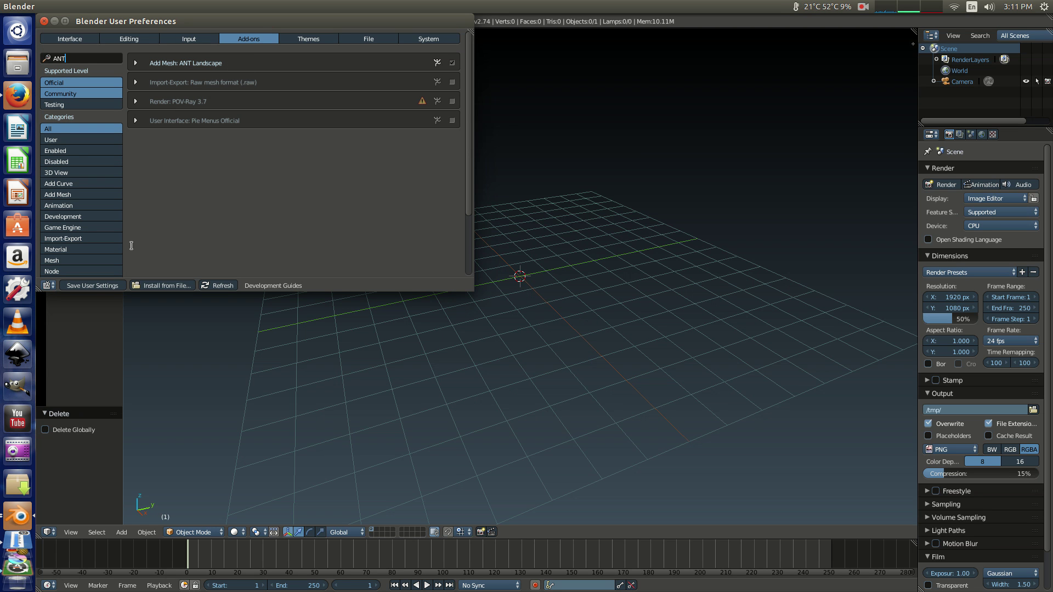
left_click(108, 286)
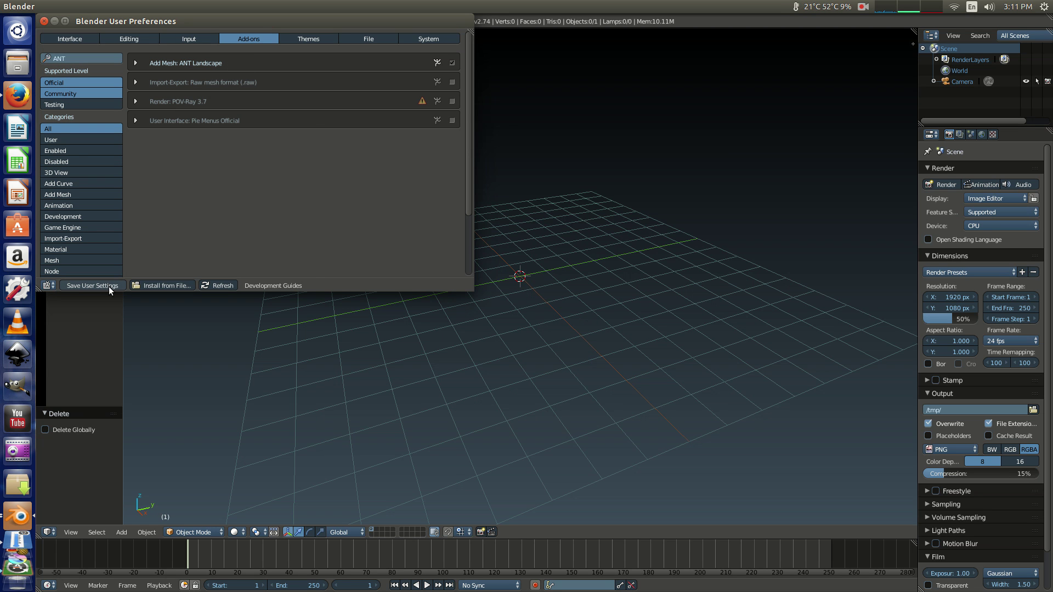
left_click(44, 21)
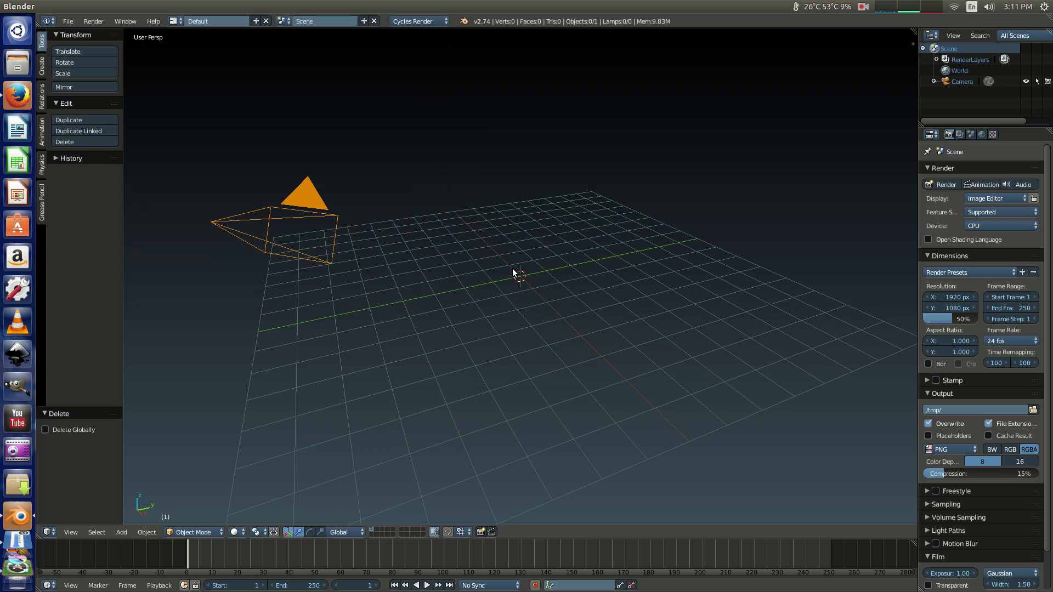
Add an ANT Landscape mesh from the Shift+A Mesh menu.
key("shift+a")
mouse_move(514, 270)
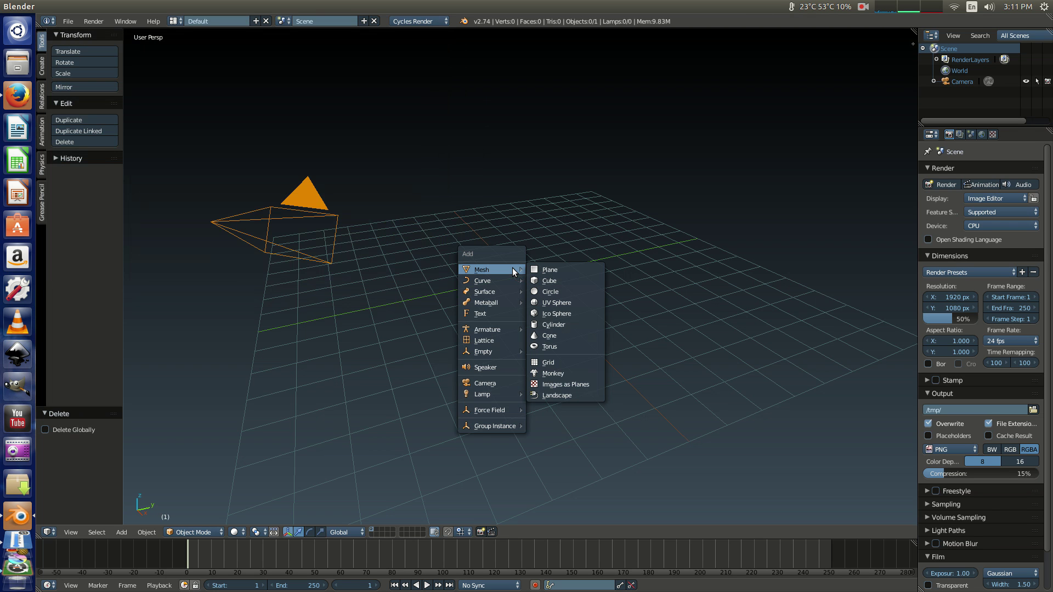
left_click(557, 396)
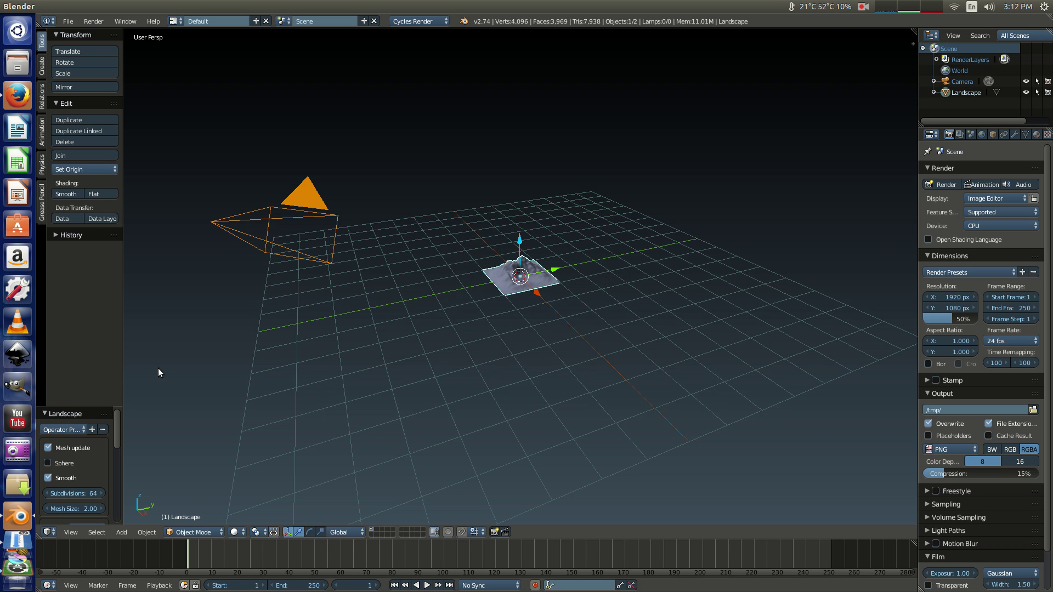
Widen the Tools shelf and enlarge the operator panel to show all Landscape settings.
left_click_drag(124, 362, 220, 361)
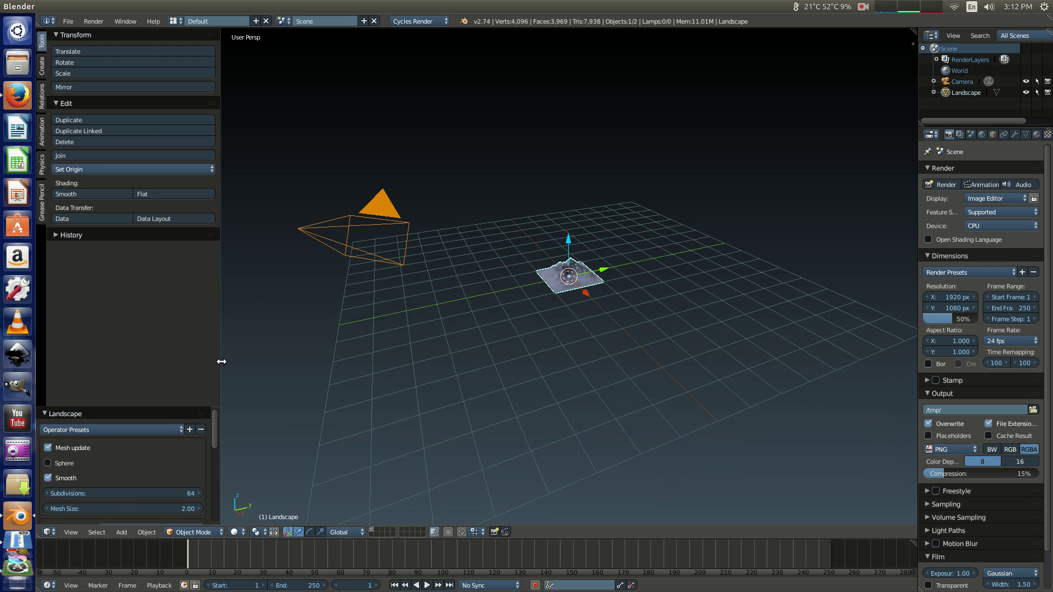
left_click_drag(175, 393, 174, 242)
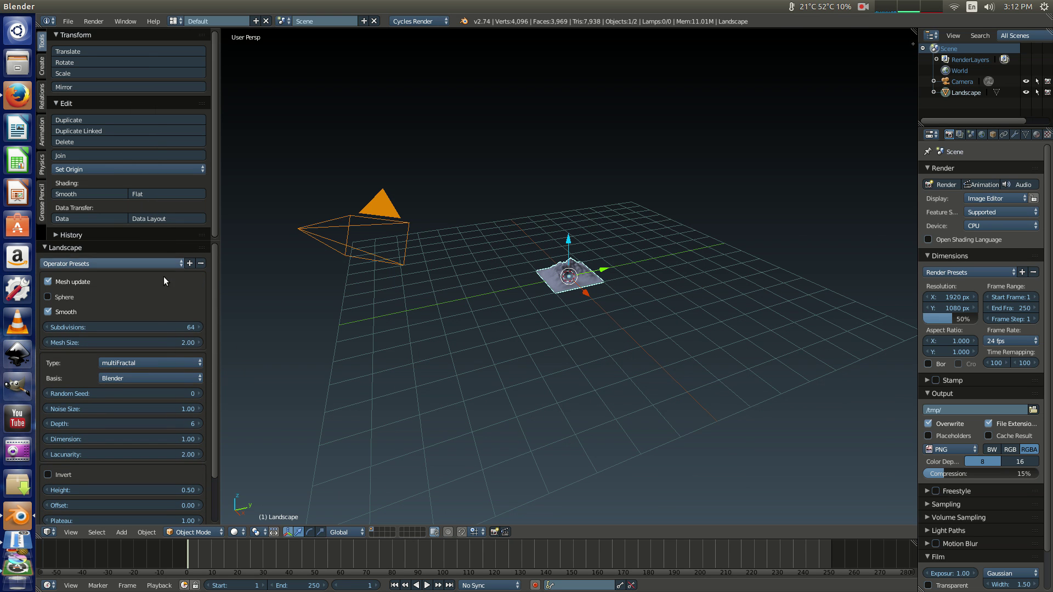
mouse_move(215, 271)
left_mouse_down()
mouse_move(215, 321)
mouse_move(205, 278)
left_mouse_up()
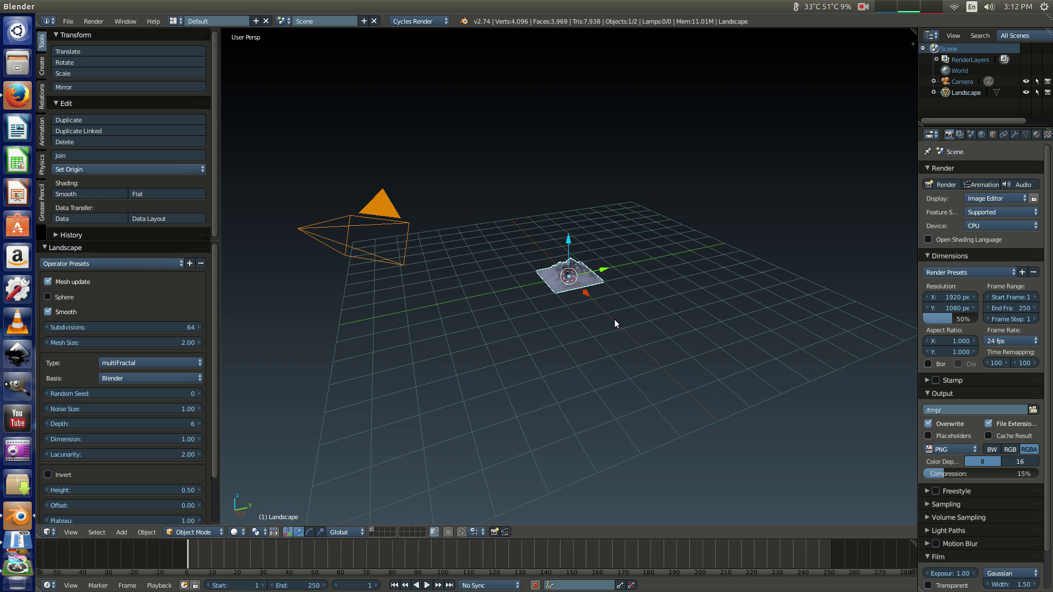
Zoom in on the landscape and keep multiFractal as the terrain type.
scroll(557, 337, "up", 5)
middle_click_drag(557, 338, 585, 342)
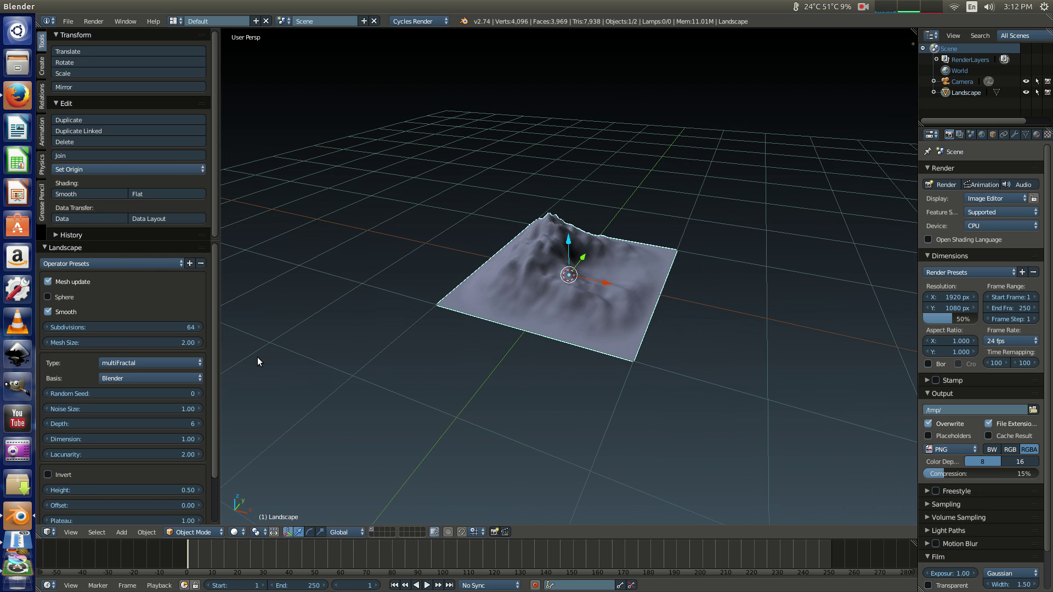
left_click(186, 363)
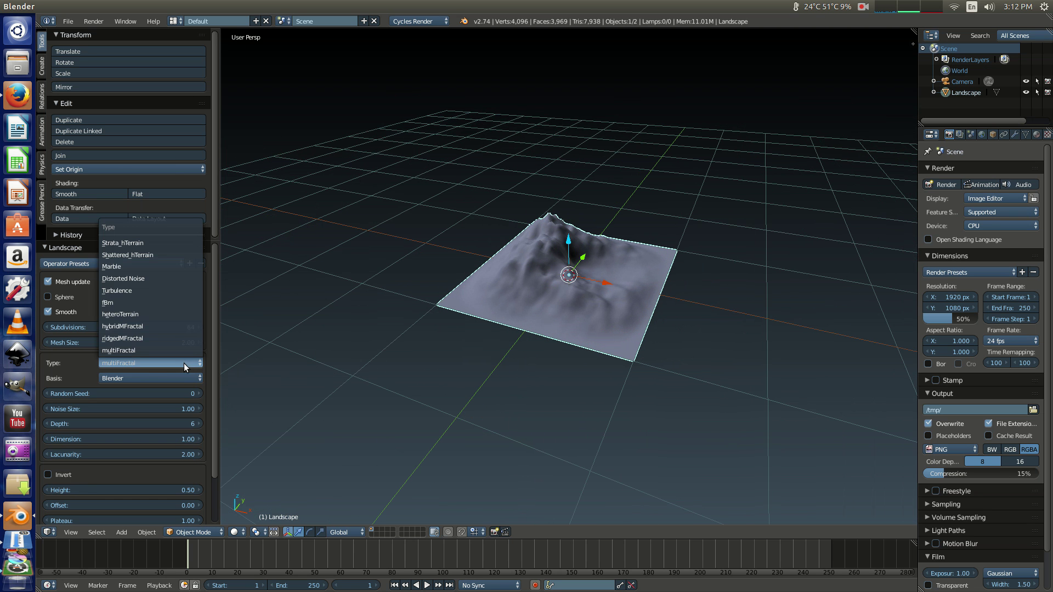
left_click(140, 353)
middle_click_drag(583, 277, 453, 318)
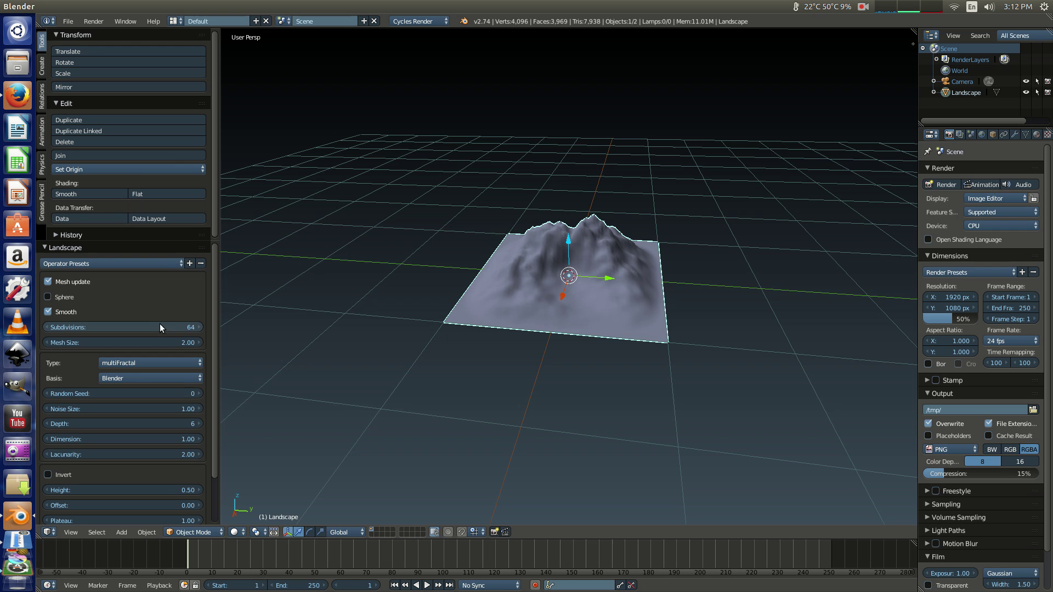
Set the landscape Subdivisions to 500 and inspect the denser terrain.
left_click(175, 330)
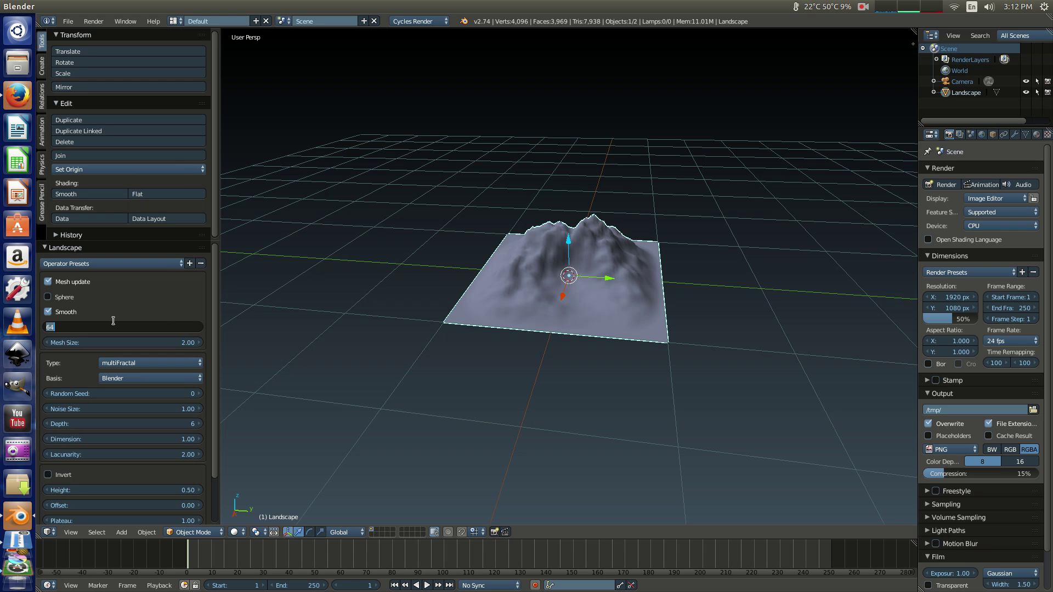
type("500")
key("Return")
scroll(564, 339, "up", 4)
middle_click_drag(565, 340, 573, 317)
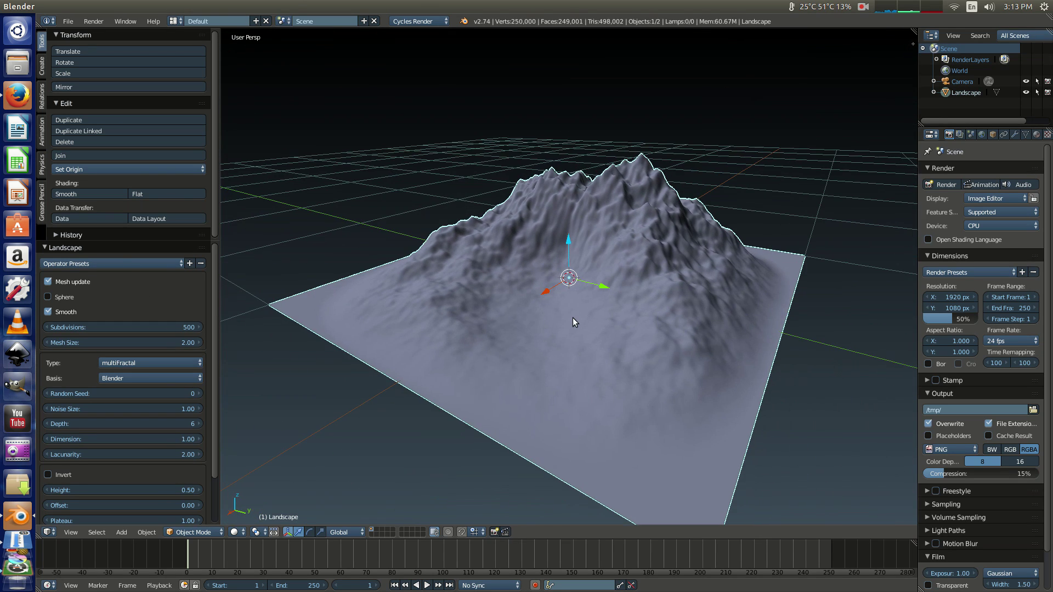
Switch the landscape type to ridgedMFractal and inspect it from several angles.
left_click(150, 367)
left_click(145, 351)
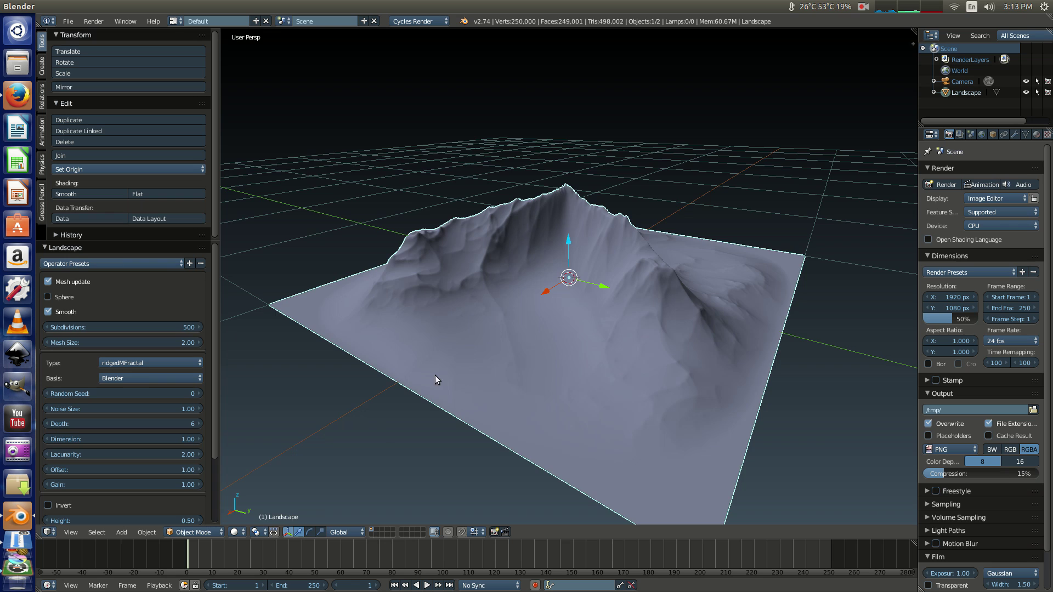
middle_click_drag(425, 331, 728, 316)
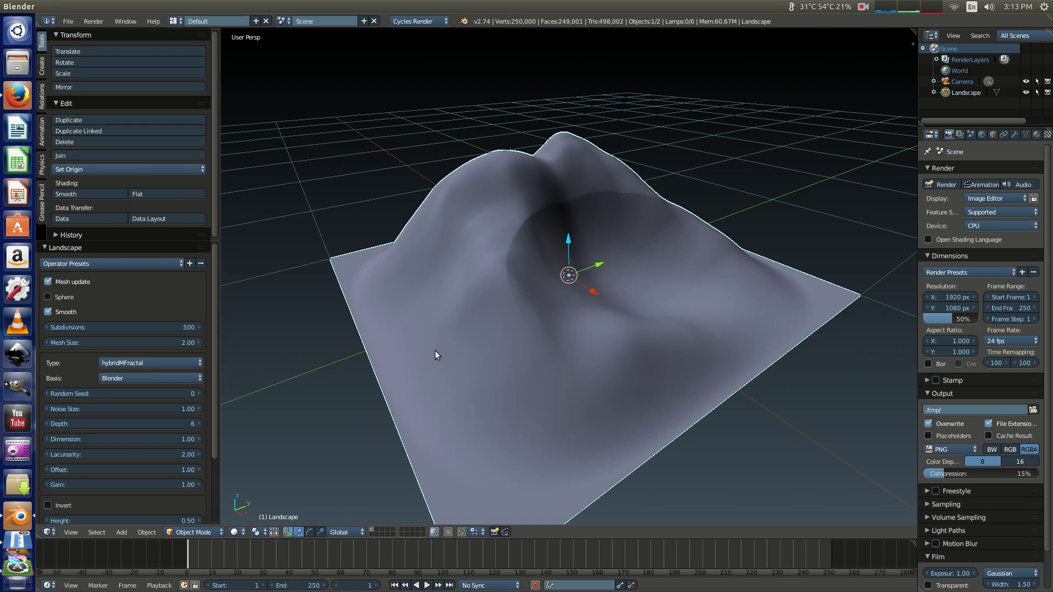
middle_click_drag(449, 307, 505, 330)
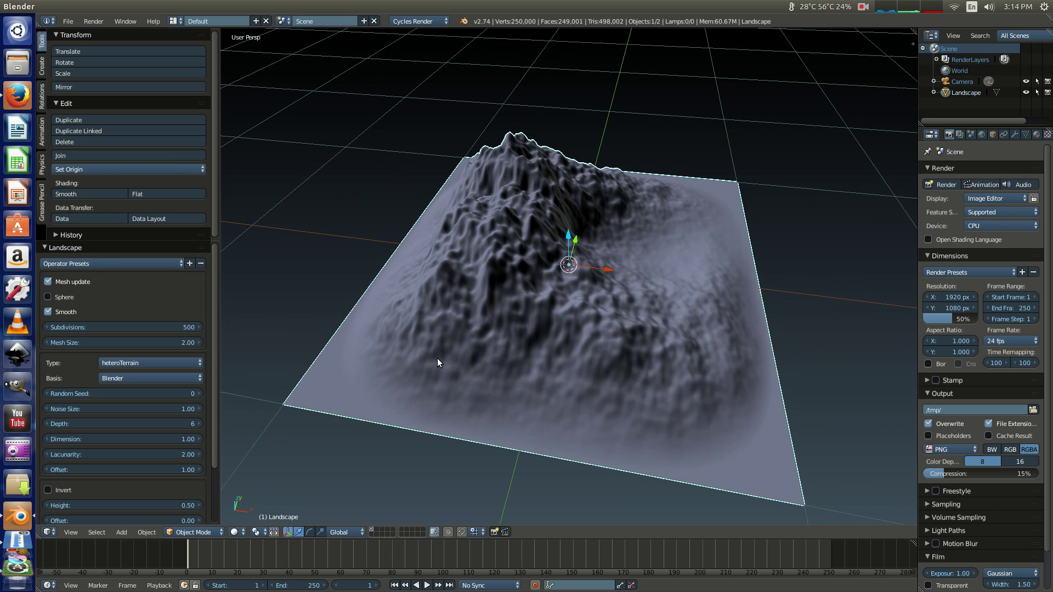
middle_click_drag(438, 362, 252, 322)
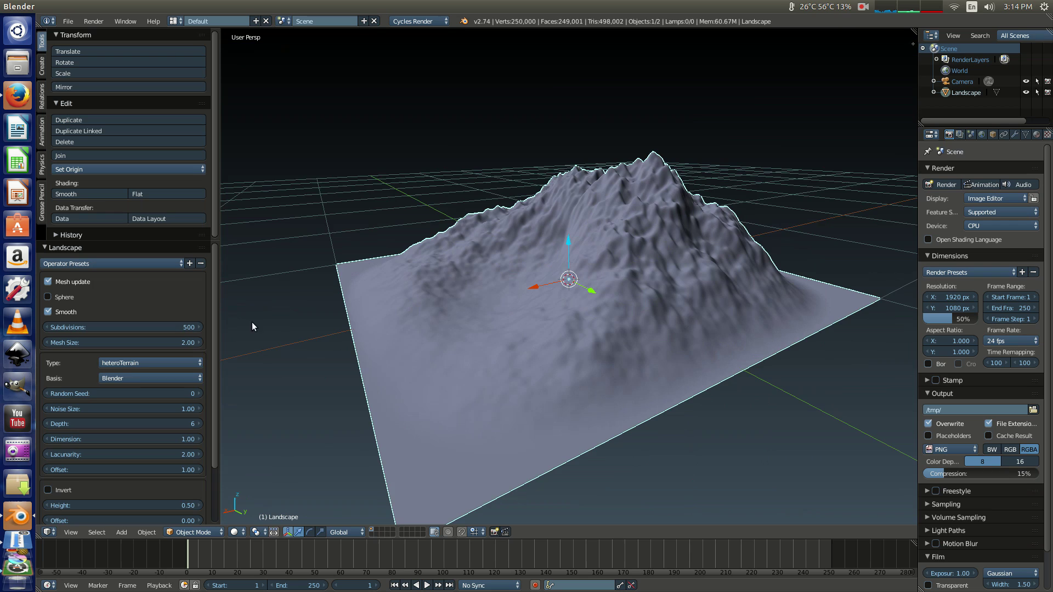
middle_click_drag(548, 327, 384, 346)
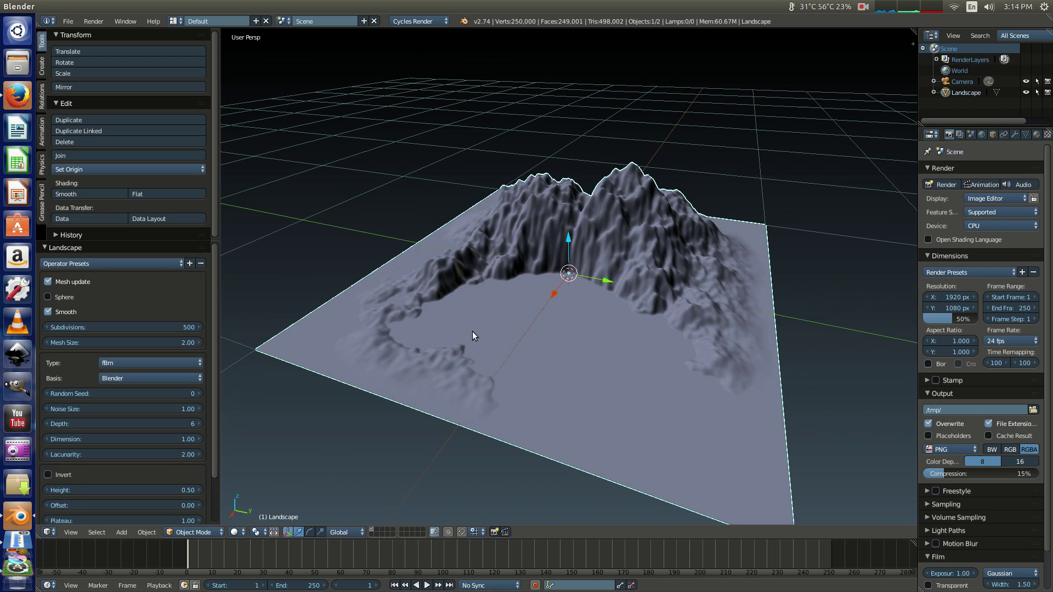
middle_click_drag(472, 331, 373, 325)
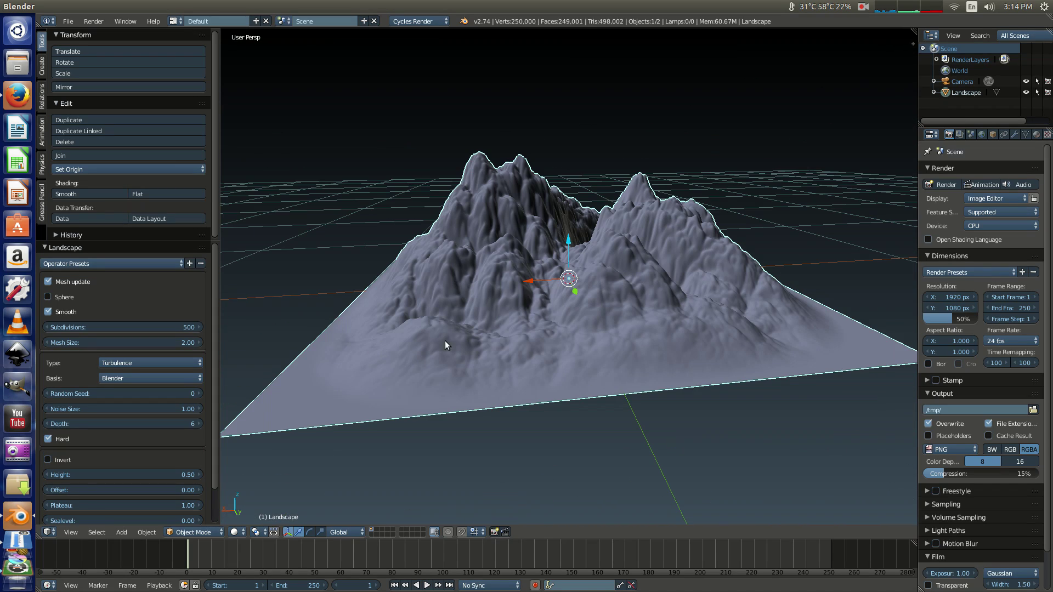
middle_click_drag(562, 330, 742, 344)
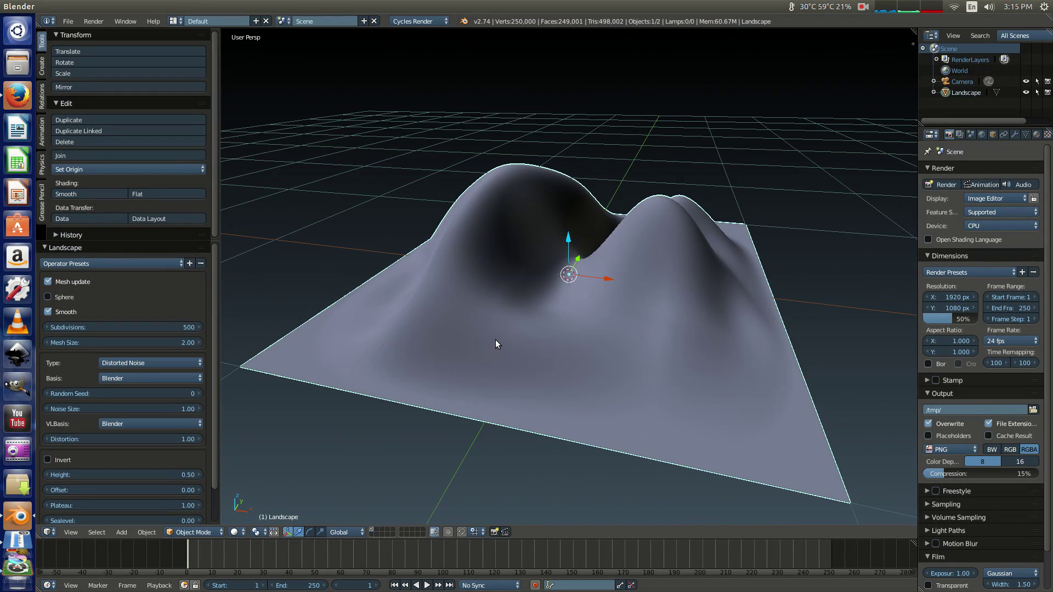
Orbit around the landscape from several angles, ending on a corner view.
middle_click_drag(495, 342, 419, 331)
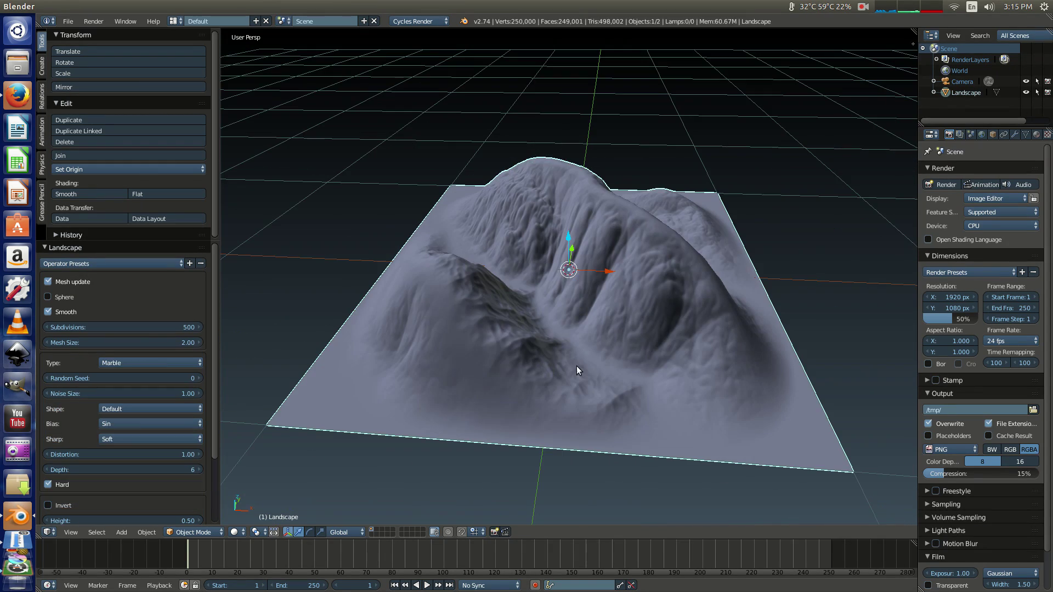
middle_click_drag(499, 315, 607, 311)
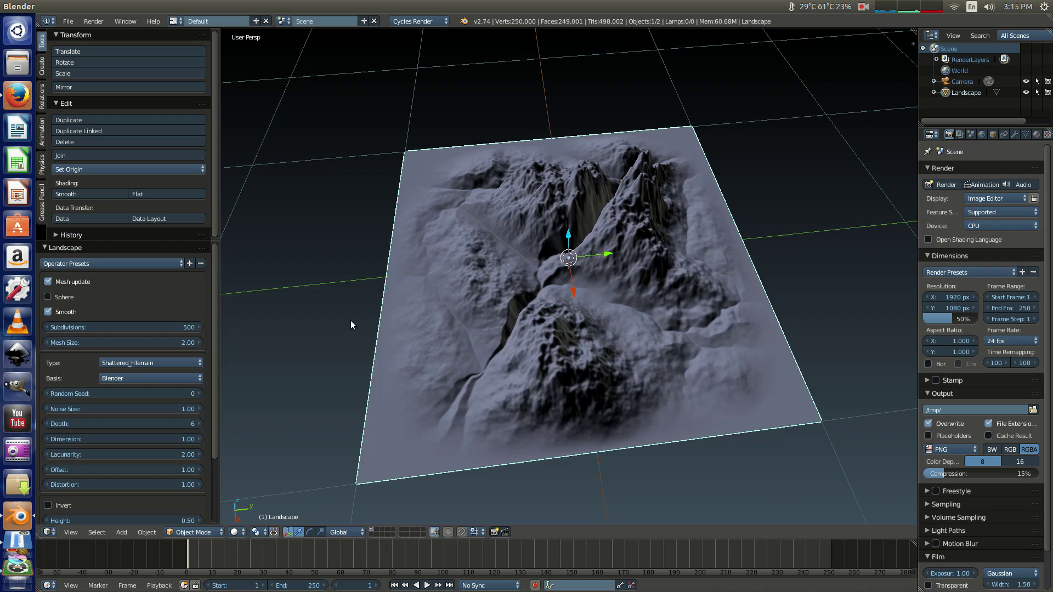
middle_click_drag(469, 329, 559, 310)
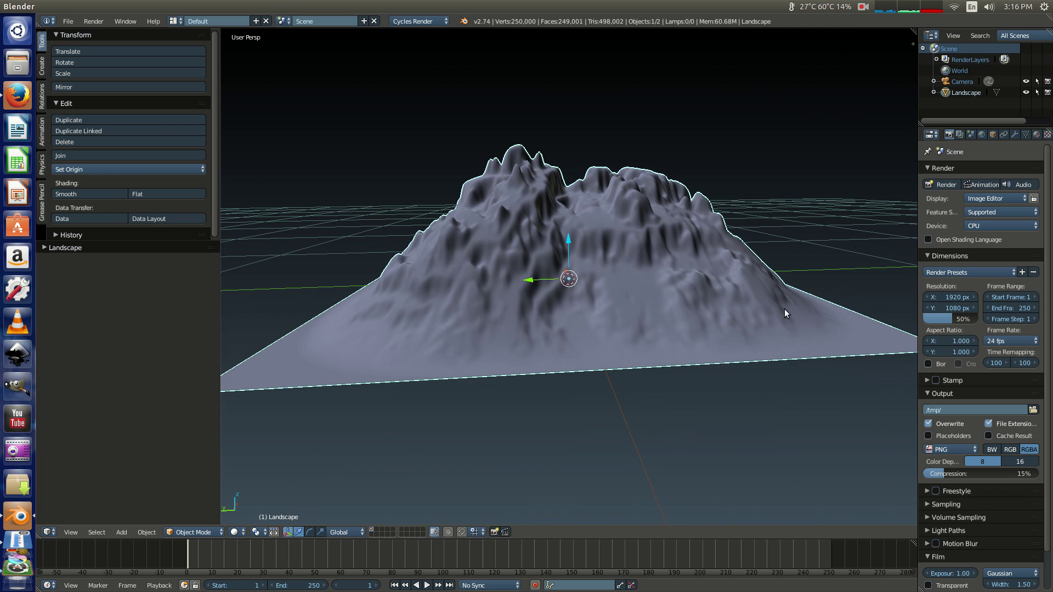
middle_click_drag(794, 310, 626, 327)
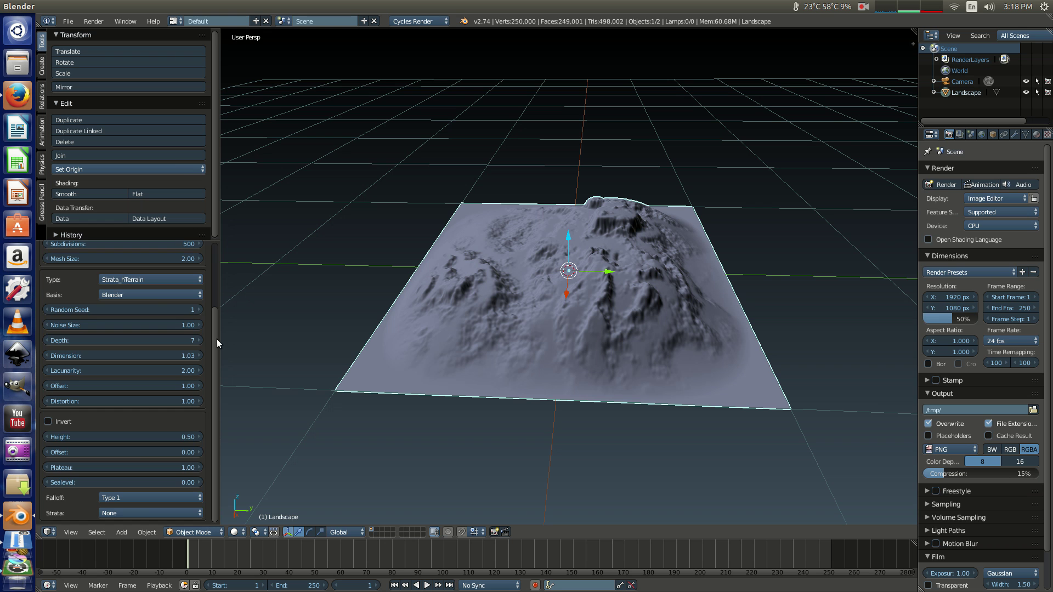
Set the landscape Mesh Size to 6 and view the wider terrain diagonally.
left_click_drag(215, 348, 205, 271)
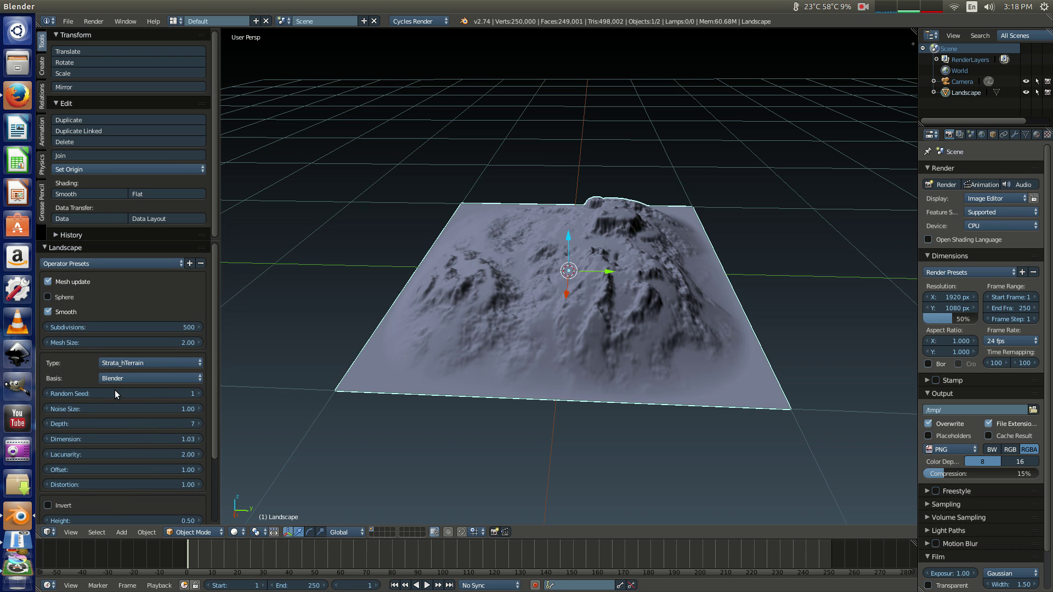
scroll(367, 271, "down", 9)
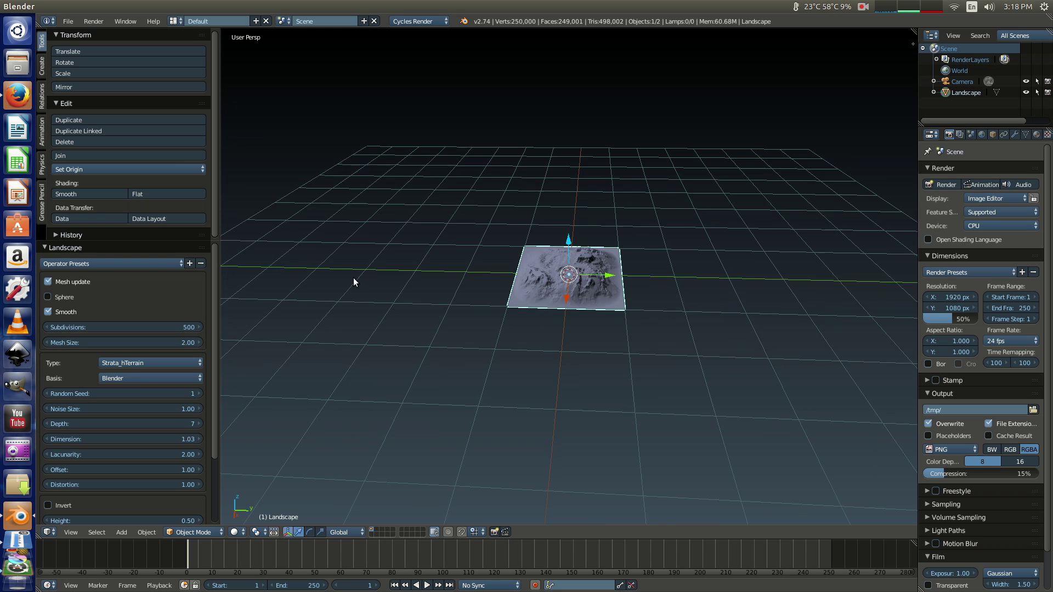
middle_click_drag(382, 361, 448, 353)
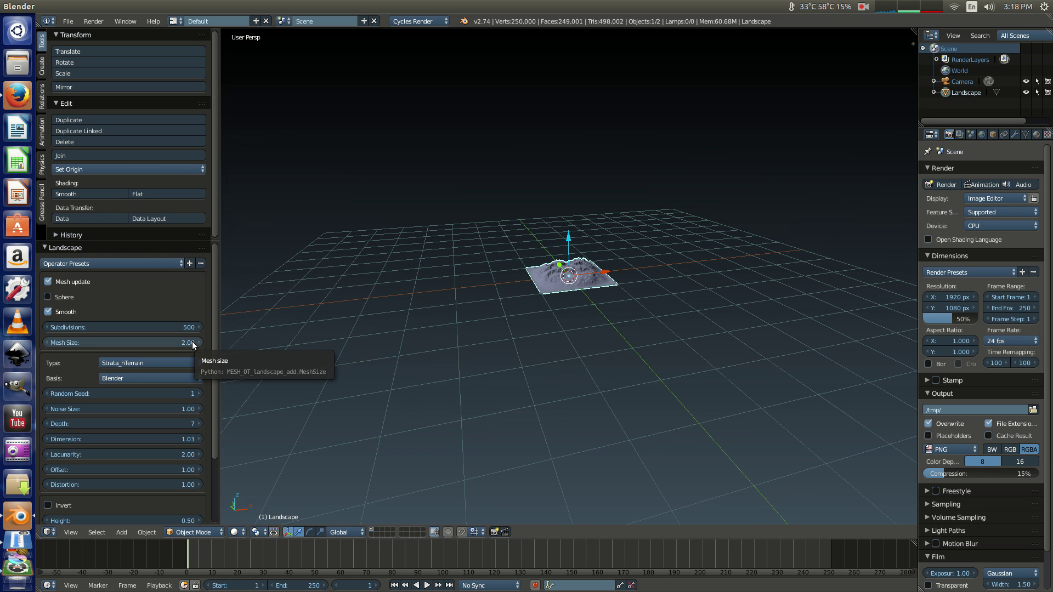
left_click(158, 341)
type("6")
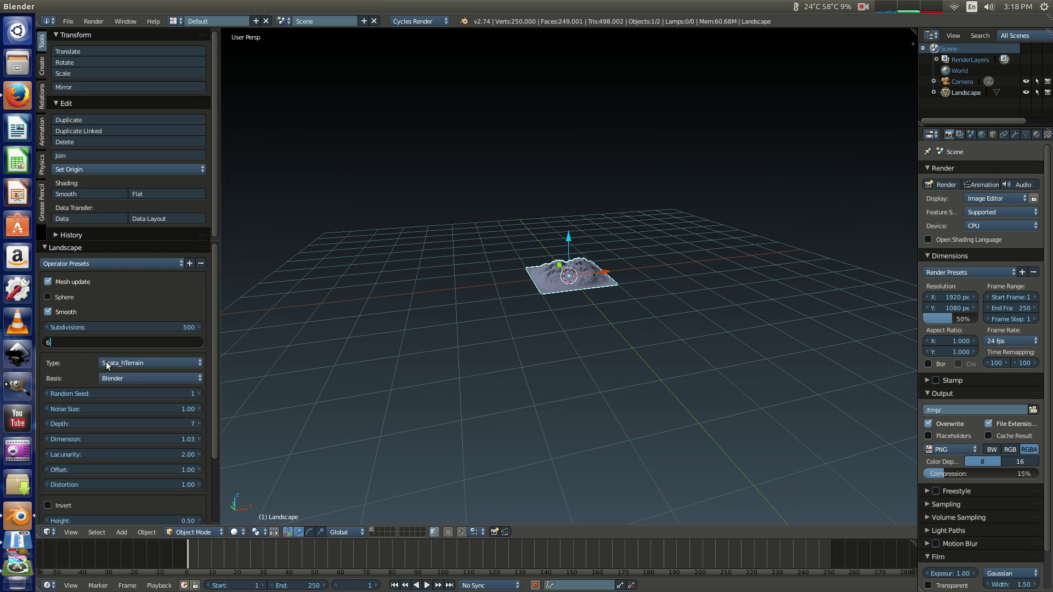
key("Return")
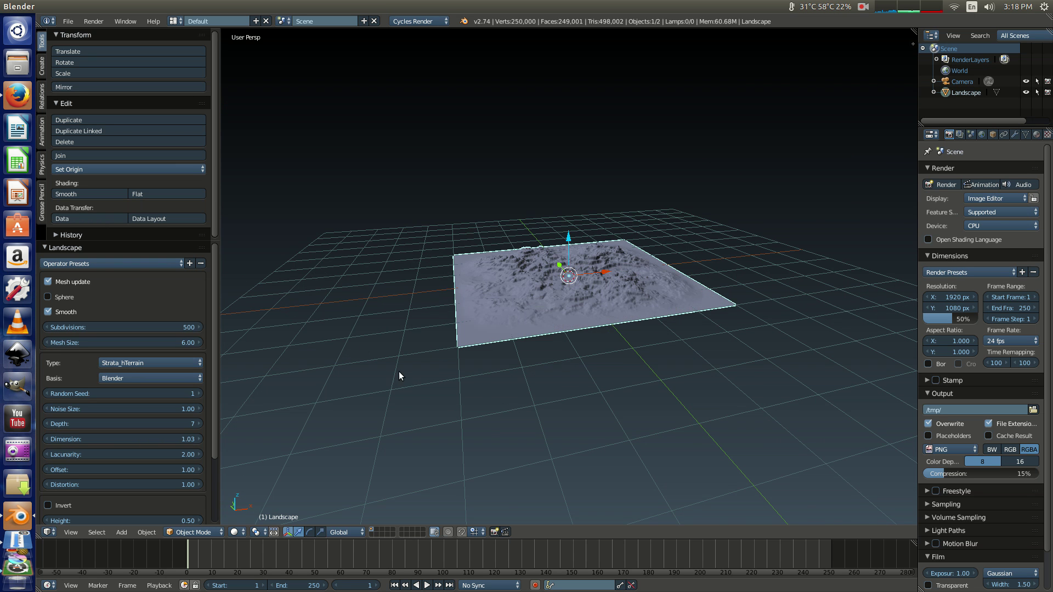
middle_click_drag(436, 366, 589, 362)
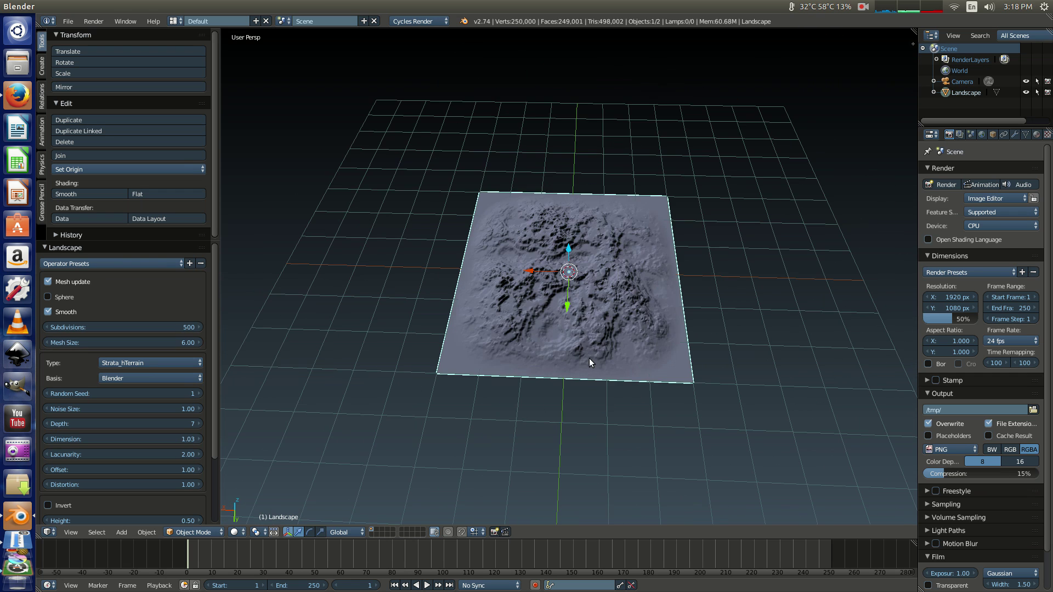
middle_click_drag(490, 402, 562, 361)
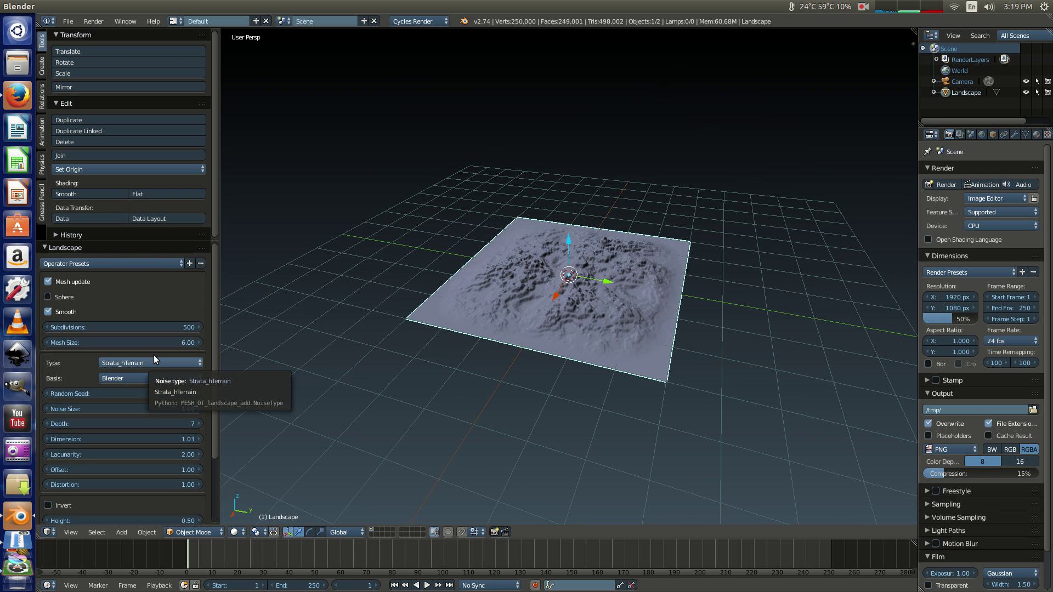
Change the landscape type to Shattered_hTerrain and inspect the jagged peaks.
middle_click_drag(466, 350, 292, 311)
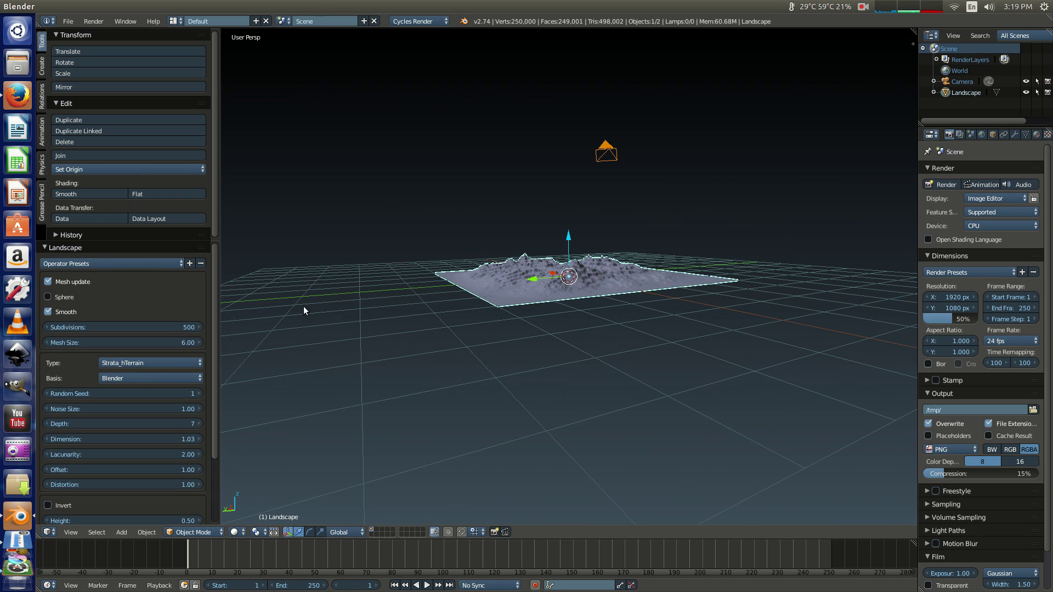
left_click(173, 362)
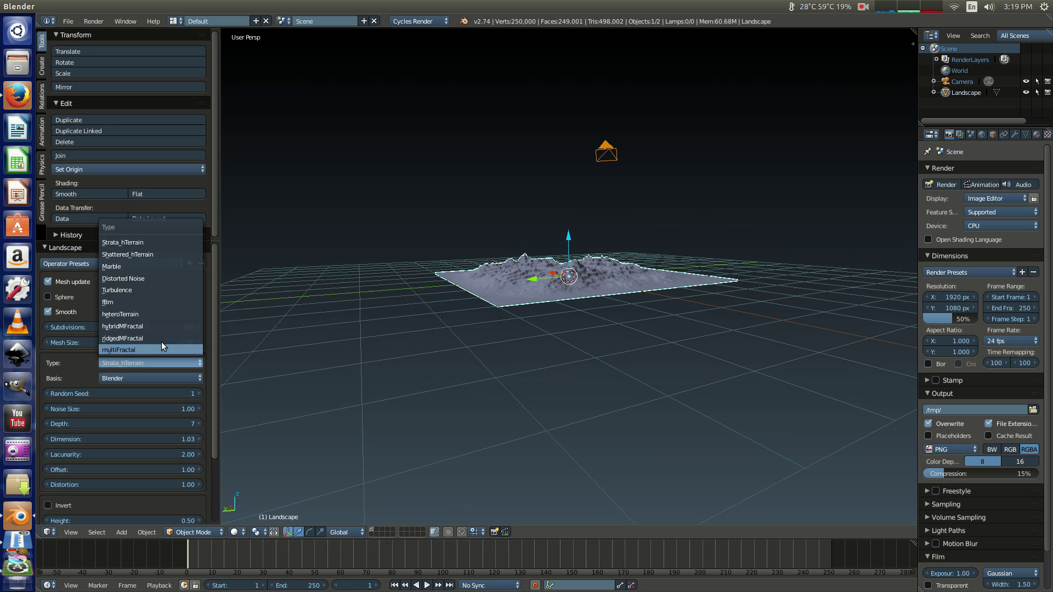
left_click(138, 255)
middle_click_drag(519, 301, 320, 351)
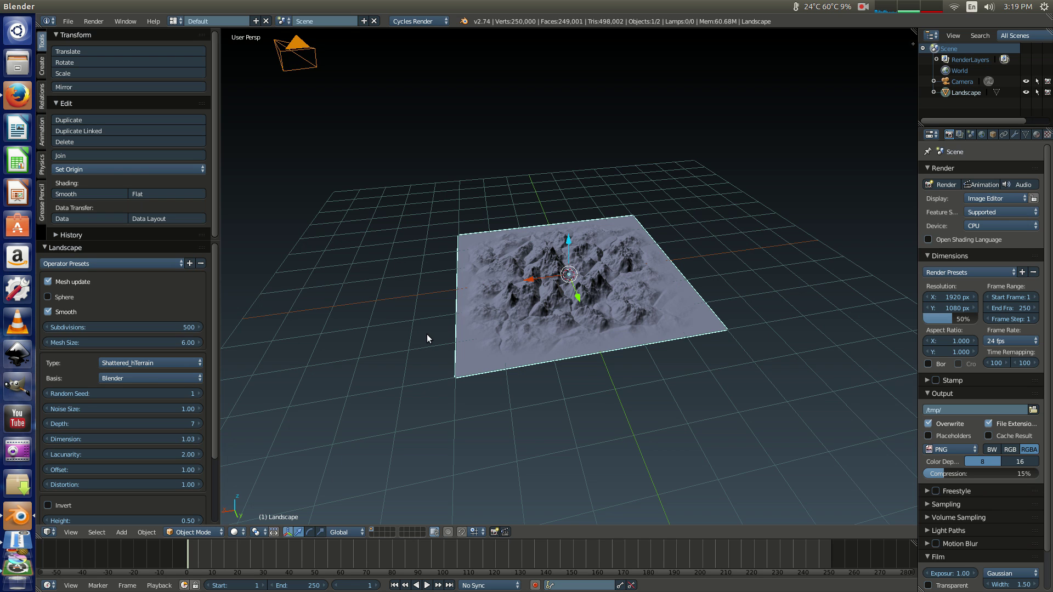
middle_click_drag(489, 328, 594, 310)
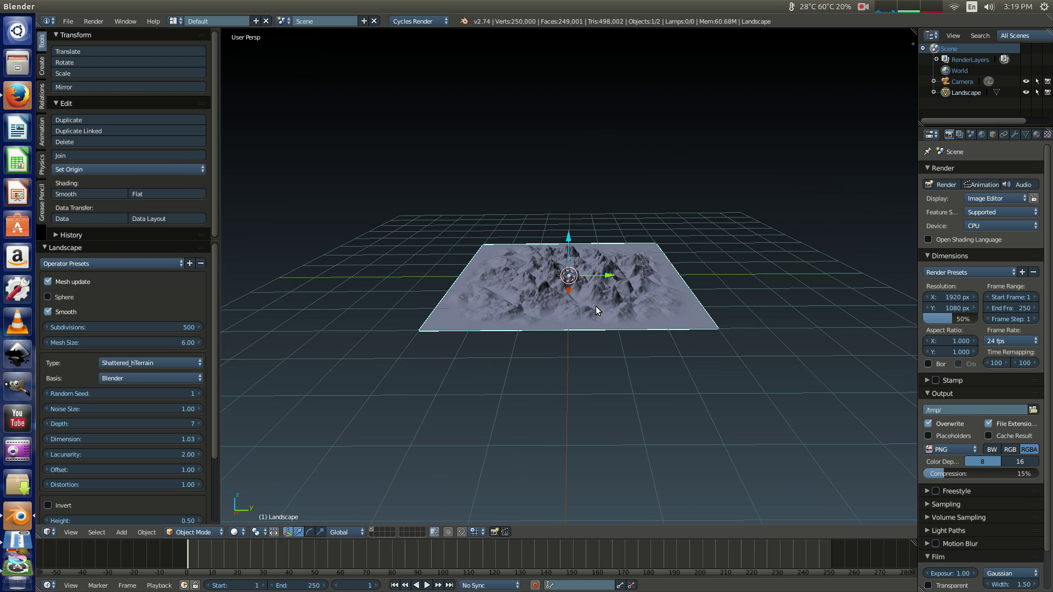
Walk the camera low among the peaks to frame the tallest summit, then disable Lock Camera to View.
key("KP_0")
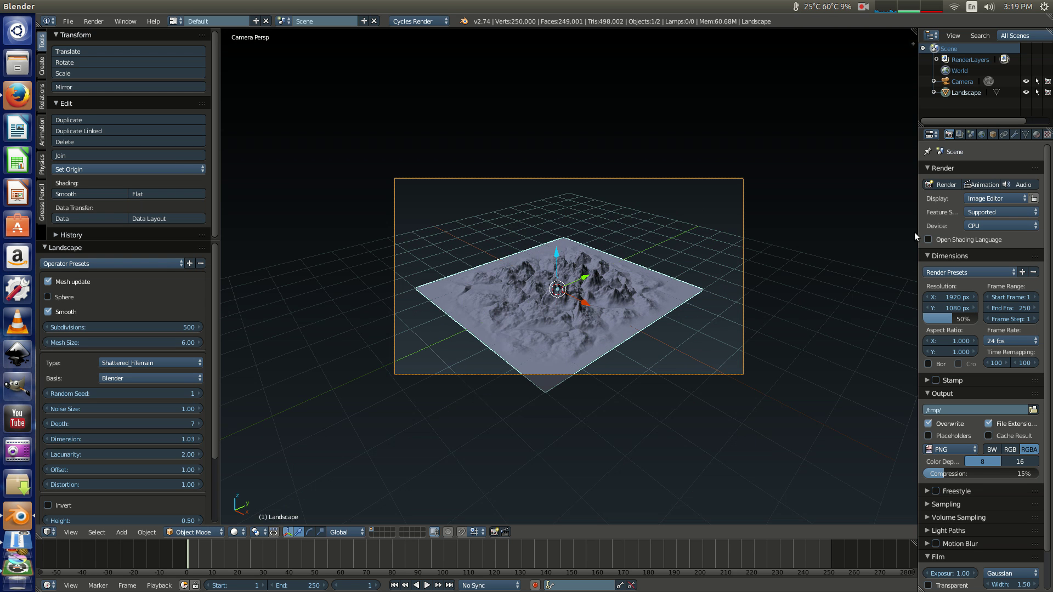
key("n")
key("shift+f")
key("w")
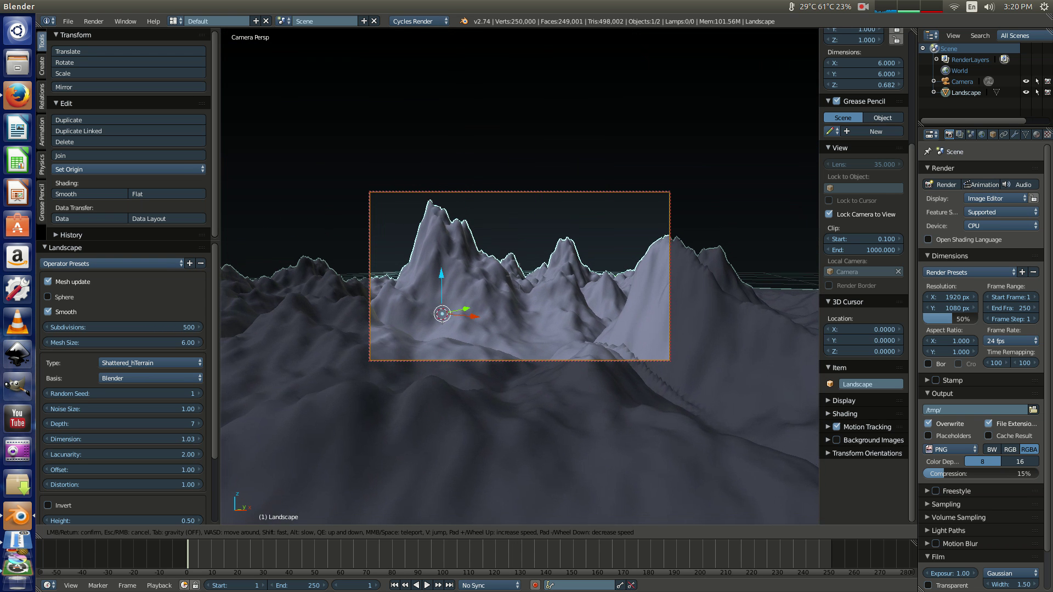
key("a")
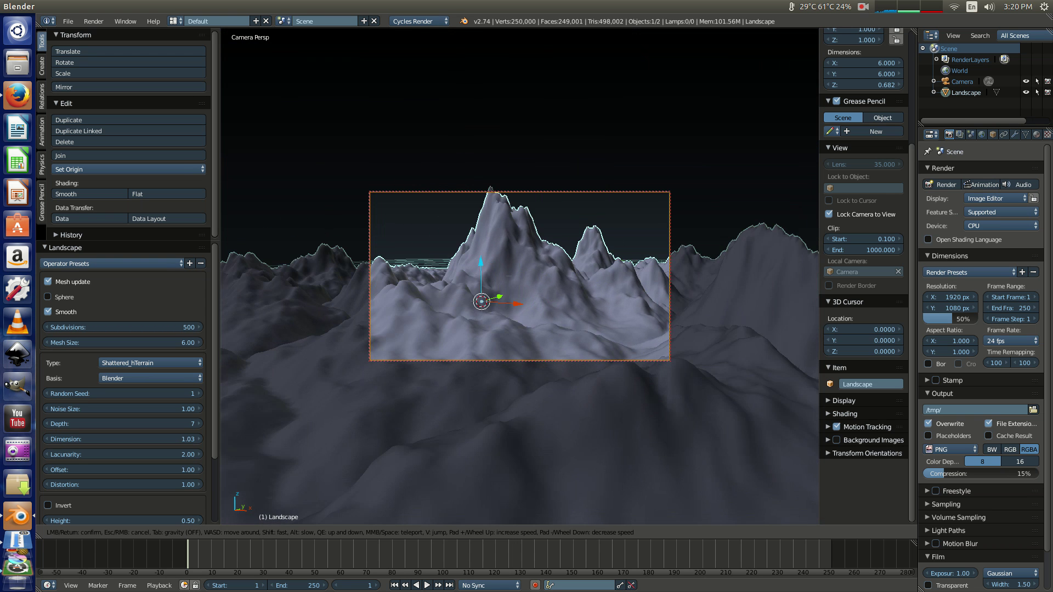
key("a")
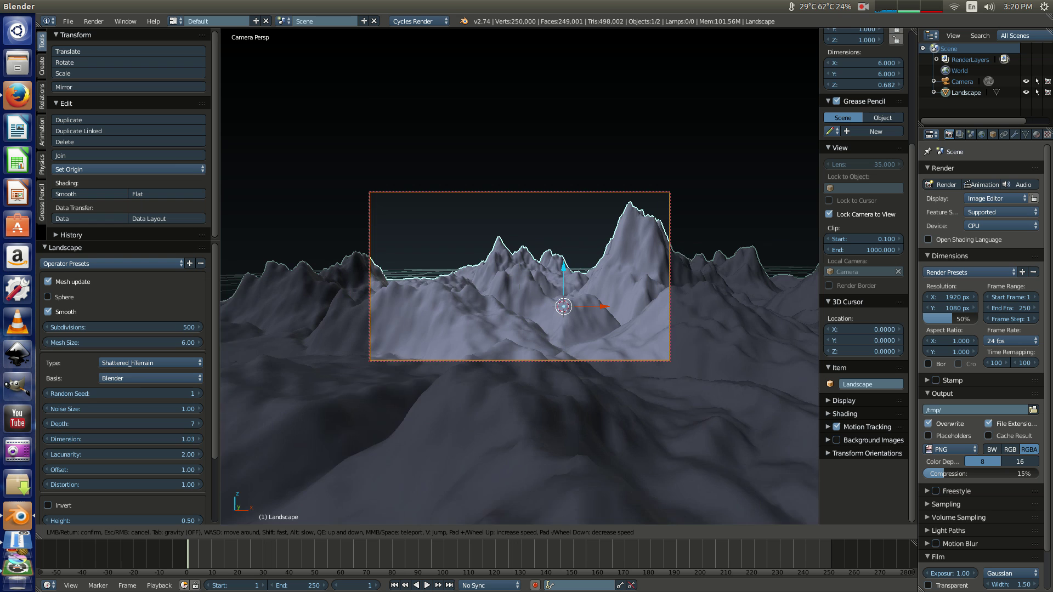
key("d")
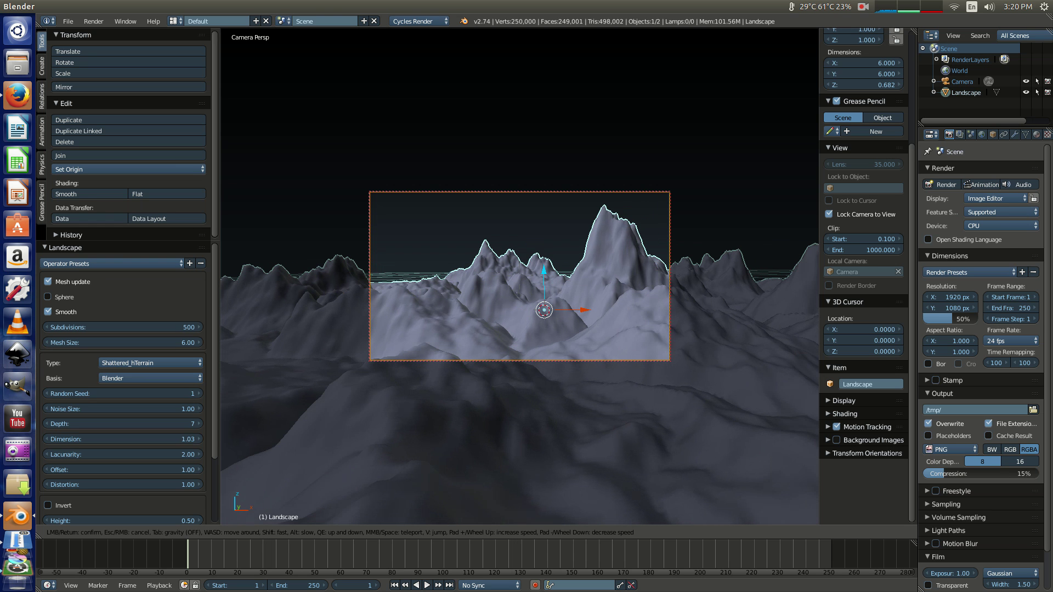
key("d")
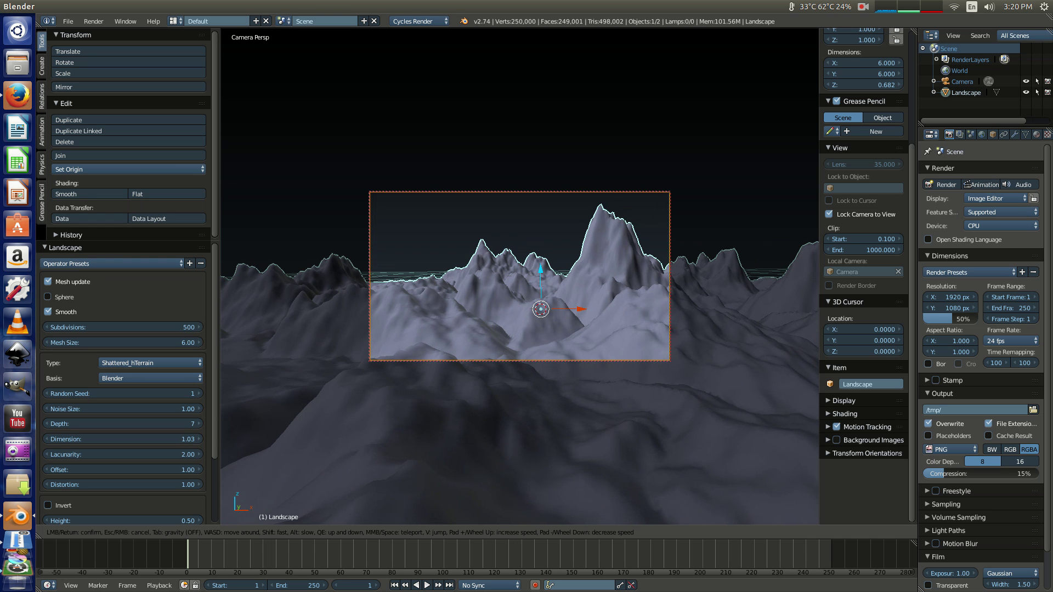
left_click(519, 275)
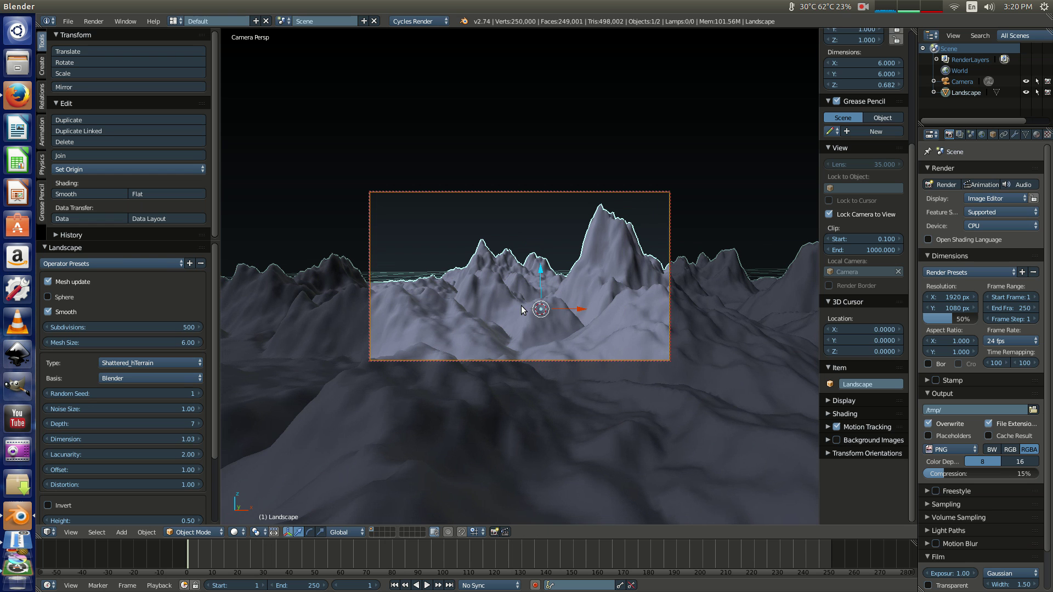
left_click(830, 215)
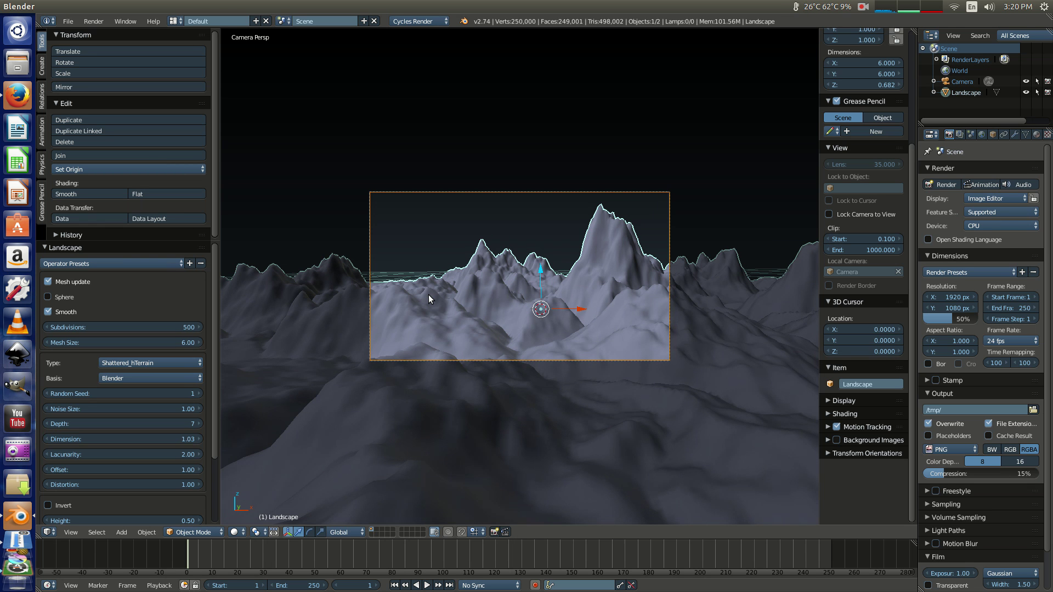
middle_click_drag(429, 295, 373, 340)
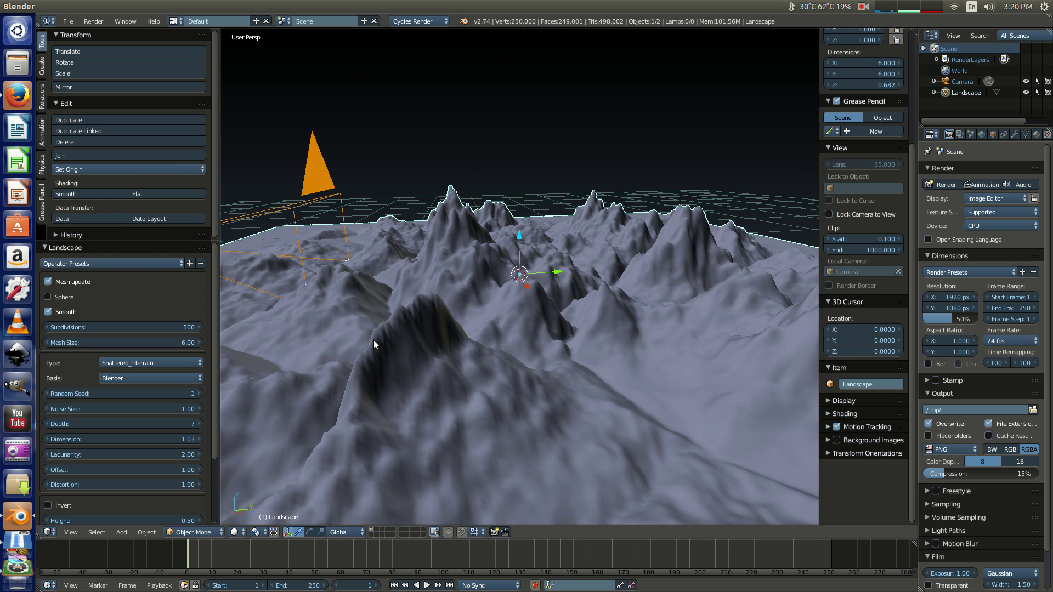
In Top Ortho view, UV-map all landscape faces with Project From View in Edit Mode.
key("KP_7")
scroll(416, 341, "down", 4)
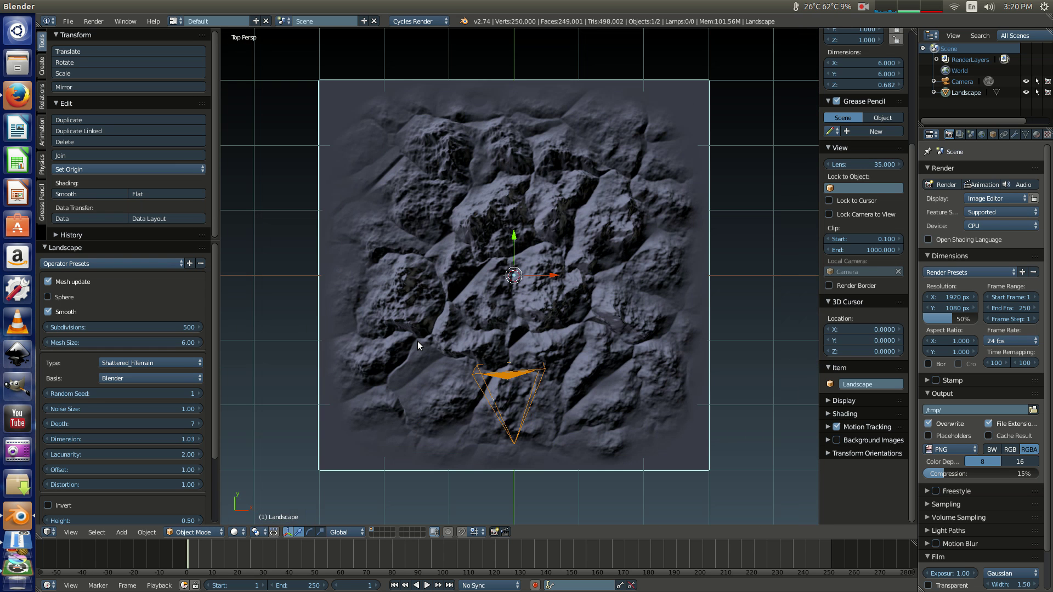
key("KP_5")
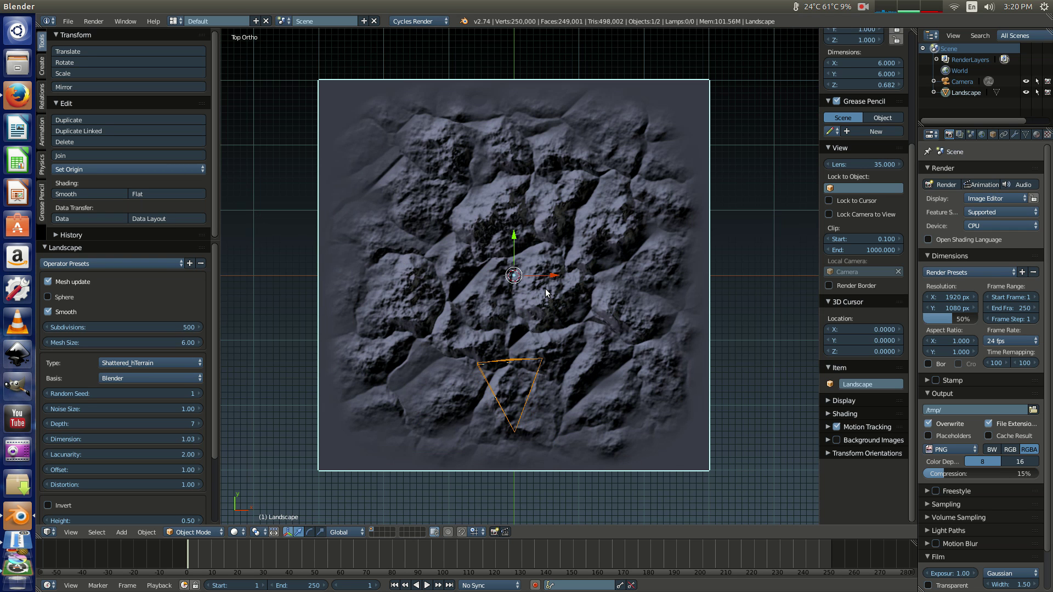
key("Tab")
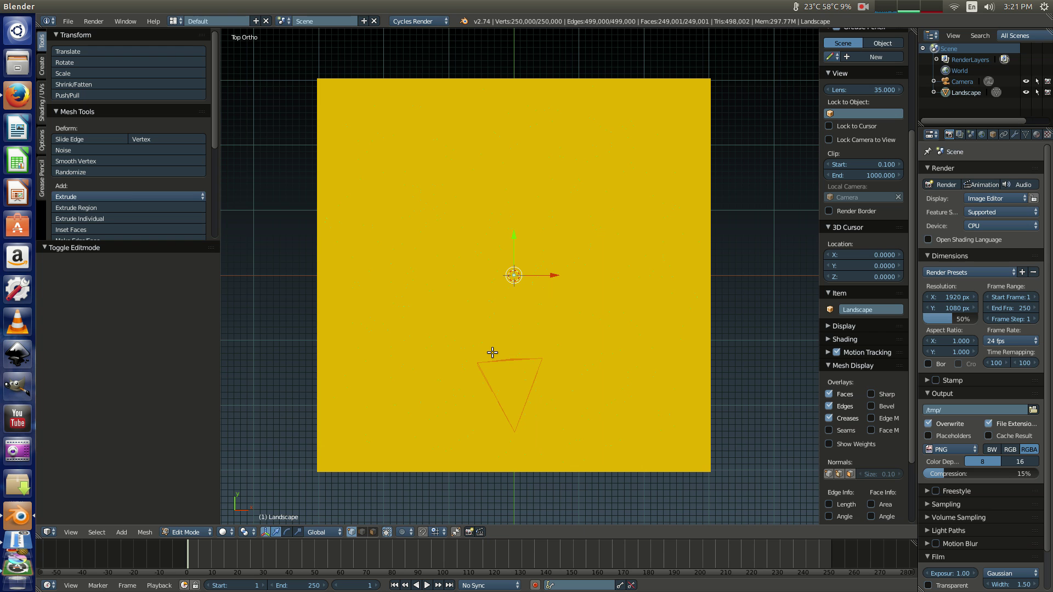
key("u")
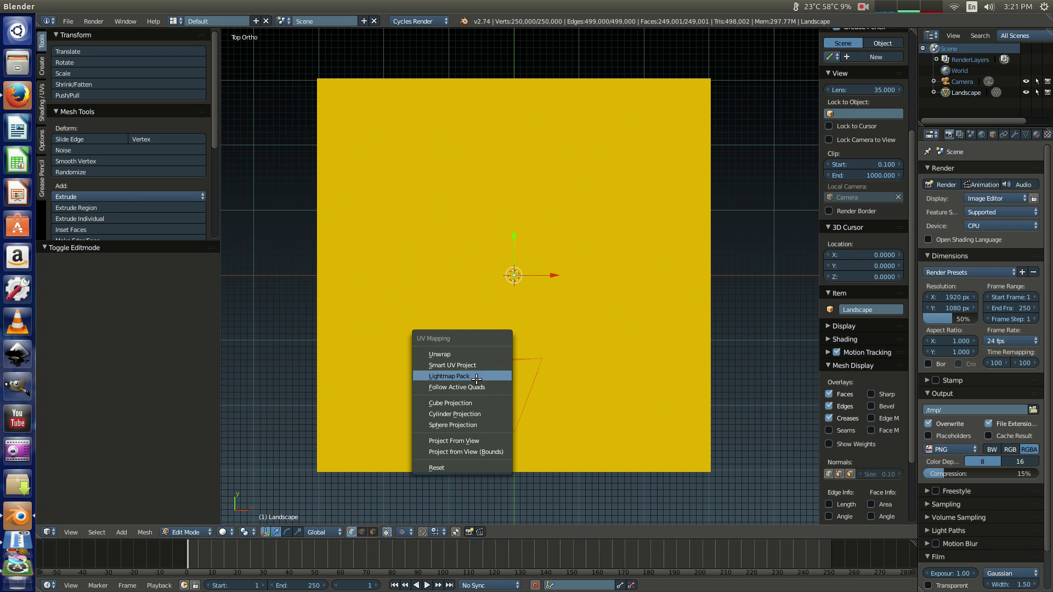
left_click(449, 440)
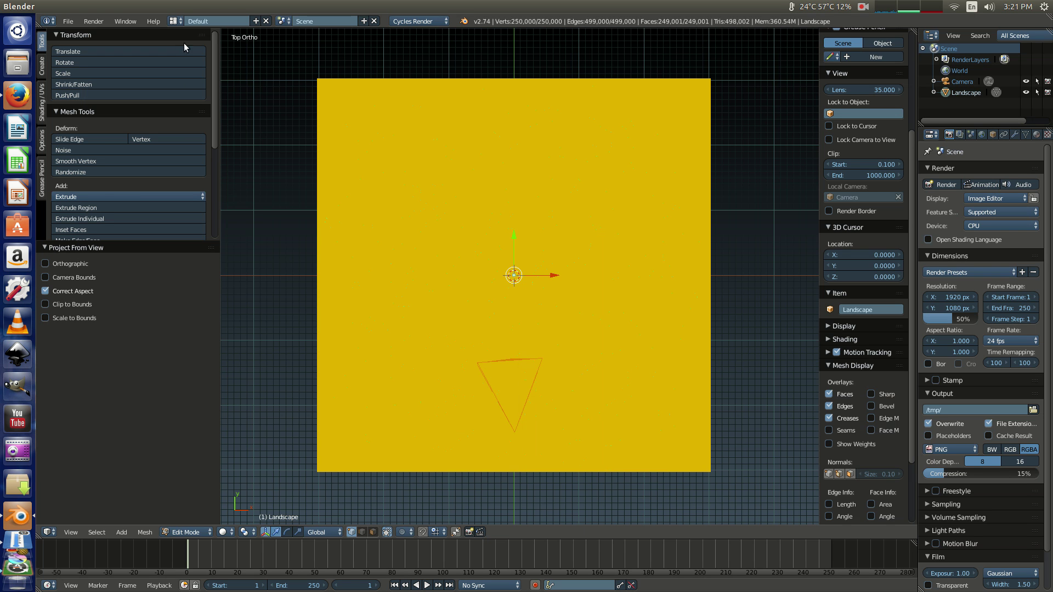
Switch to the UV Editing layout and load DSC_4272.JPG from the Landscape Tutorial folder.
left_click(173, 21)
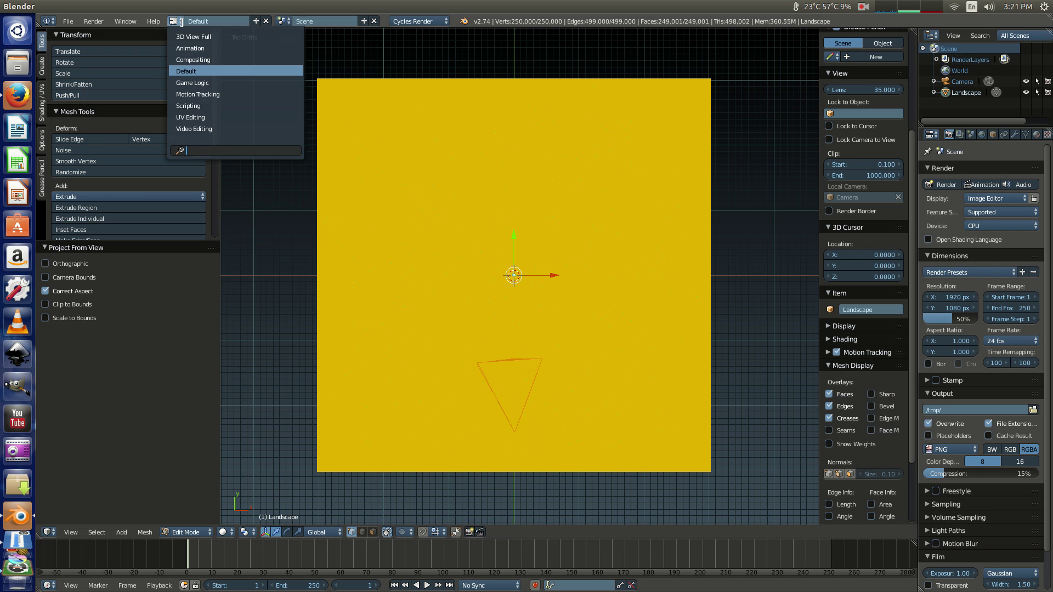
left_click(200, 116)
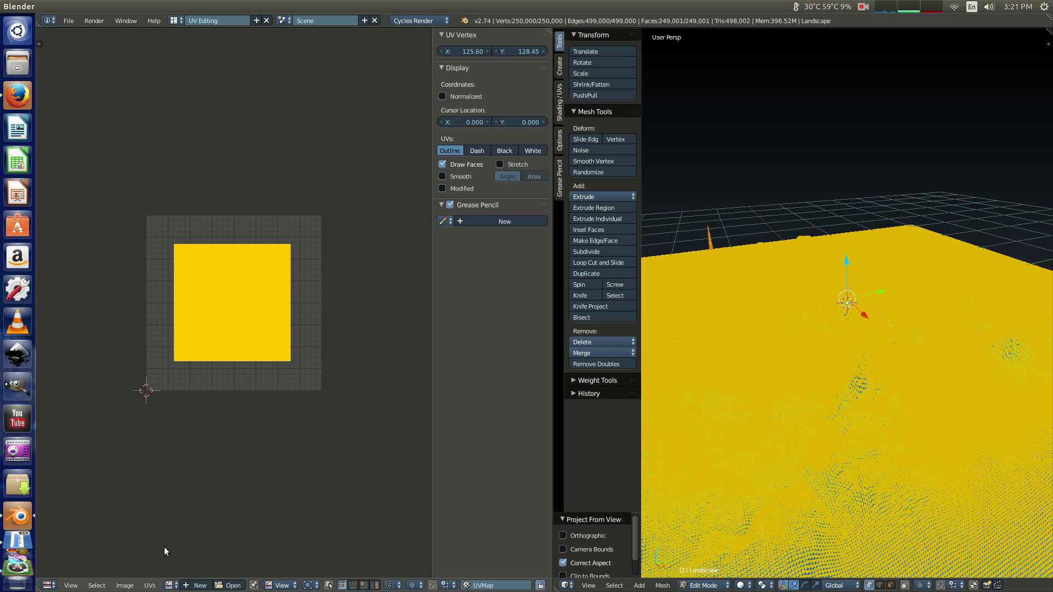
left_click(234, 585)
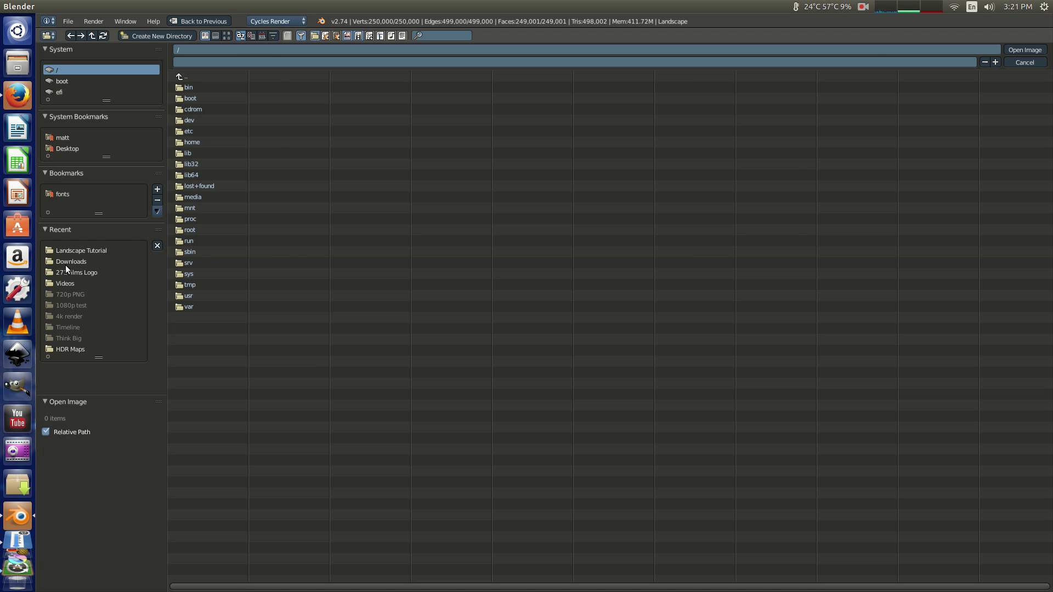
left_click(67, 251)
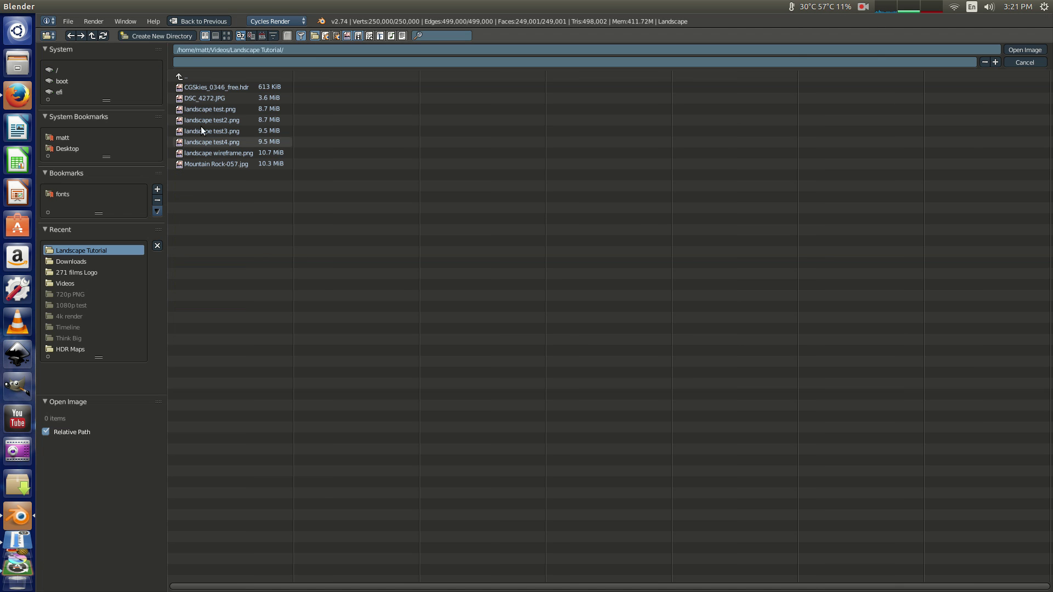
left_click(226, 100)
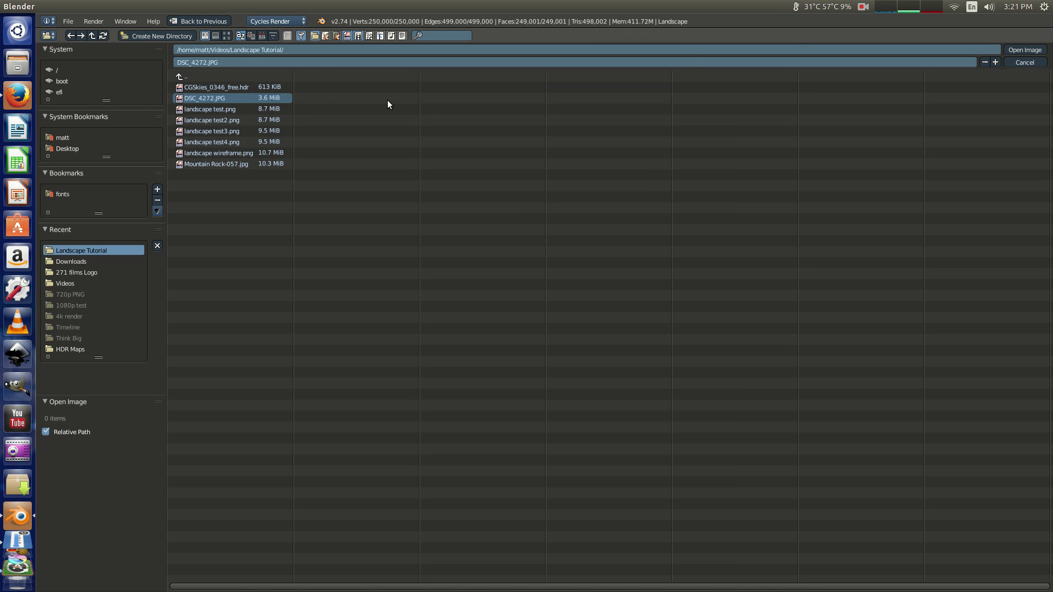
left_click(1024, 49)
Scale the landscape UVs by 1.422 over the rock image.
scroll(296, 263, "down", 6)
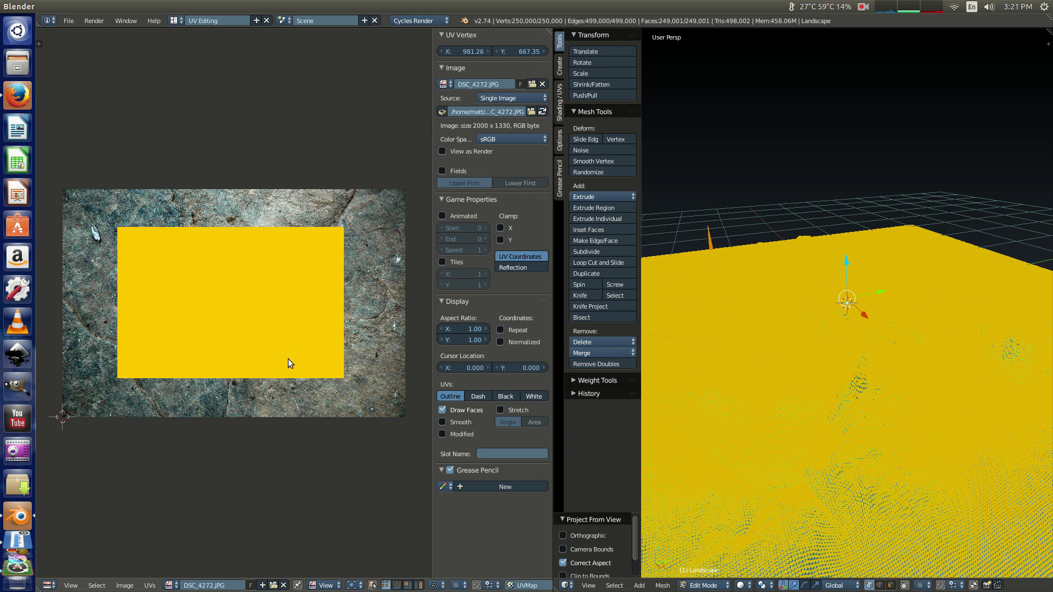
key("s")
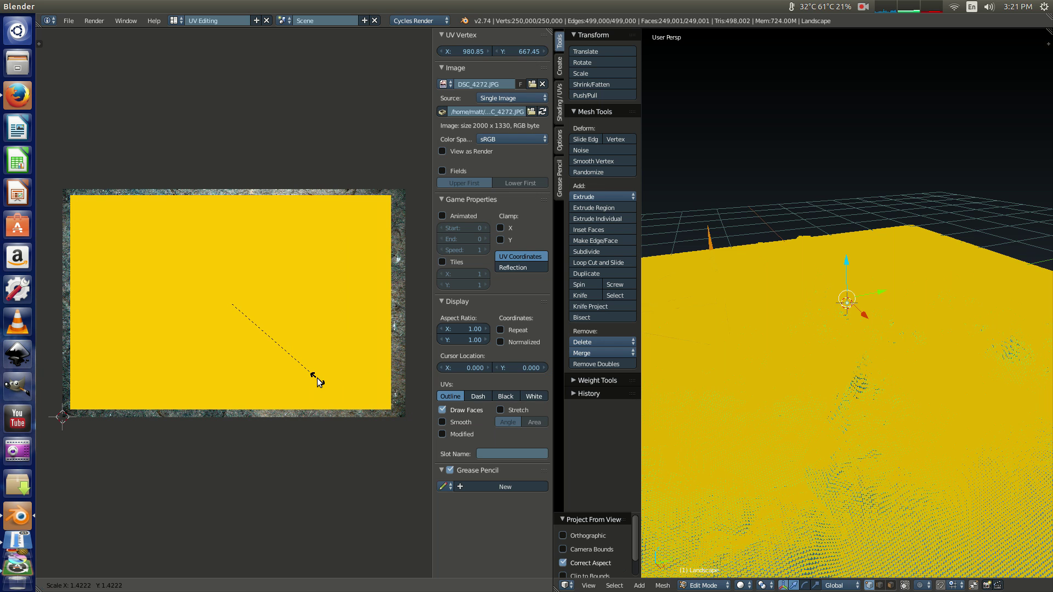
left_click(317, 382)
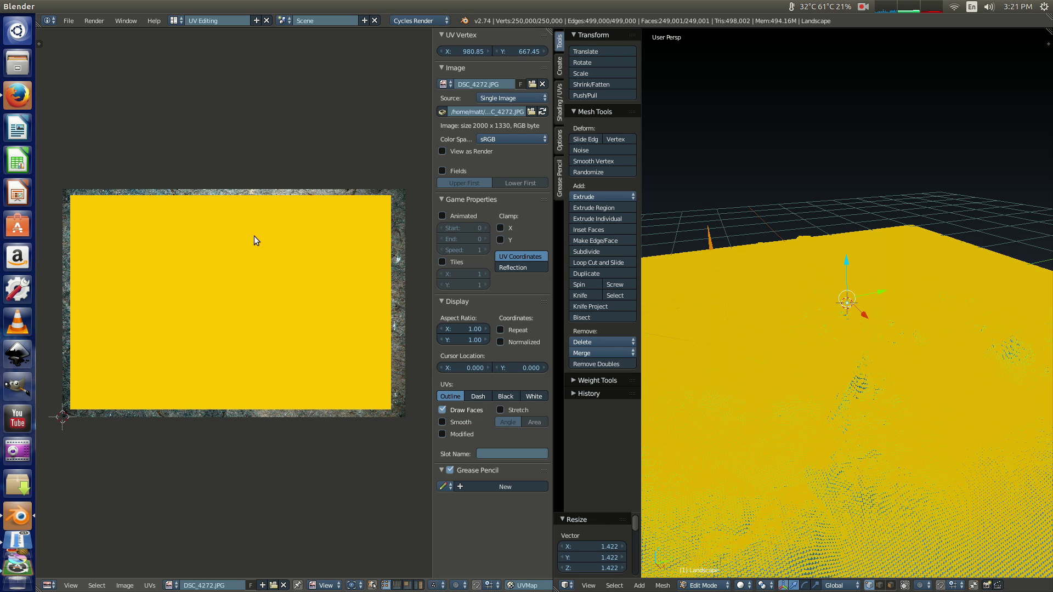
left_click(181, 22)
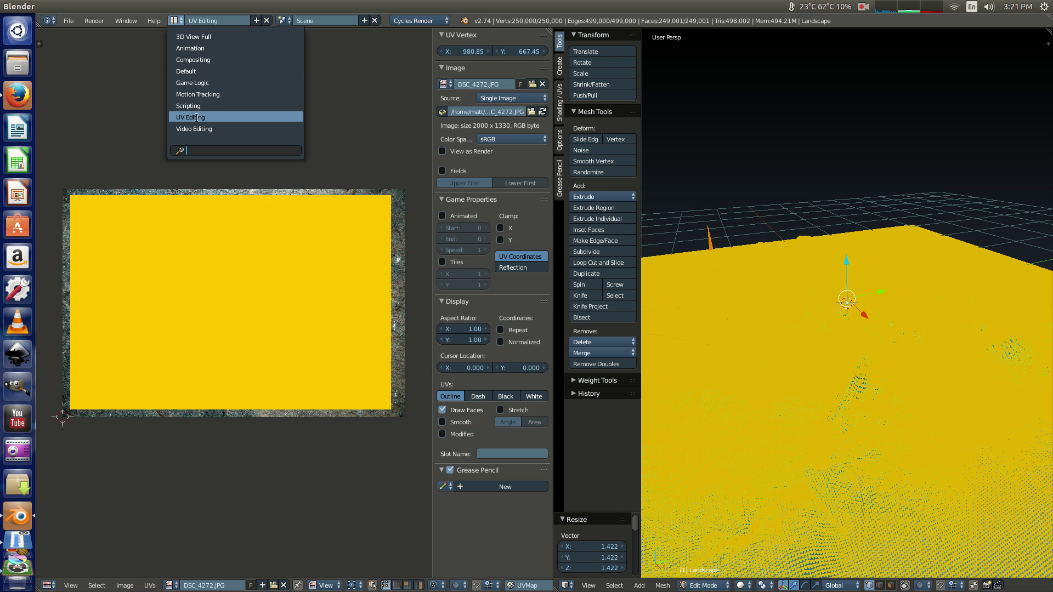
In the Default layout's camera view, give the world a light grey node background with ambient occlusion.
left_click(214, 71)
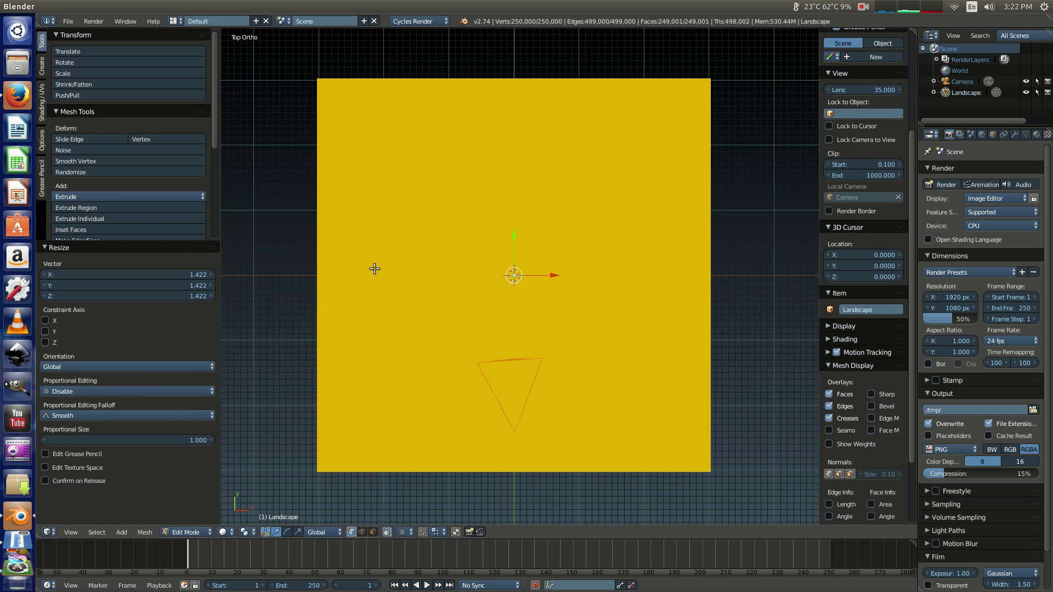
key("KP_0")
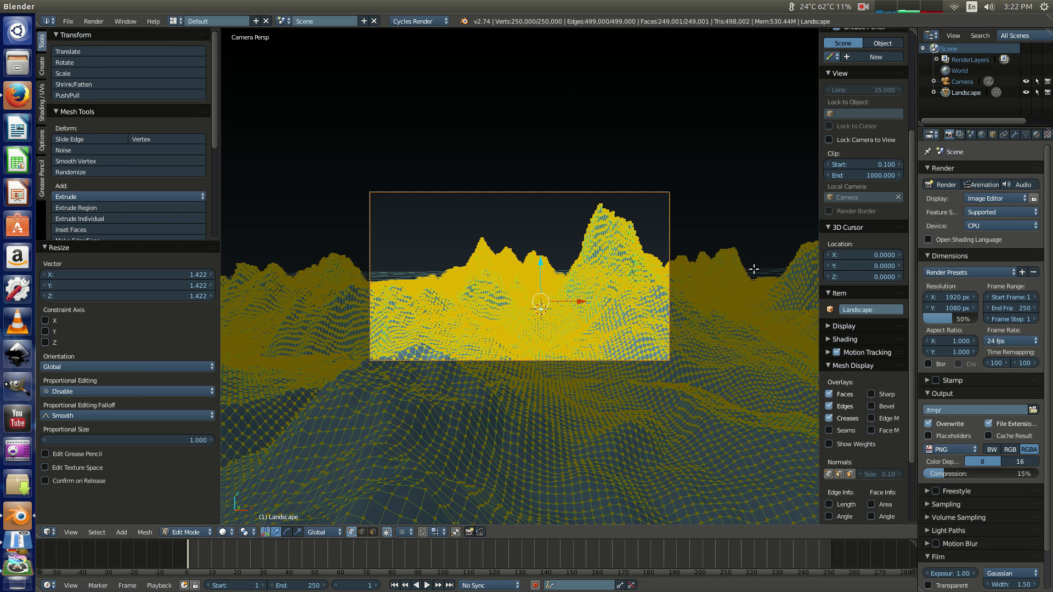
left_click(981, 135)
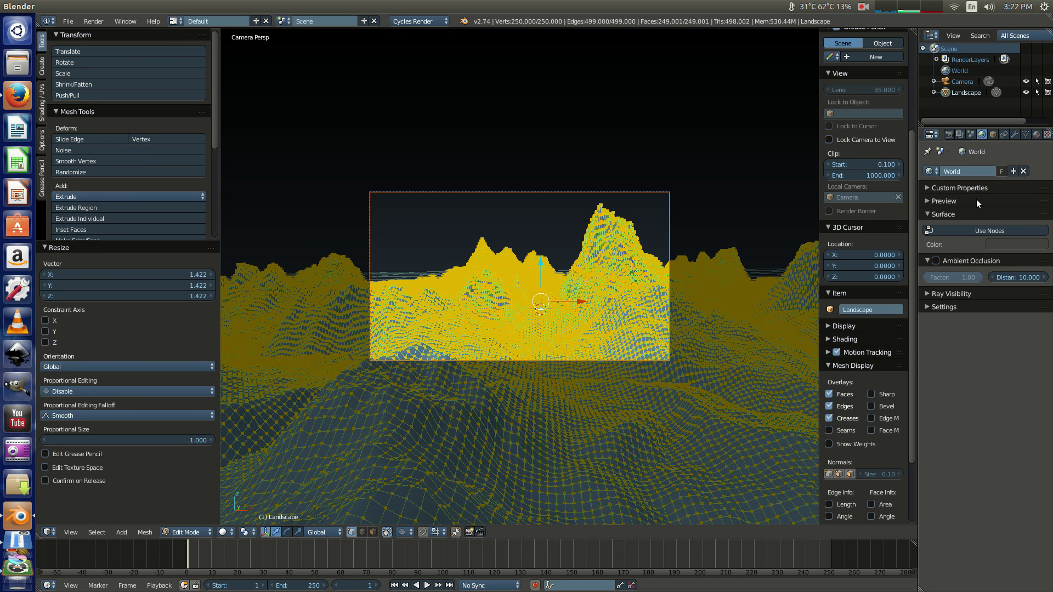
left_click(966, 232)
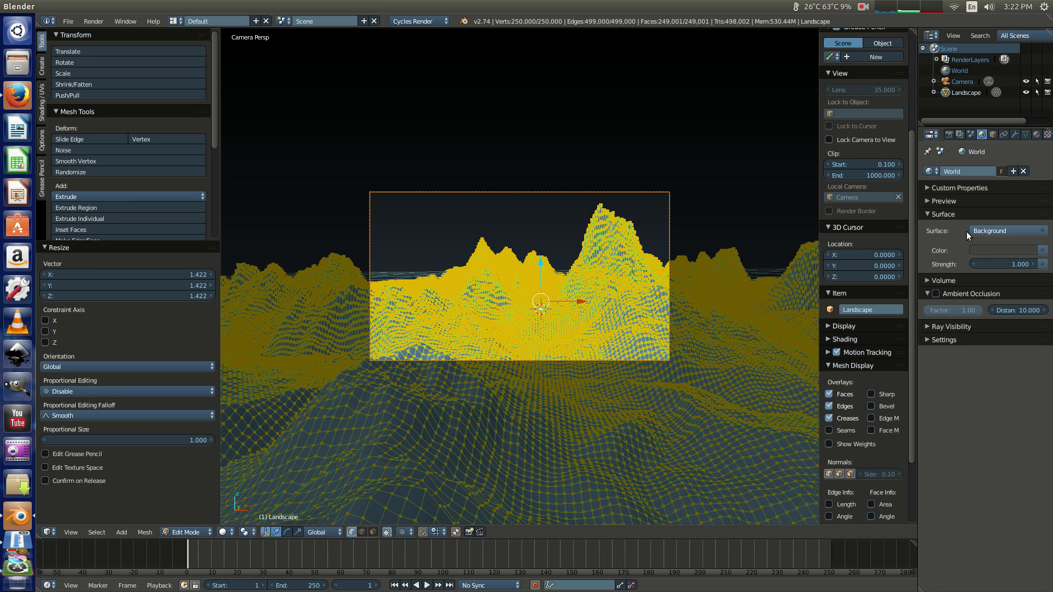
left_click(995, 247)
left_click_drag(1027, 162, 1032, 103)
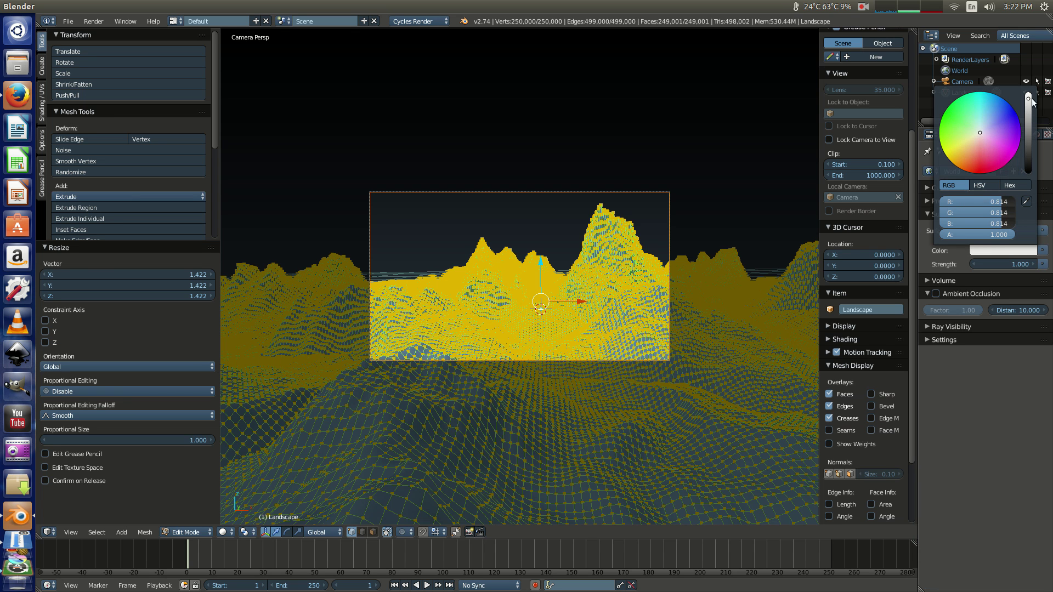
left_click(937, 294)
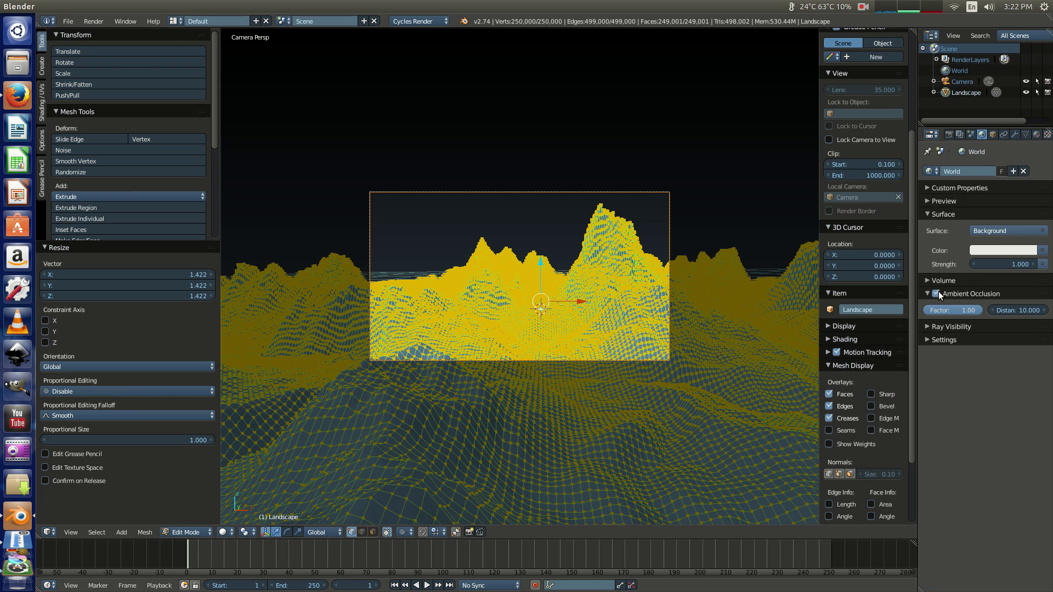
Set the render device to GPU Compute.
left_click(948, 134)
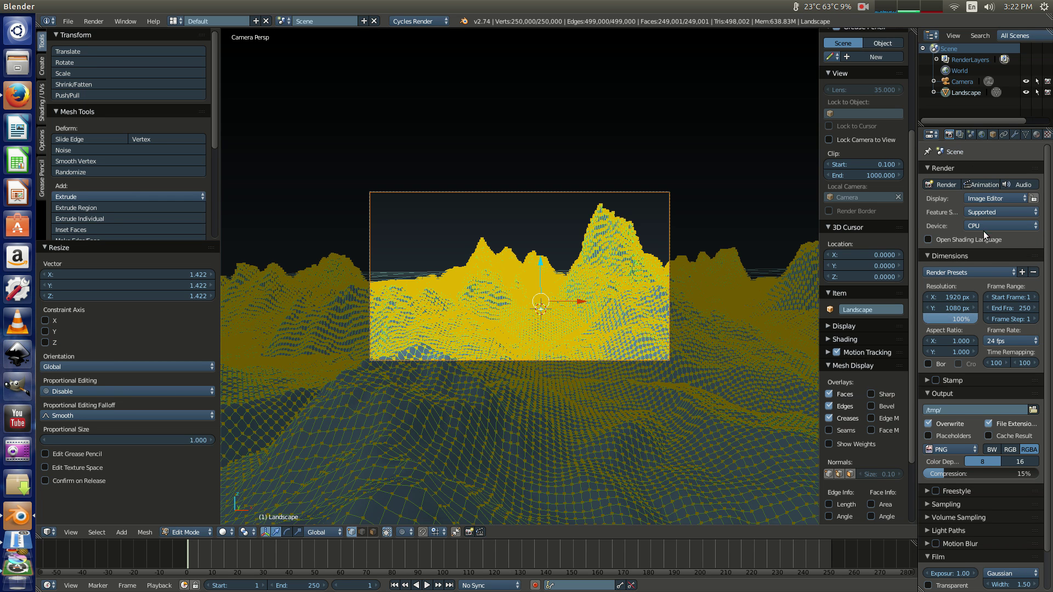
left_click(982, 227)
left_click(984, 222)
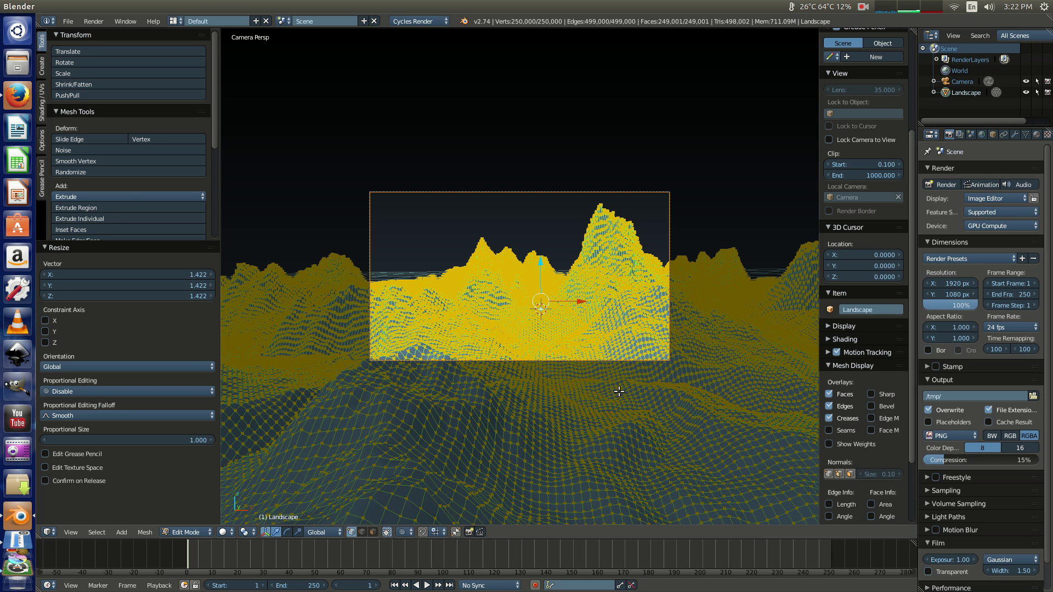
Render a test frame of the grey mountain range with F12, inspect it, then close it.
key("F12")
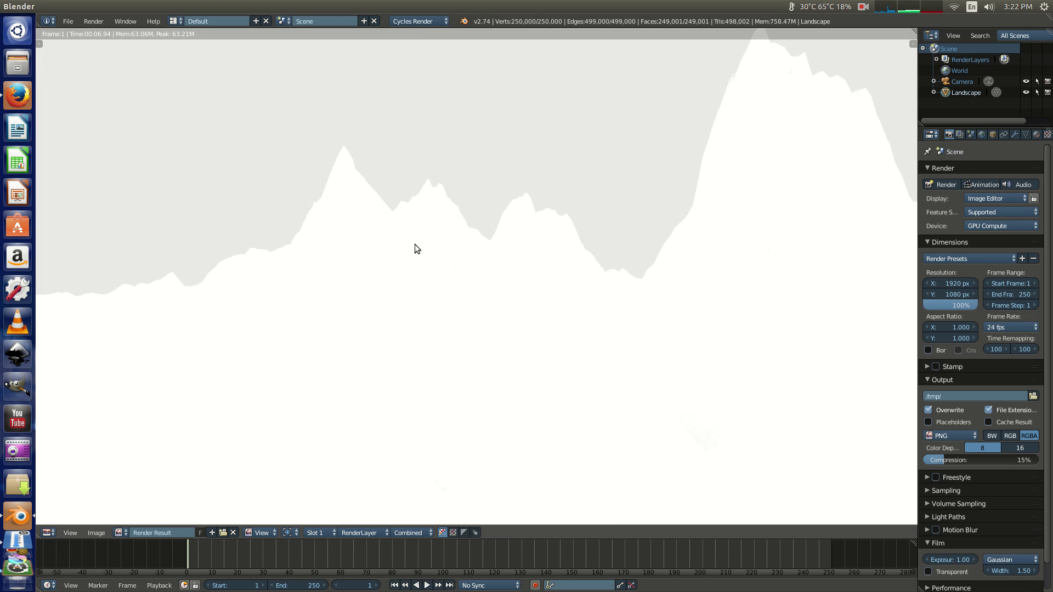
scroll(415, 244, "down", 1)
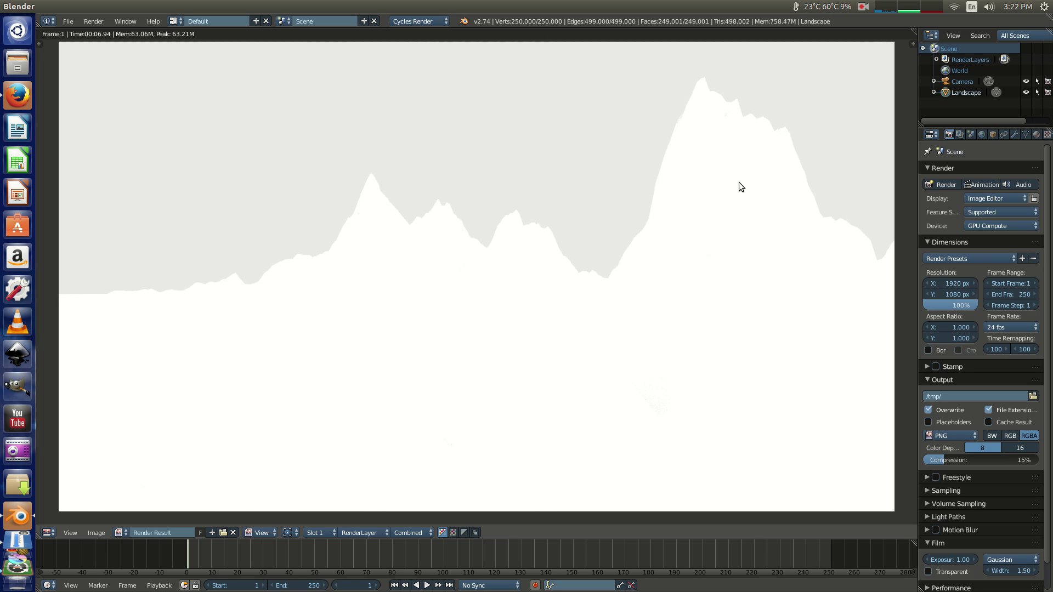
key("Escape")
In Object Mode, turn the 3D view into a Node Editor and give the landscape a new material.
key("Tab")
left_click(47, 532)
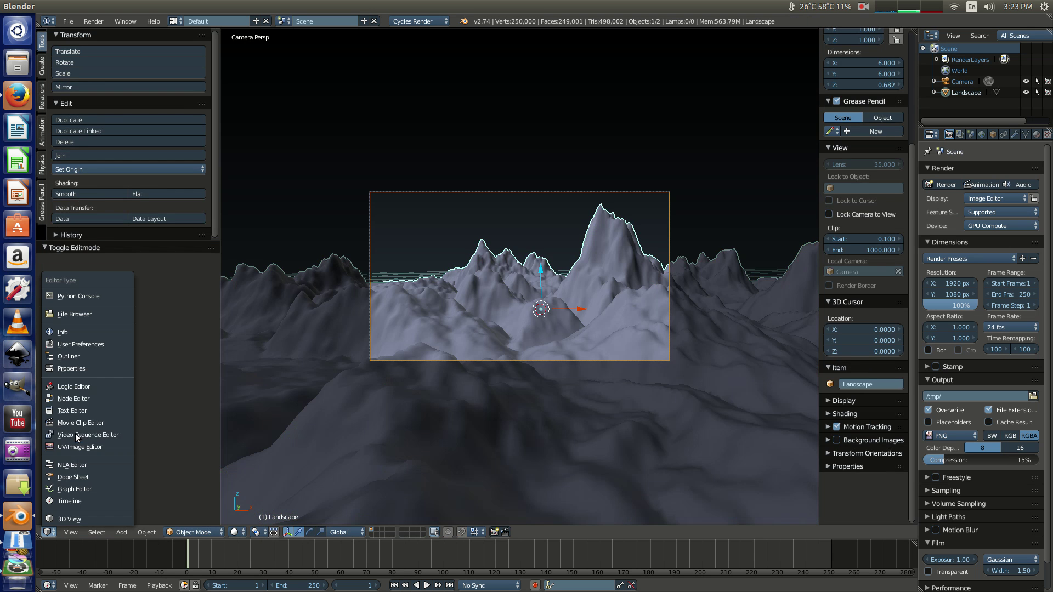
left_click(74, 398)
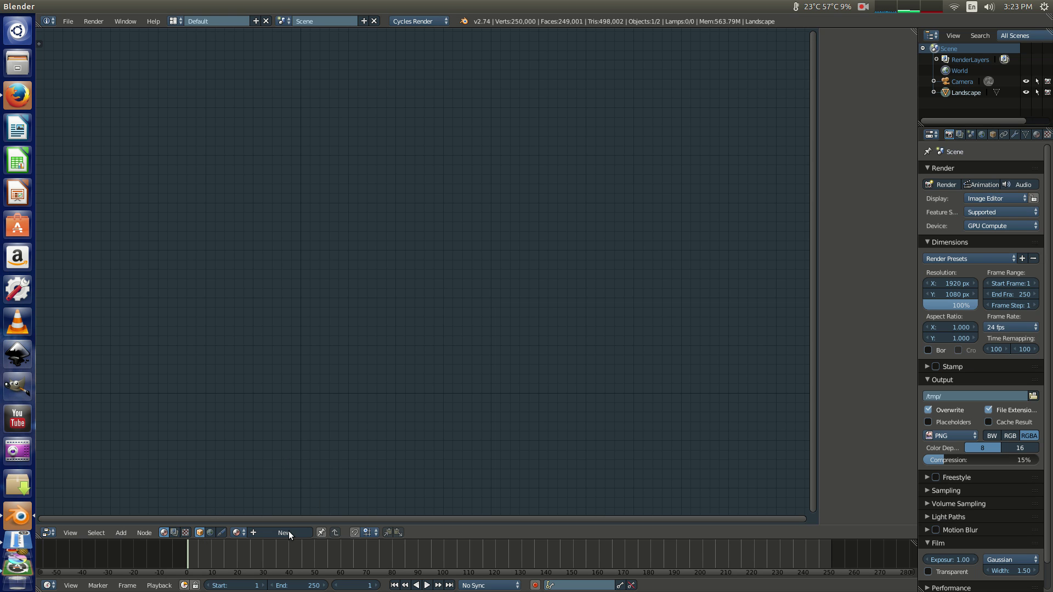
left_click(1036, 137)
left_click(975, 209)
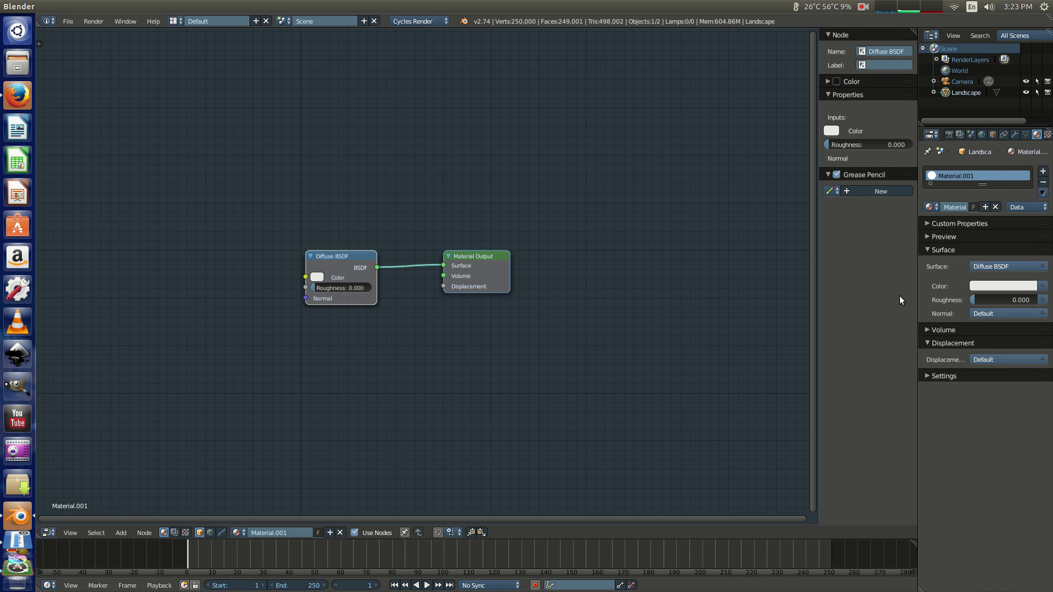
left_click(951, 236)
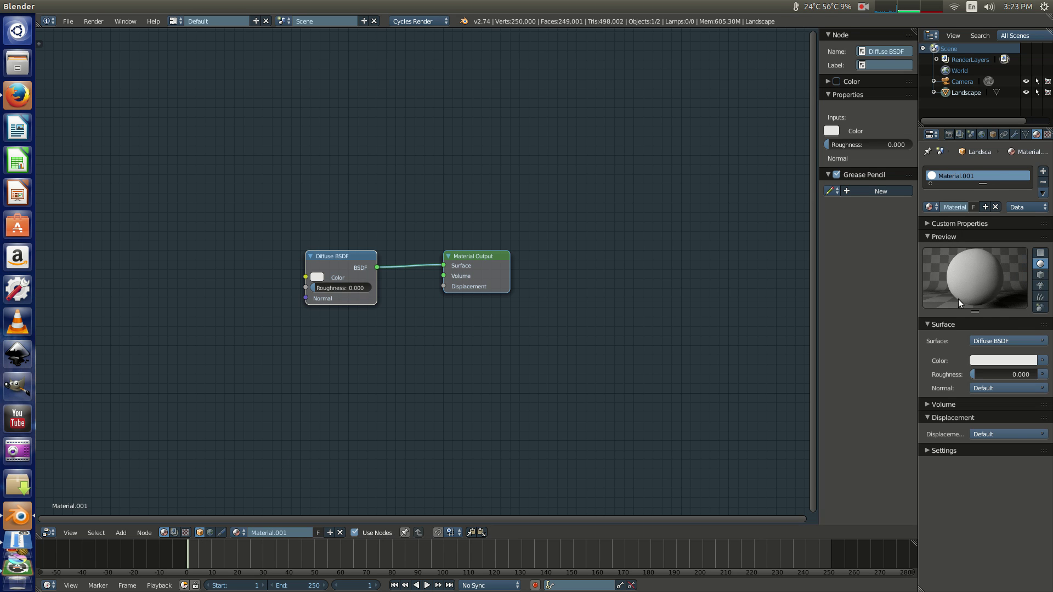
Add an Image Texture with DSC_4272.JPG feeding Diffuse Color, then render the landscape.
middle_click_drag(295, 310, 439, 277)
key("shift+a")
mouse_move(212, 276)
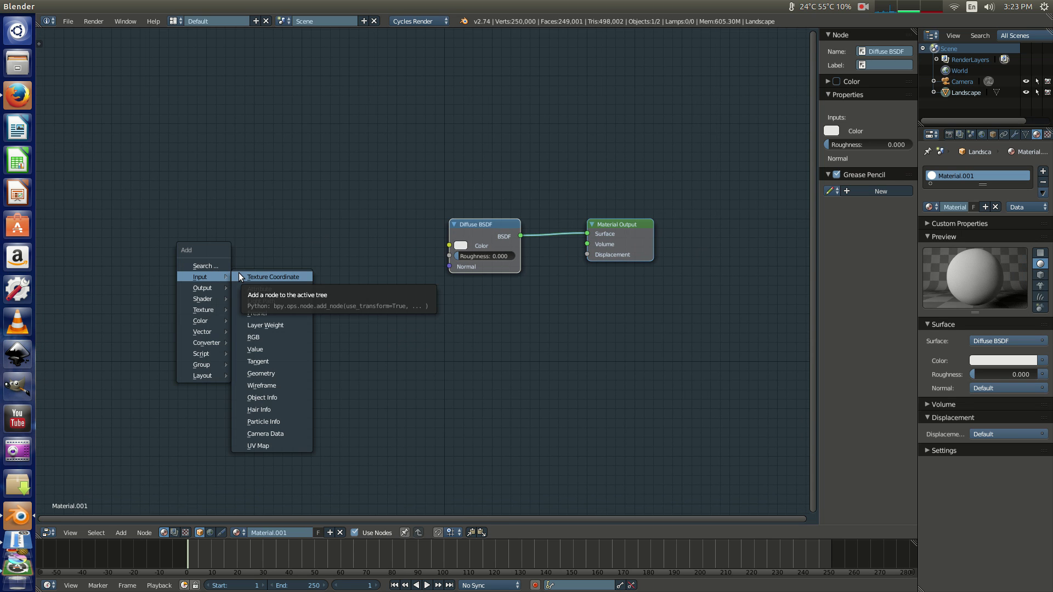
mouse_move(204, 310)
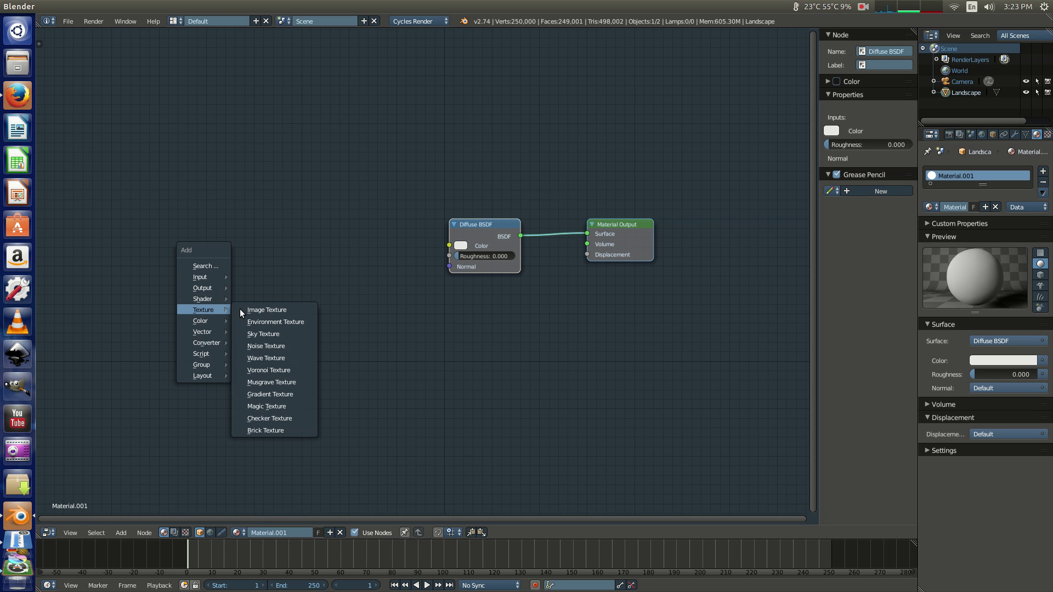
left_click(248, 310)
left_click(305, 280)
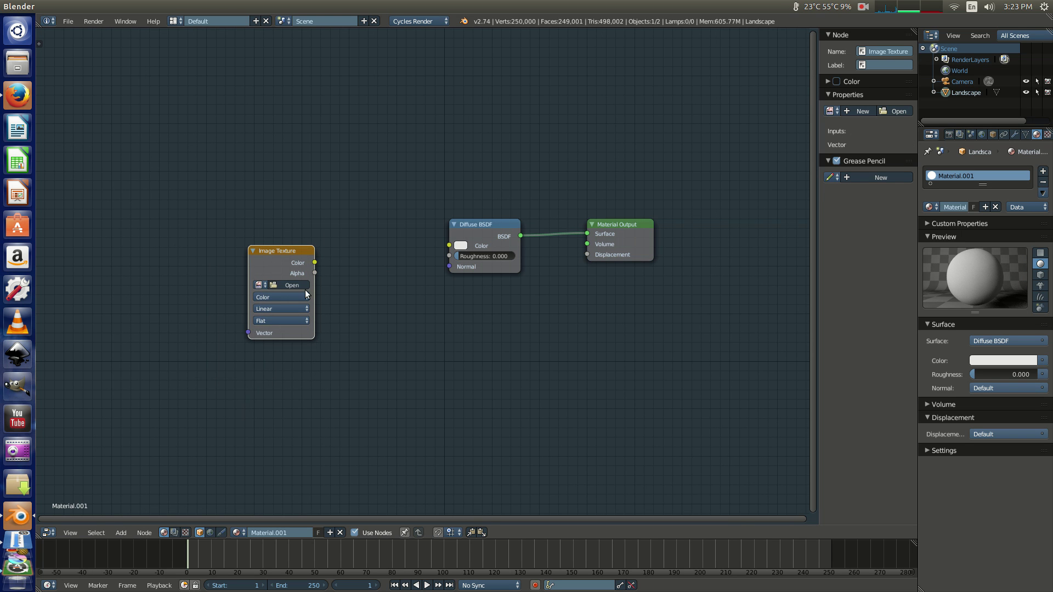
left_click(259, 285)
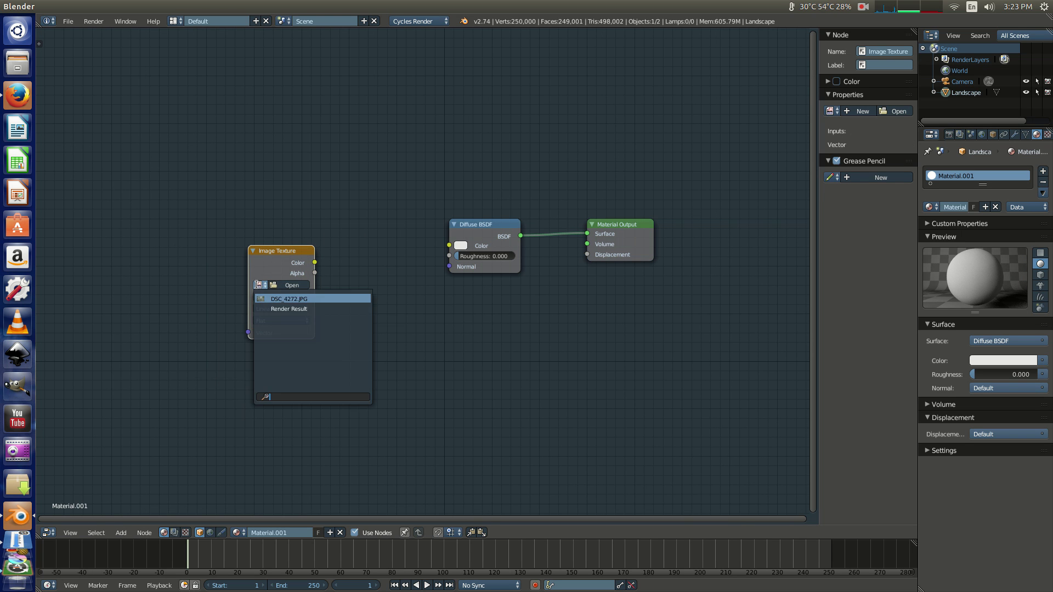
left_click(292, 299)
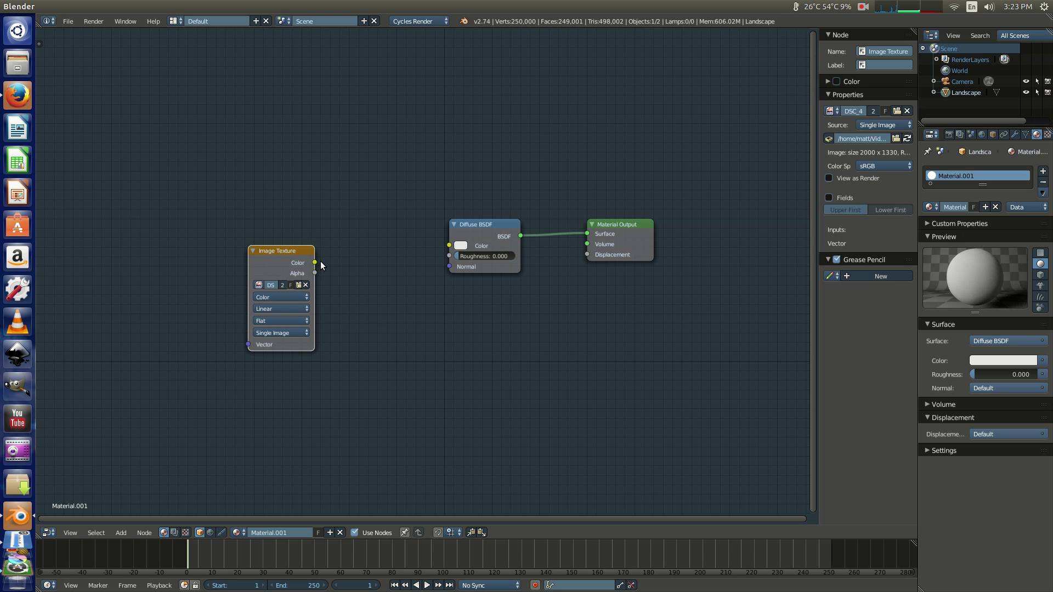
left_click_drag(315, 263, 450, 245)
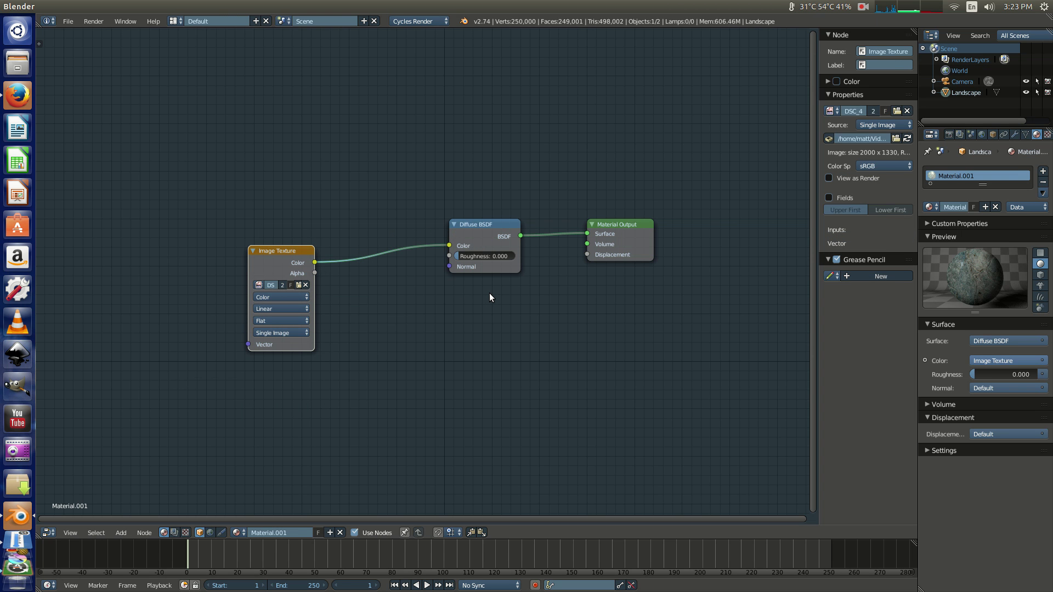
key("F12")
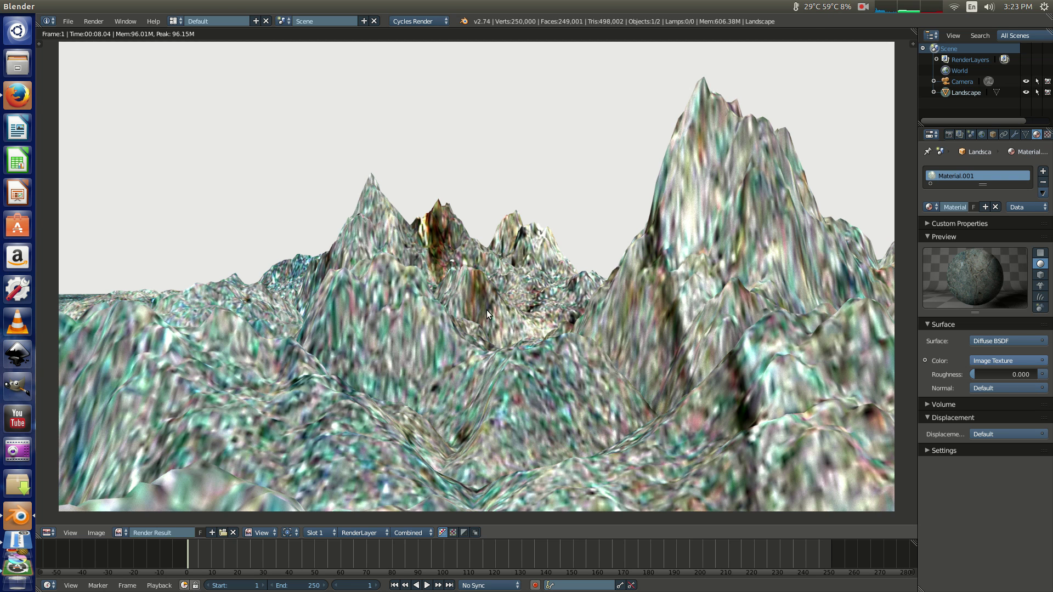
Close the render to return to the material node editor.
key("Escape")
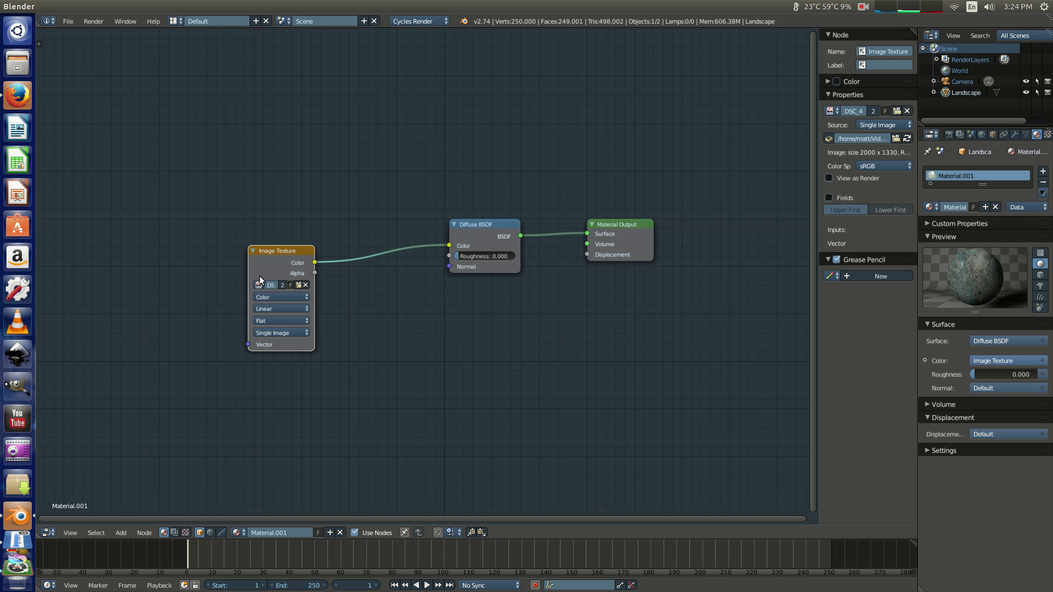
View the full-size Mountain Rock-057 texture in Firefox's Google Images results, then go back to Blender.
key("alt+Tab")
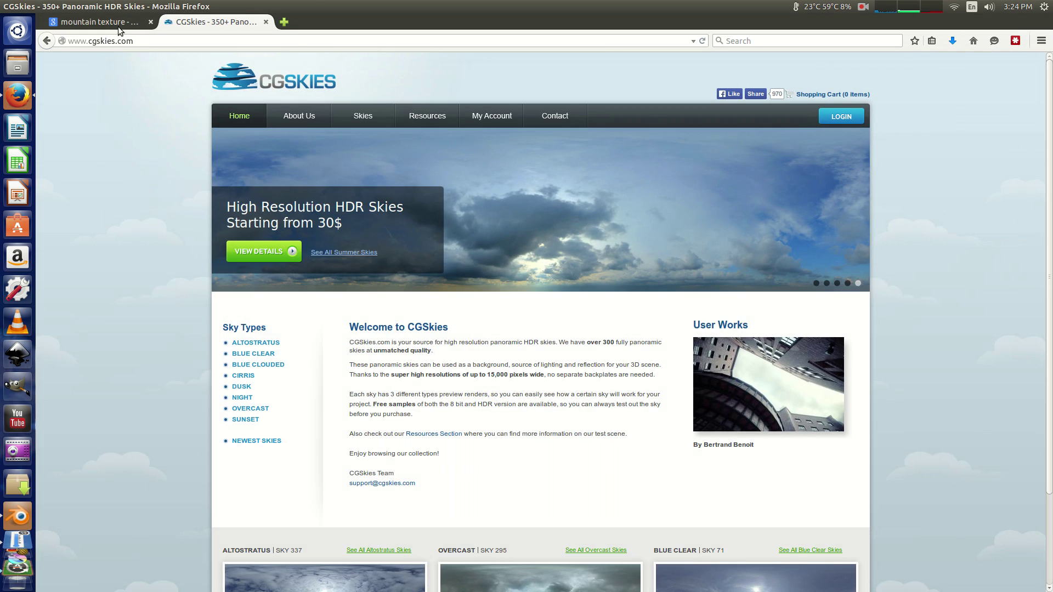
left_click(117, 26)
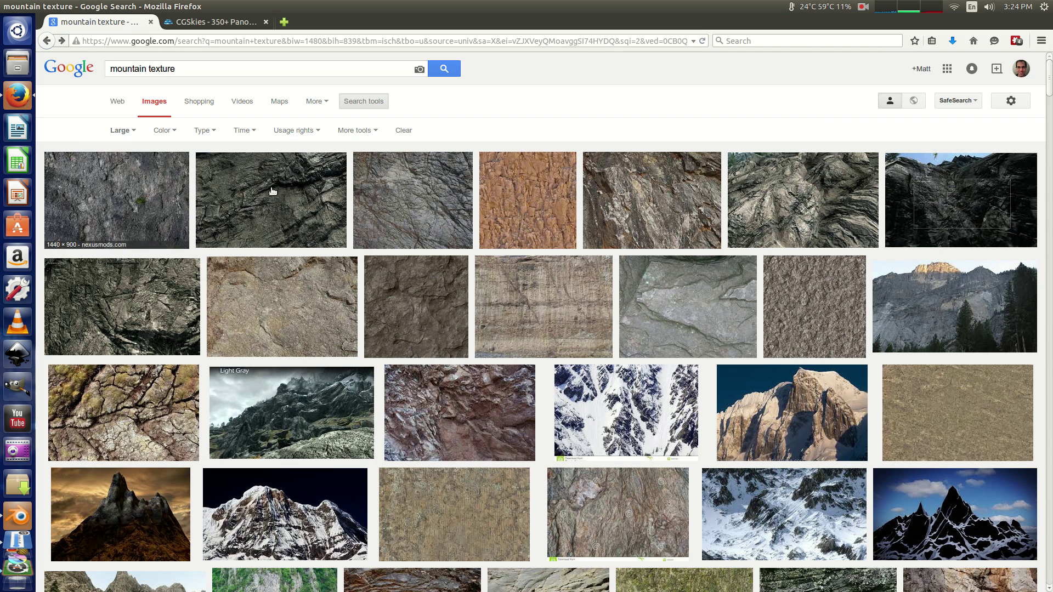
left_click(422, 199)
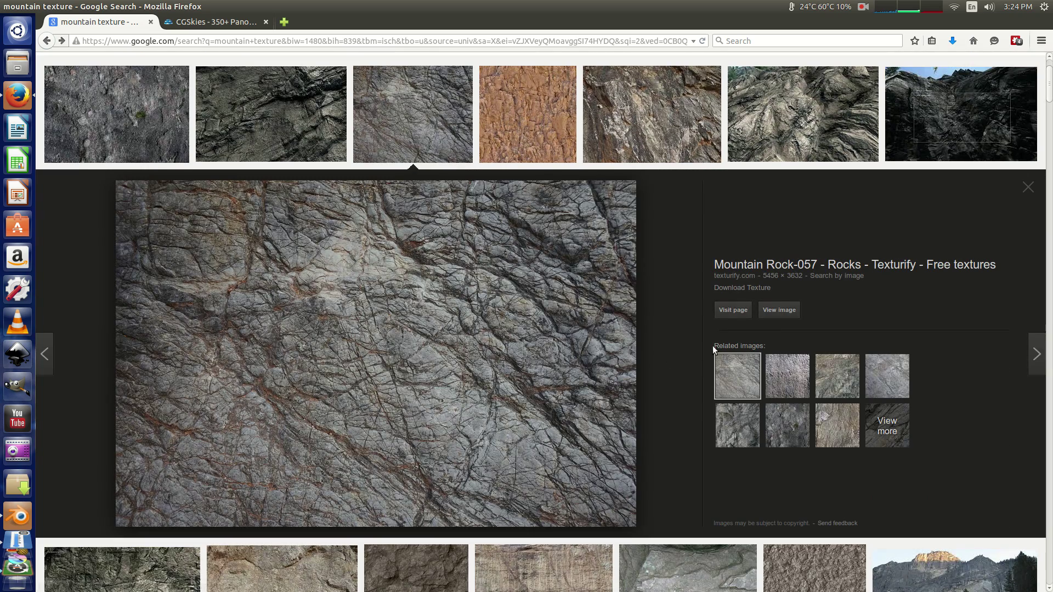
left_click(779, 310)
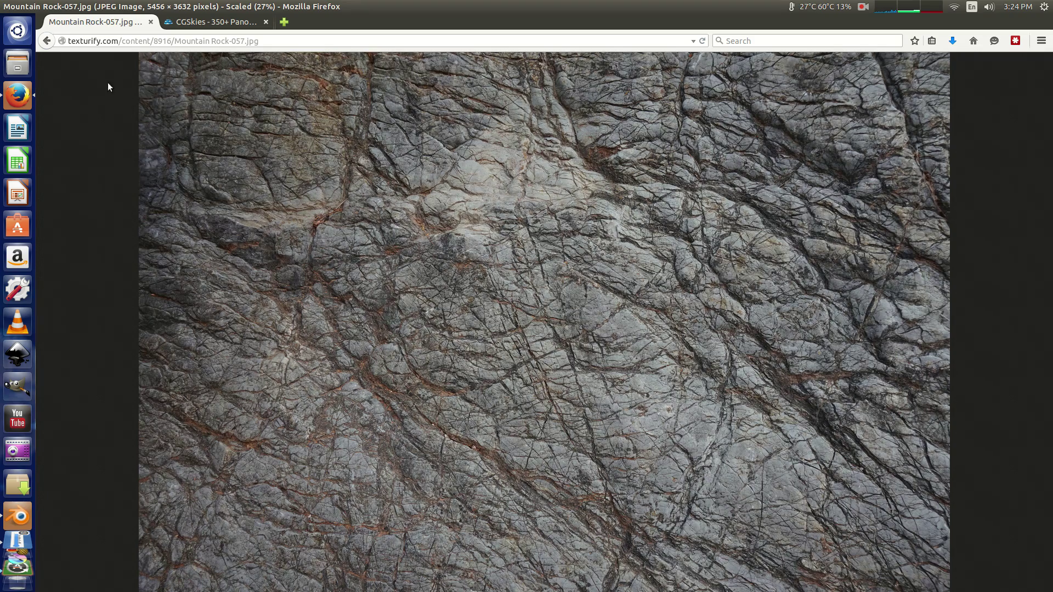
left_click(46, 41)
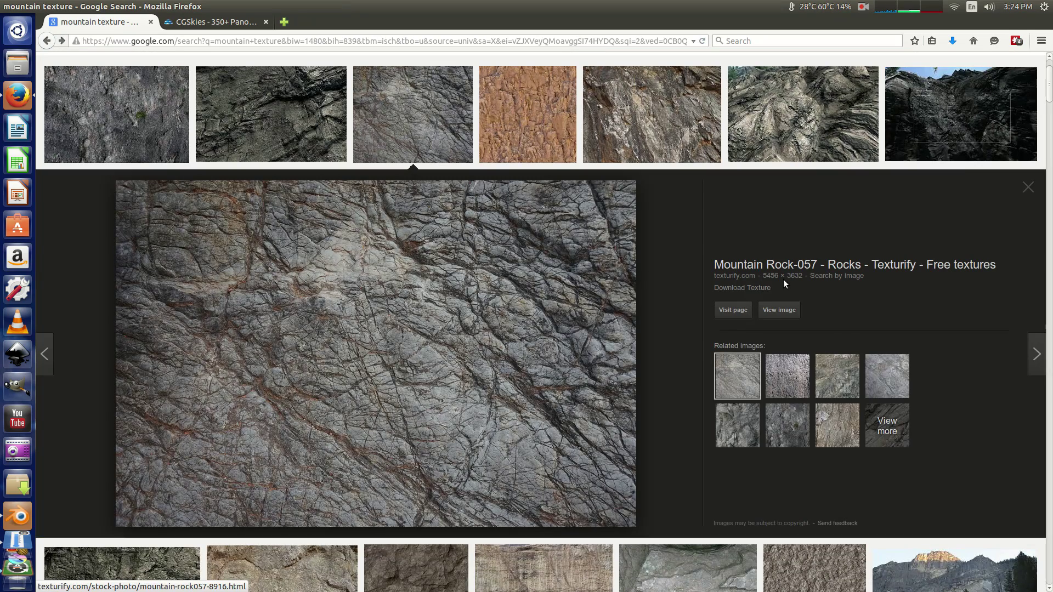
left_click_drag(763, 276, 795, 283)
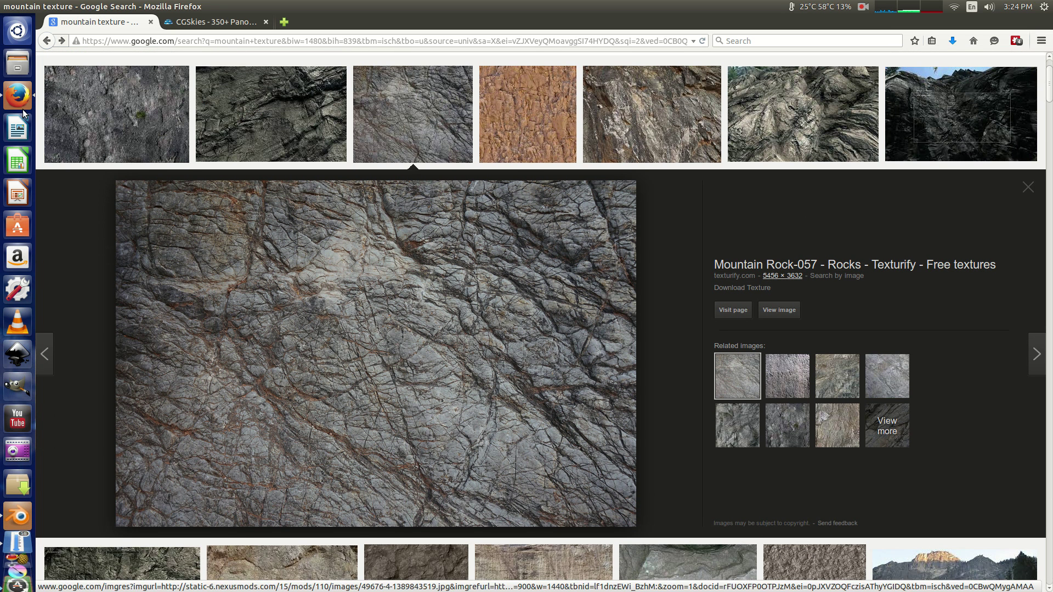
left_click(20, 517)
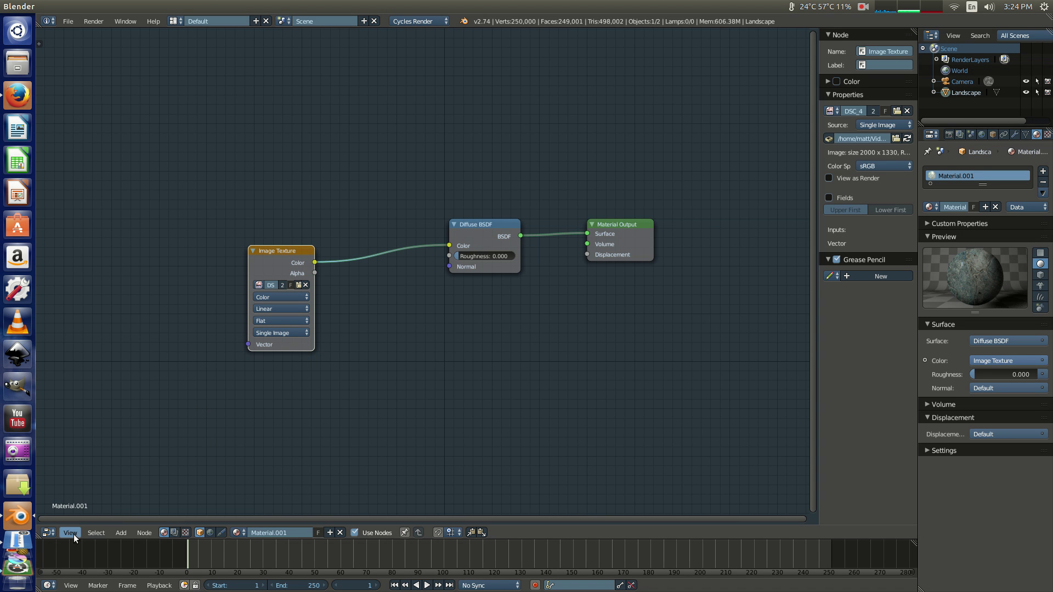
Switch the screen layout to UV Editing.
left_click(48, 532)
left_click(177, 21)
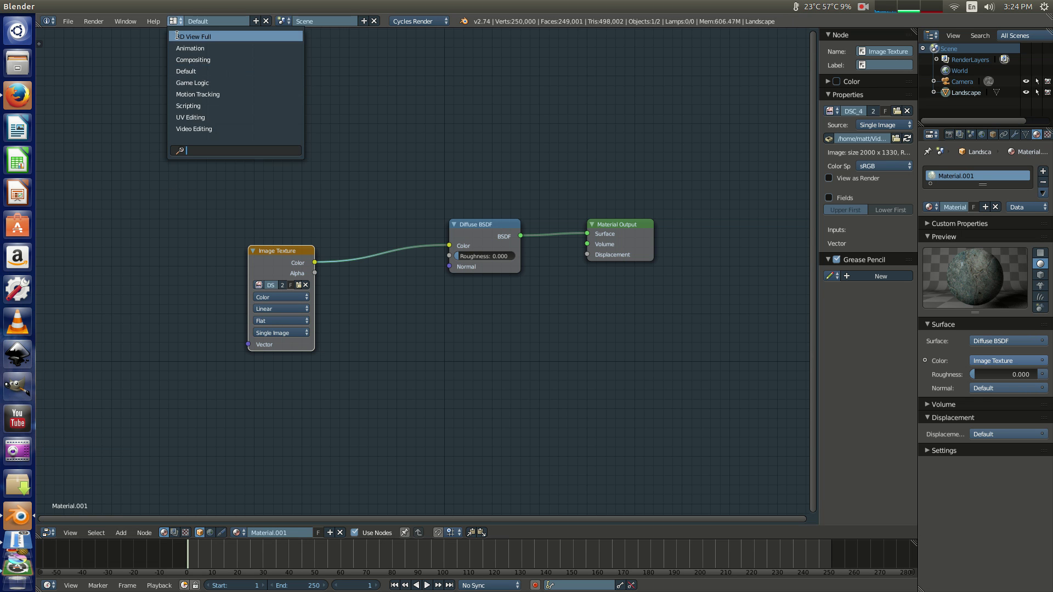
left_click(188, 116)
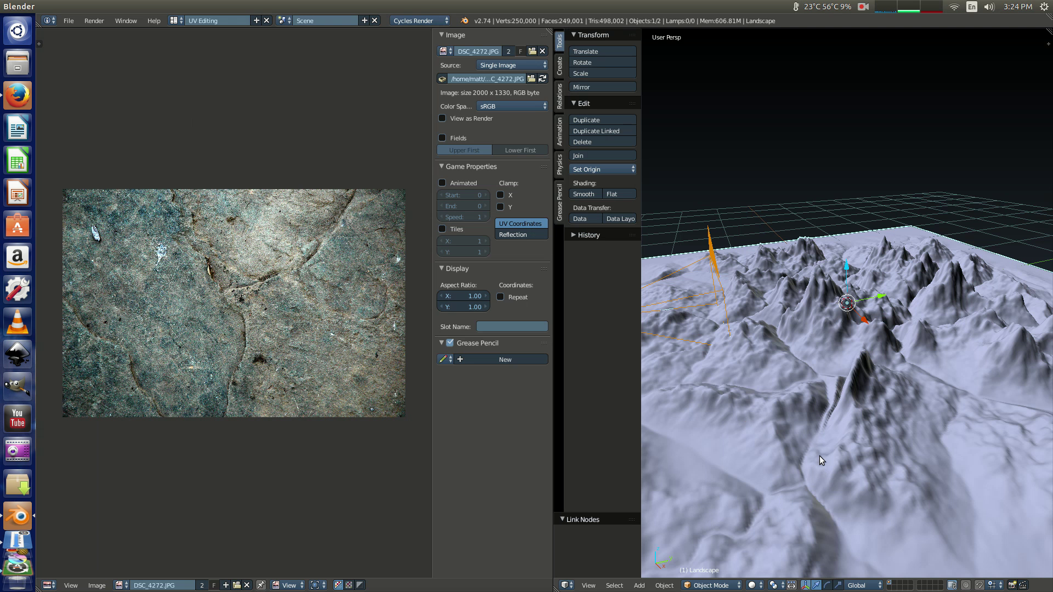
Enter Edit Mode on the landscape and open Mountain Rock-057.jpg in the UV editor.
key("Tab")
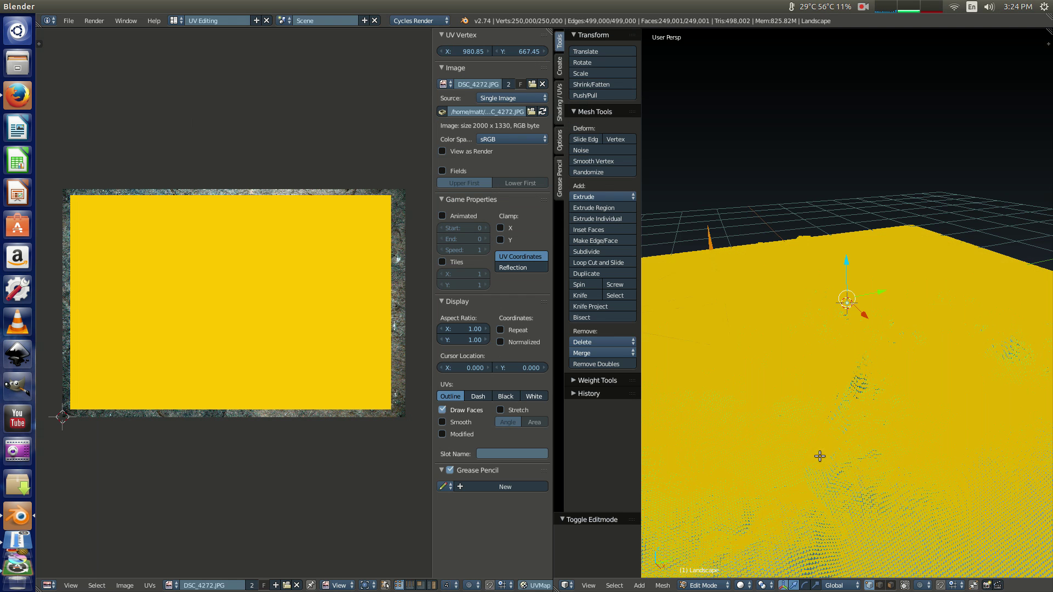
left_click(286, 585)
left_click(213, 164)
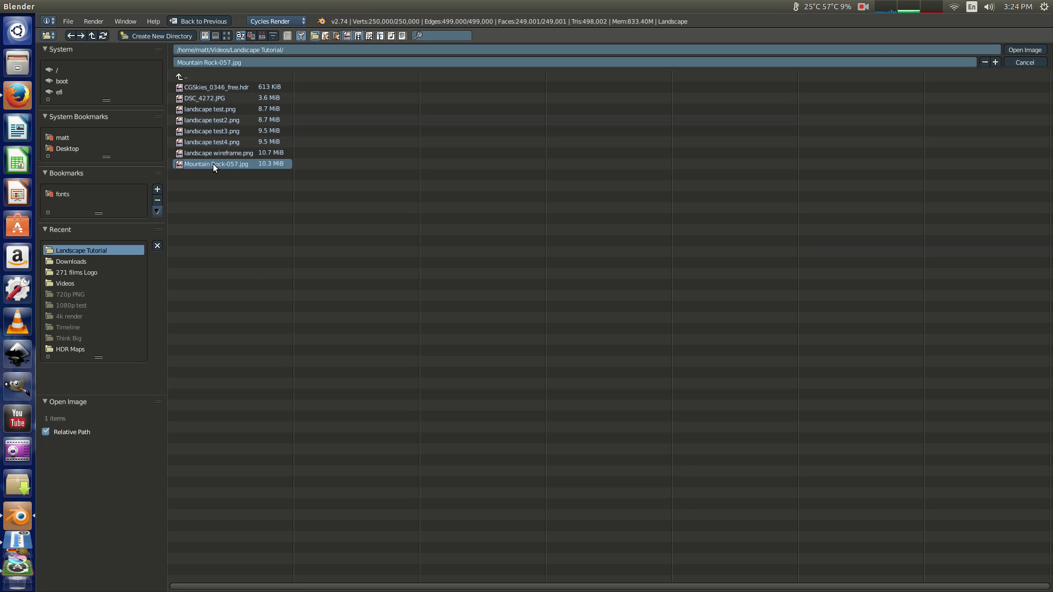
left_click(1019, 50)
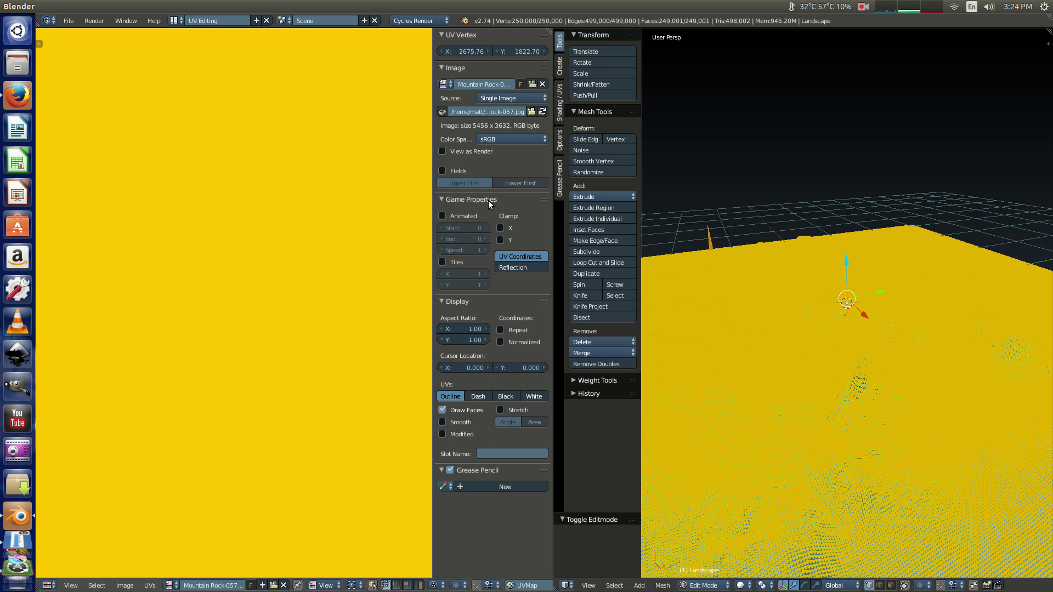
scroll(238, 345, "down", 3)
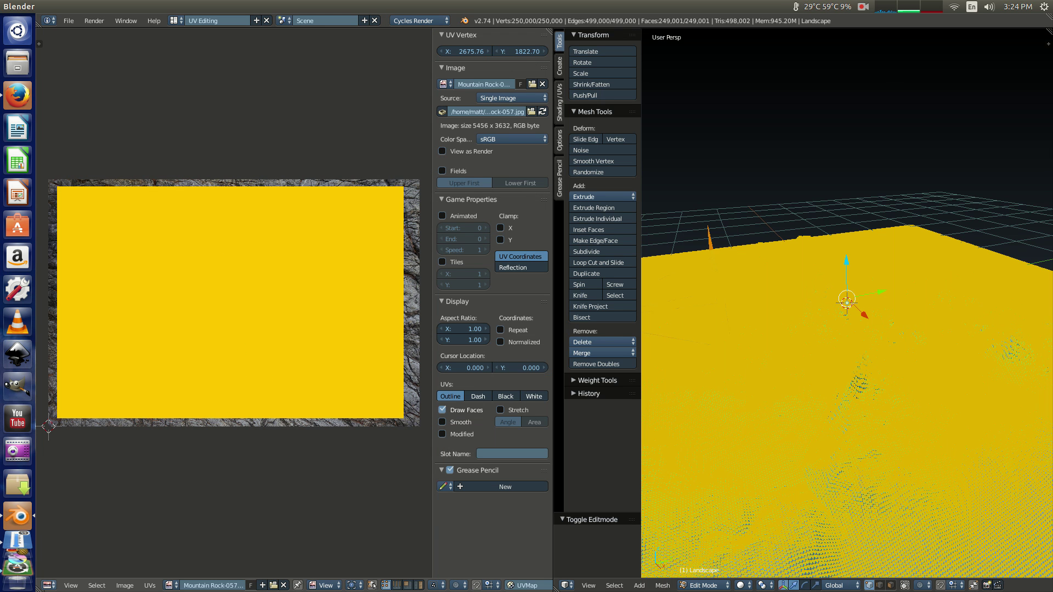
left_click(54, 585)
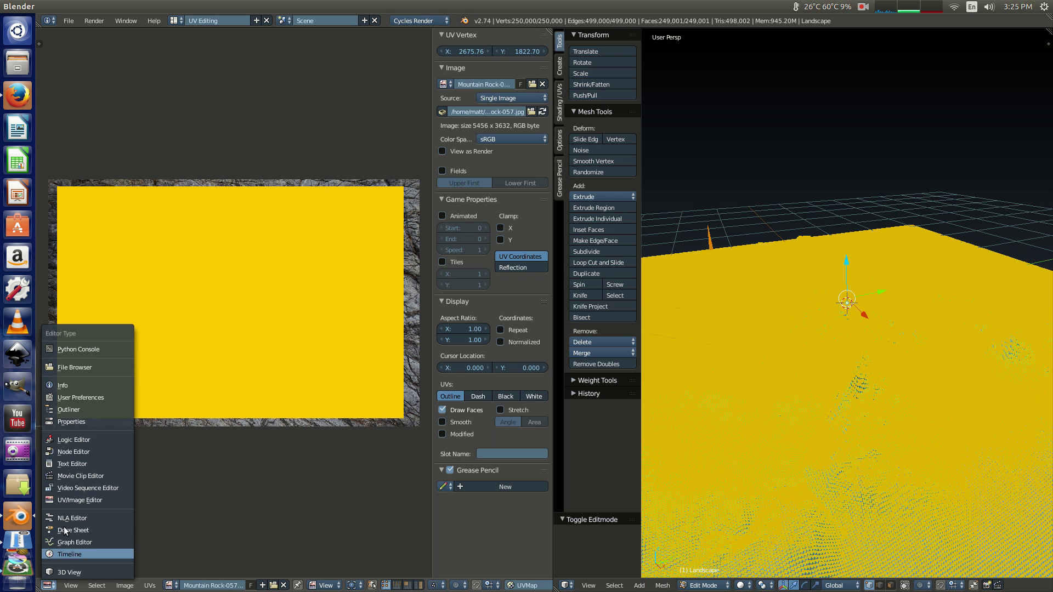
Set the shader's Image Texture node to Mountain Rock-057.jpg, then restore the area to a 3D view.
left_click(76, 452)
middle_click_drag(107, 410, 281, 384)
left_click_drag(147, 299, 85, 299)
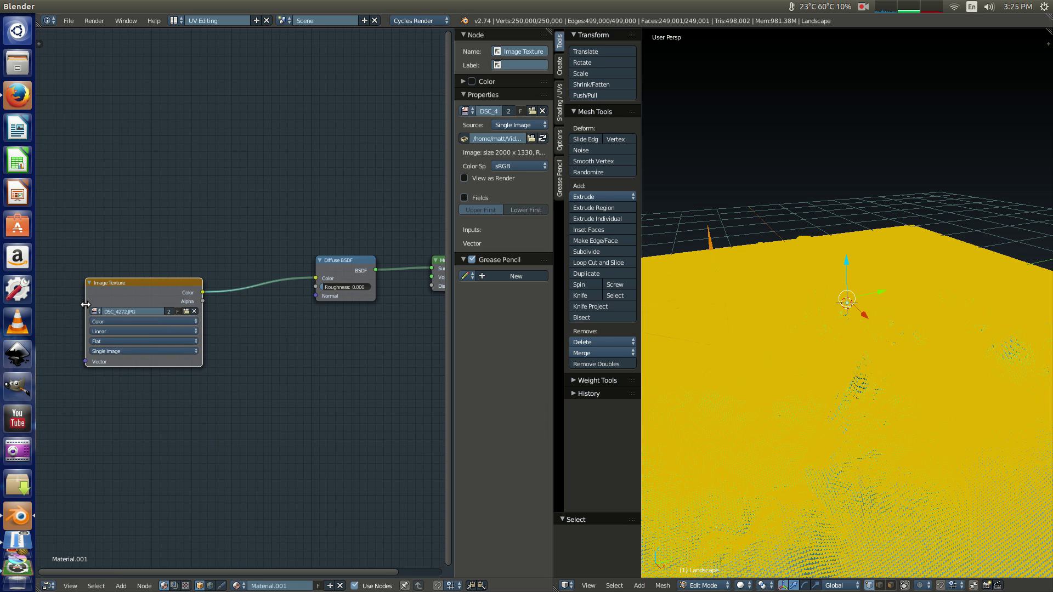
left_click(97, 311)
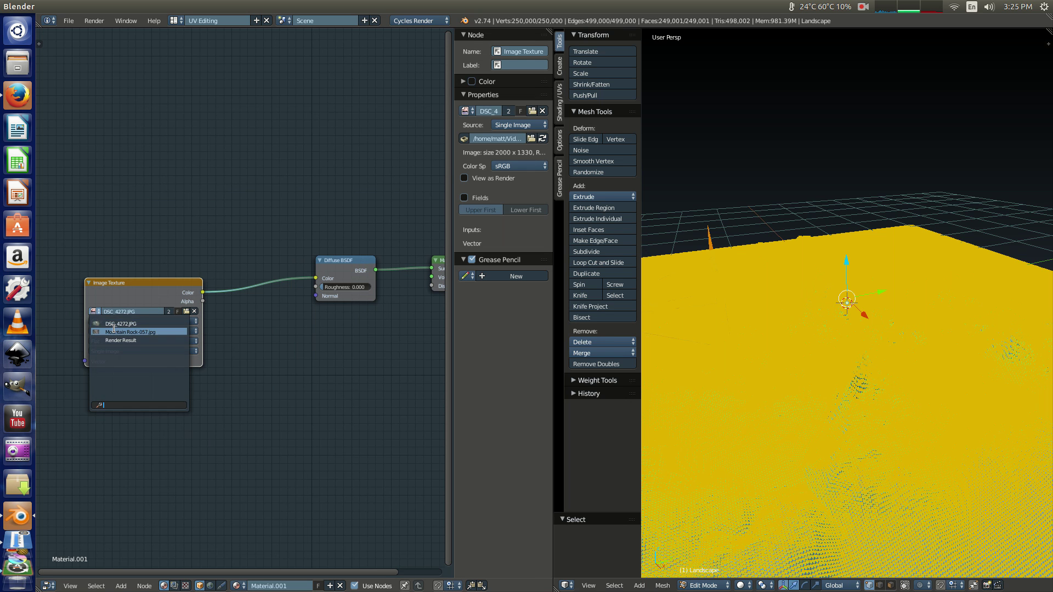
left_click(114, 330)
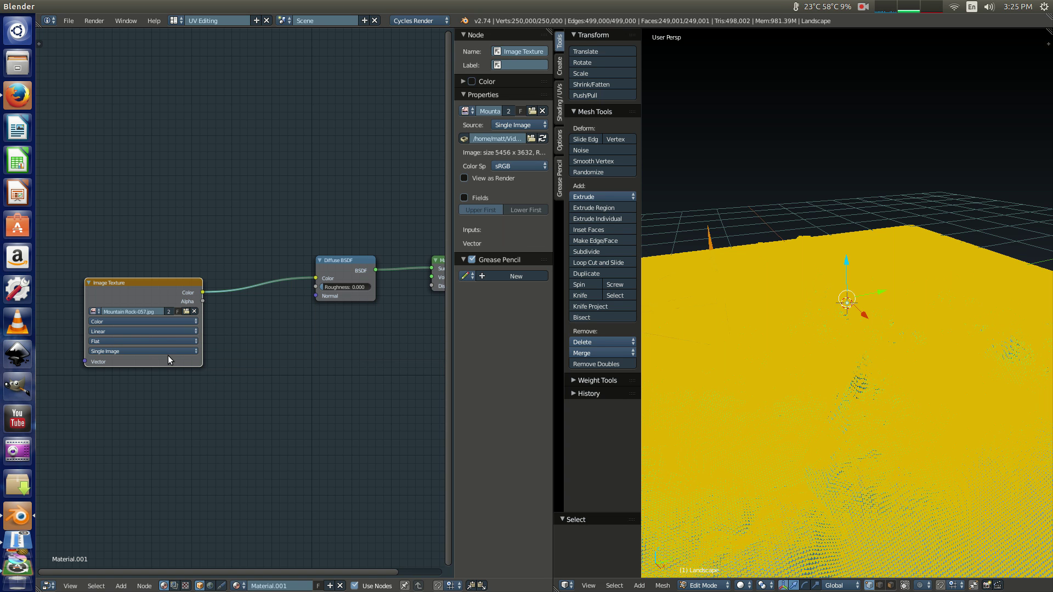
left_click(48, 585)
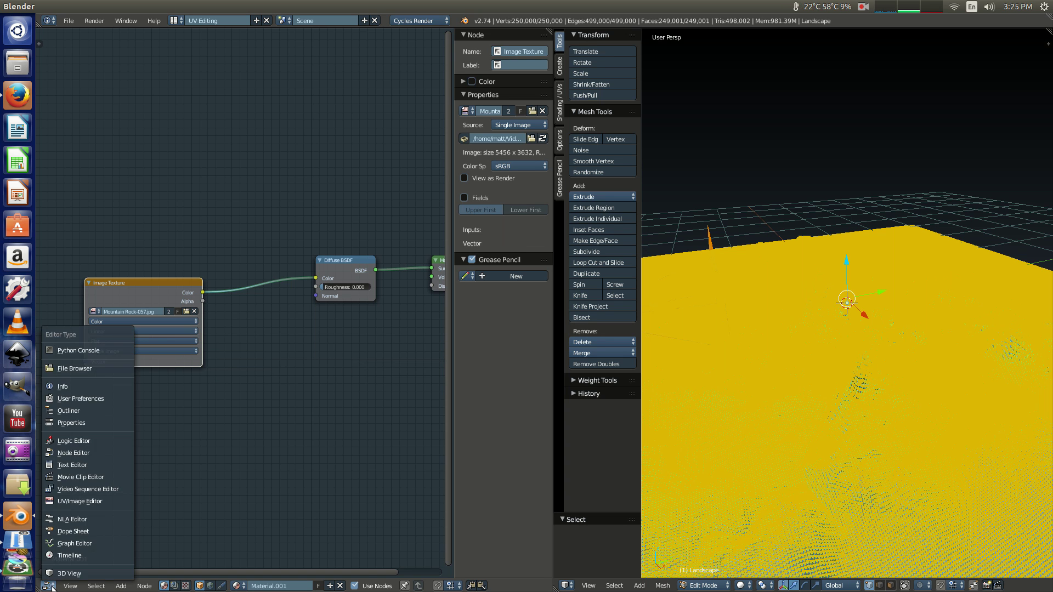
left_click(69, 574)
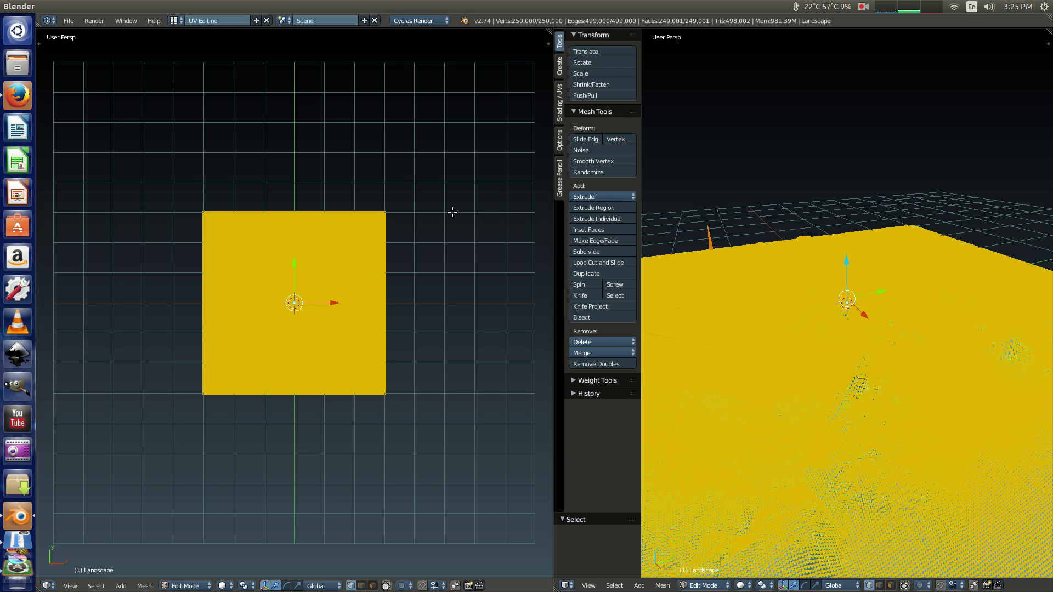
Switch back to the Default layout and render the rock-textured landscape with F12.
left_click(175, 21)
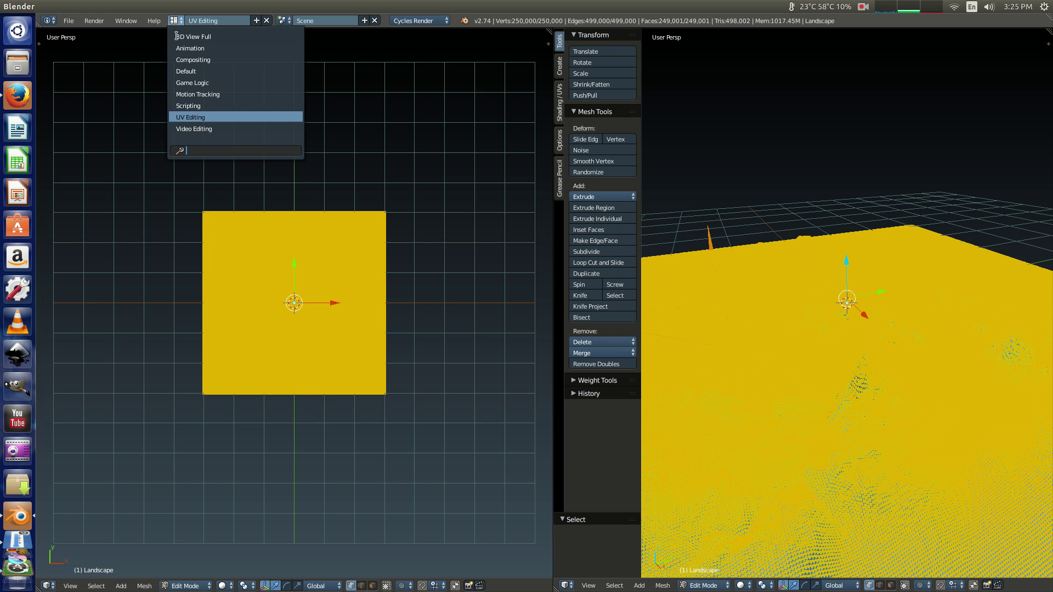
left_click(203, 71)
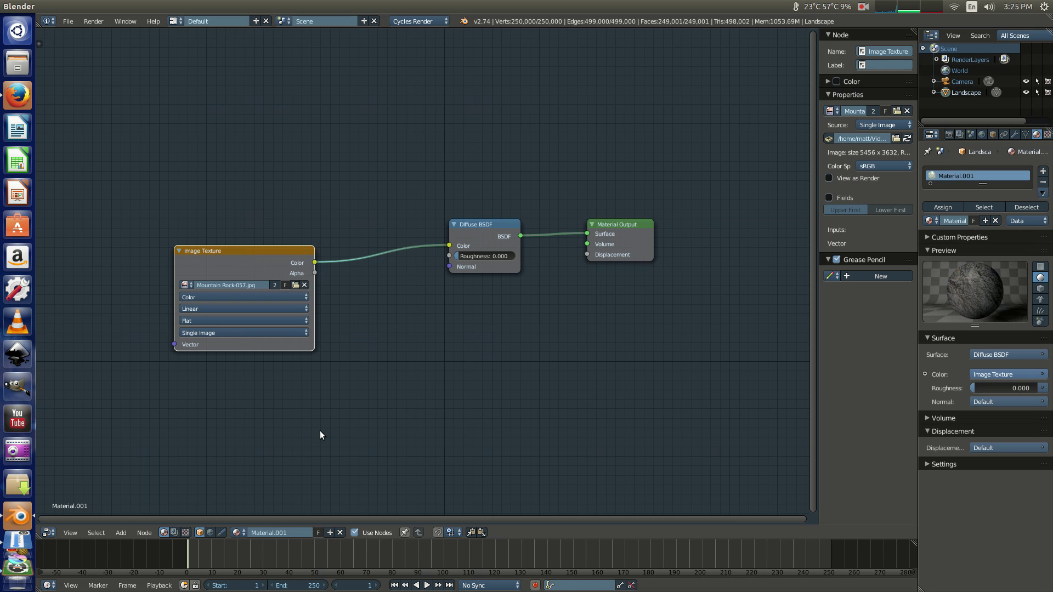
key("F12")
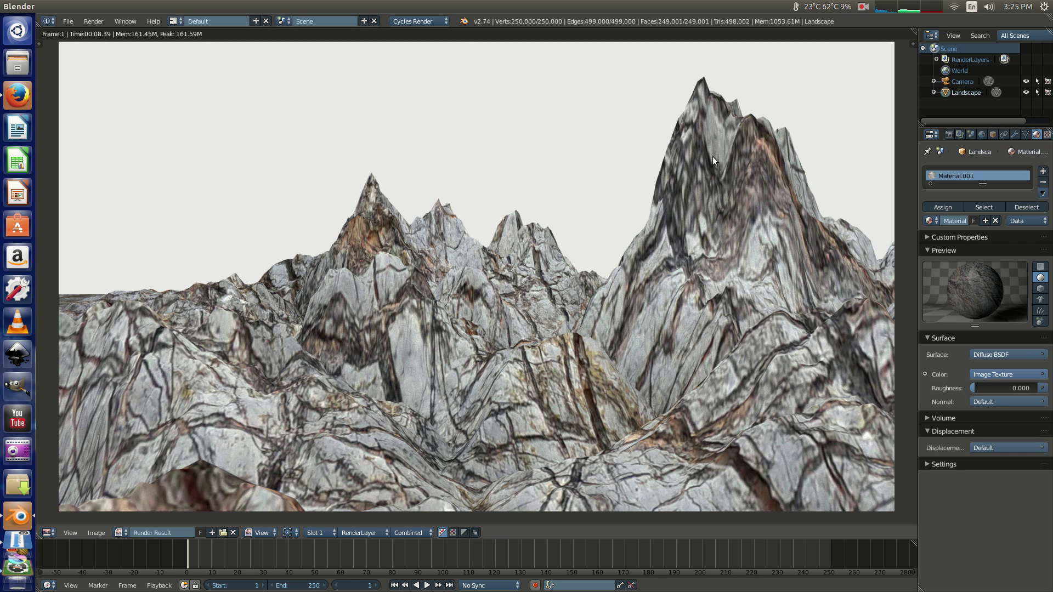
key("shift+F3")
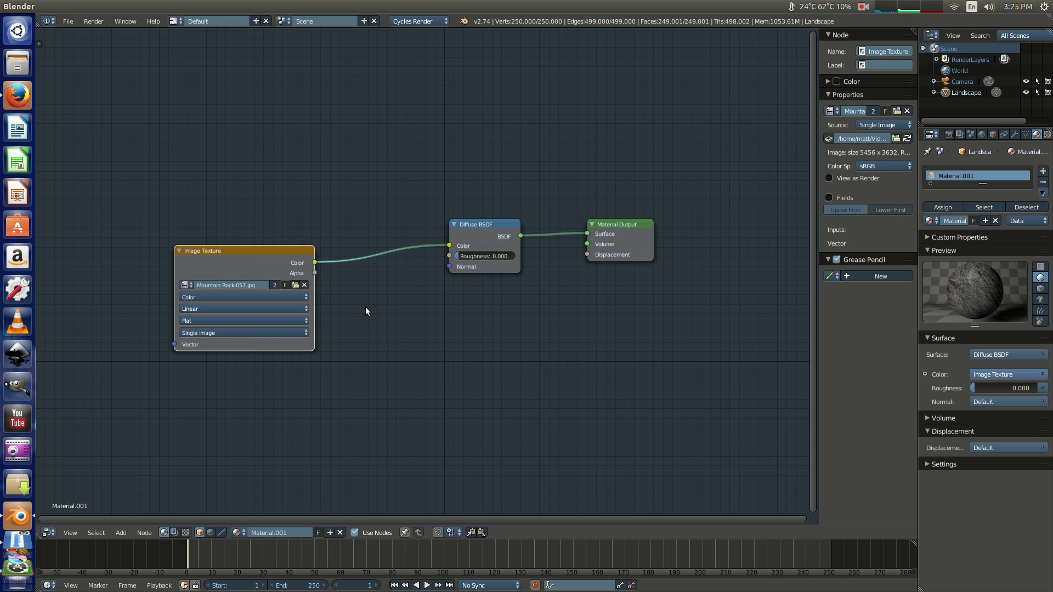
Show the world's shader nodes and add a Texture Coordinate node.
left_click(980, 135)
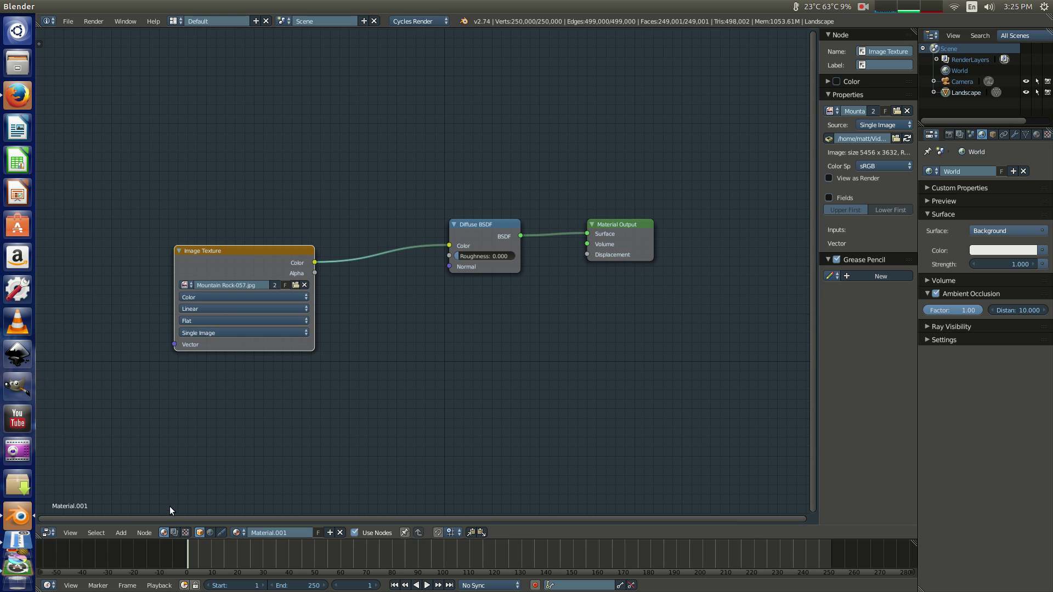
left_click(210, 533)
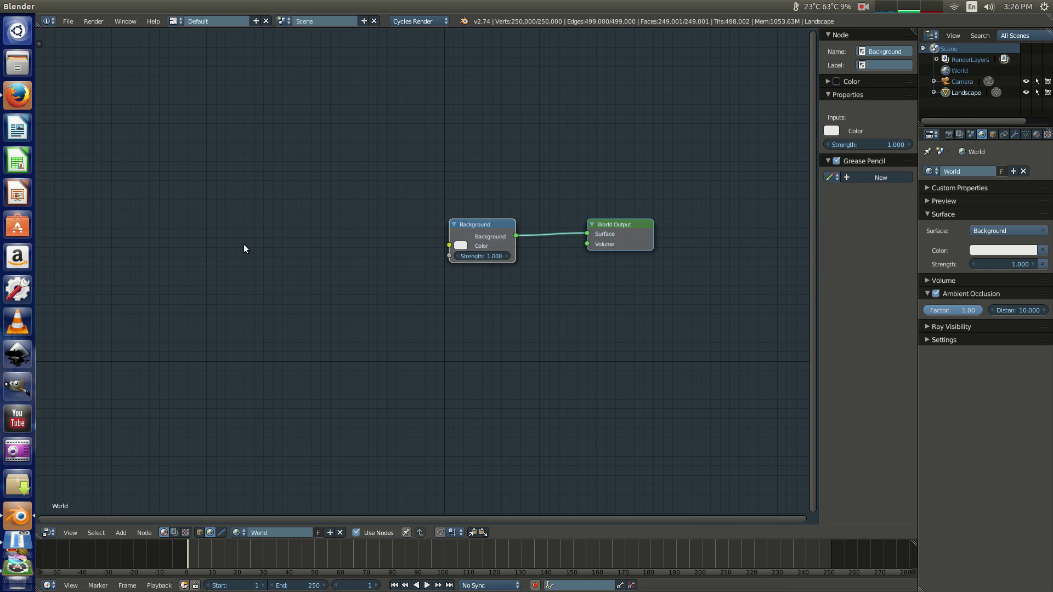
key("shift+a")
mouse_move(112, 240)
mouse_move(106, 201)
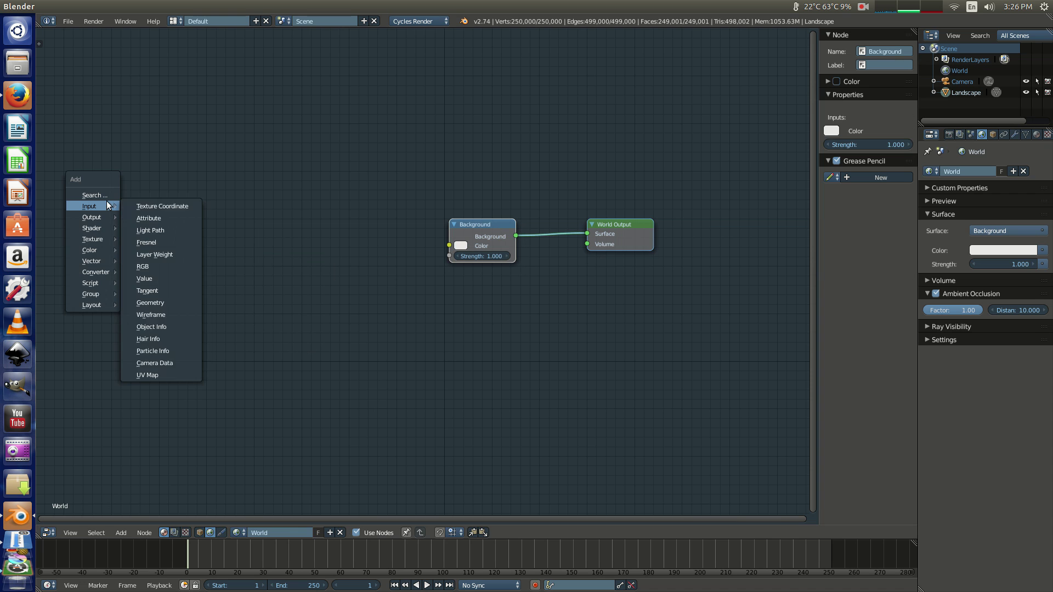
left_click(139, 202)
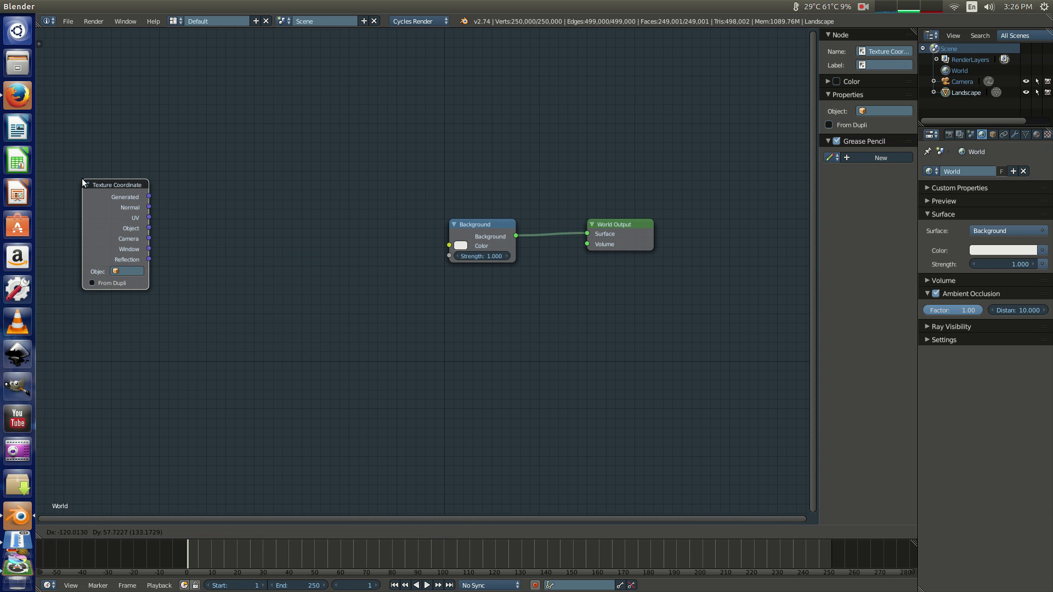
left_click(199, 309)
Add a Mapping node and link Texture Coordinate's Camera output into it.
key("shift+a")
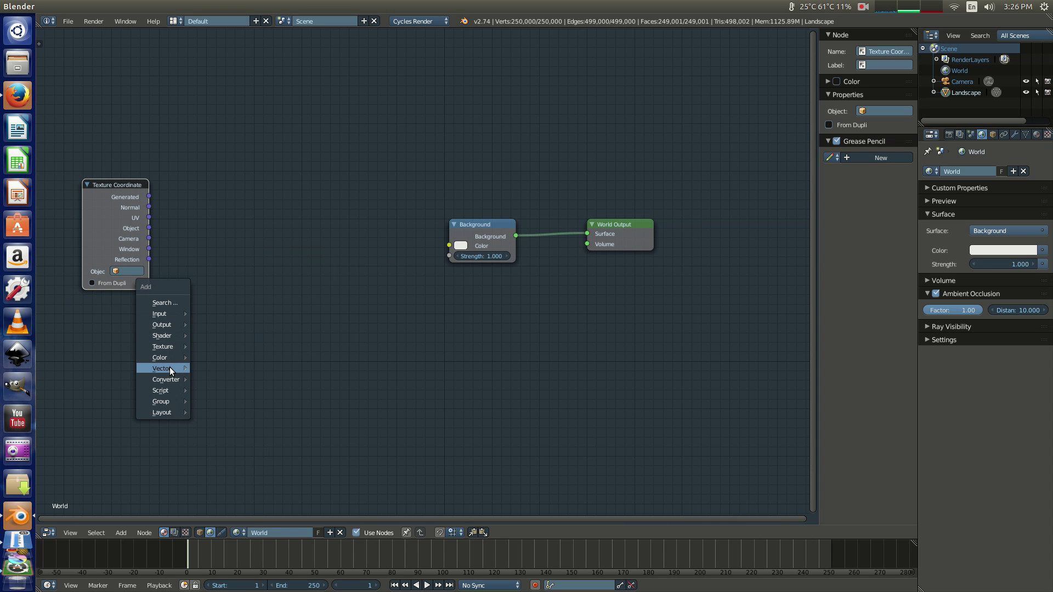
mouse_move(170, 367)
left_click(212, 373)
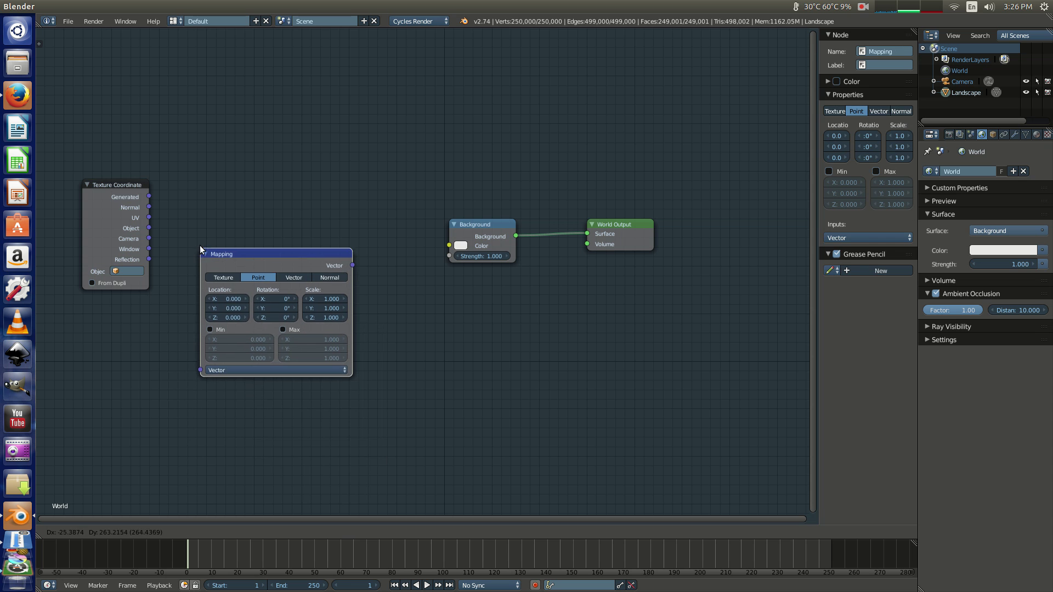
left_click_drag(107, 183, 84, 191)
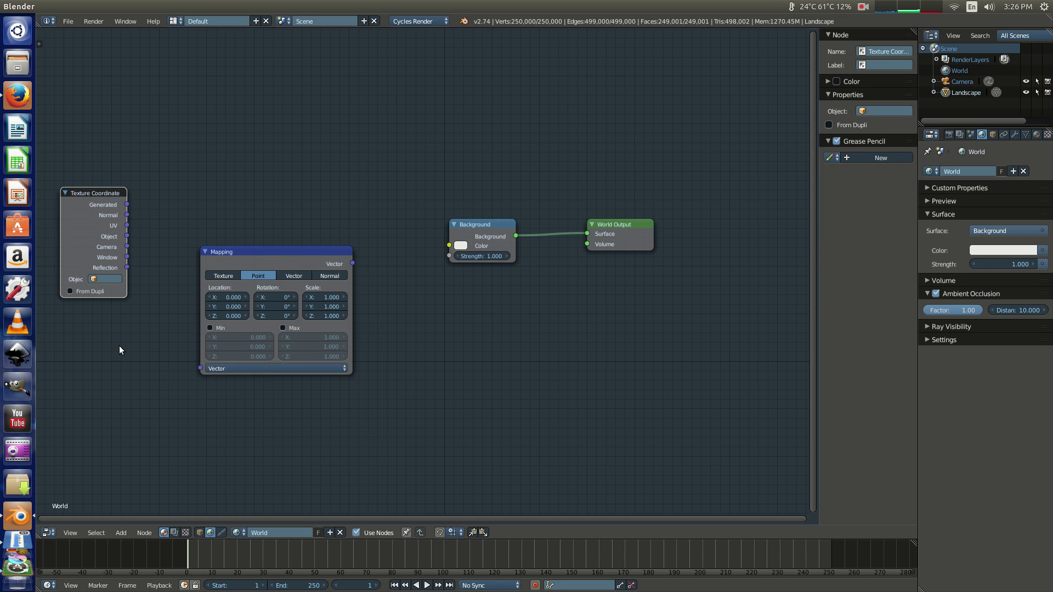
left_click_drag(127, 247, 199, 370)
left_click(233, 251)
left_click_drag(233, 251, 180, 292)
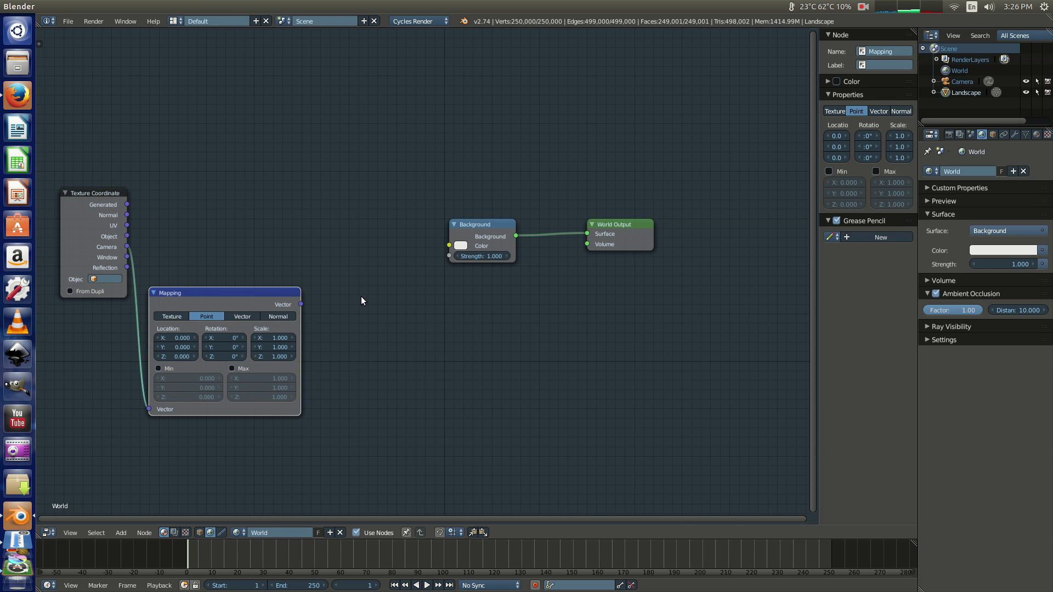
Add an Environment Texture driven by Mapping's Vector and connect its colour to Background.
key("shift+a")
mouse_move(373, 306)
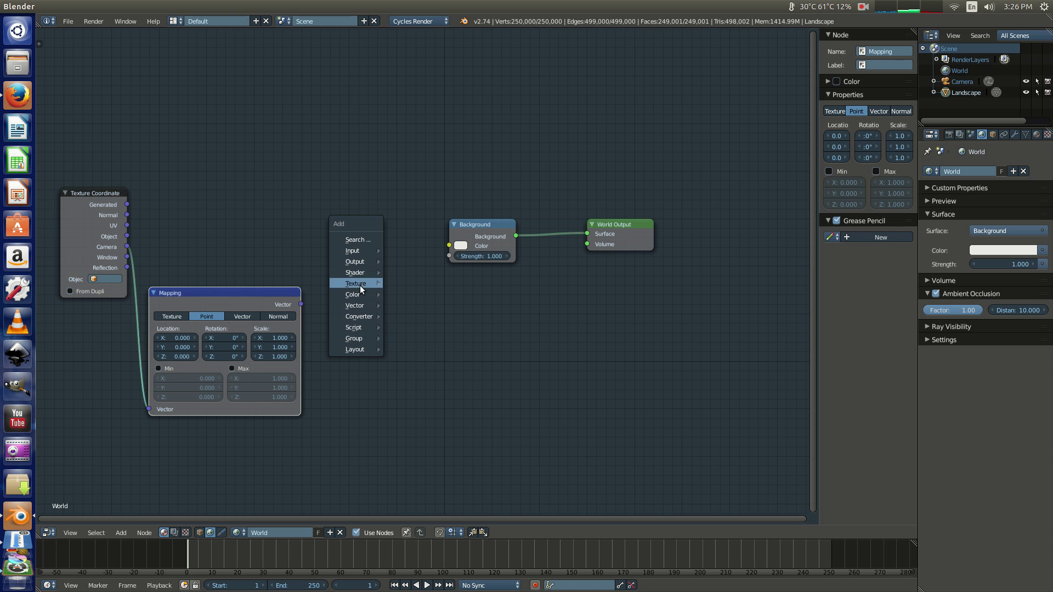
mouse_move(360, 284)
left_click(393, 295)
left_click(337, 256)
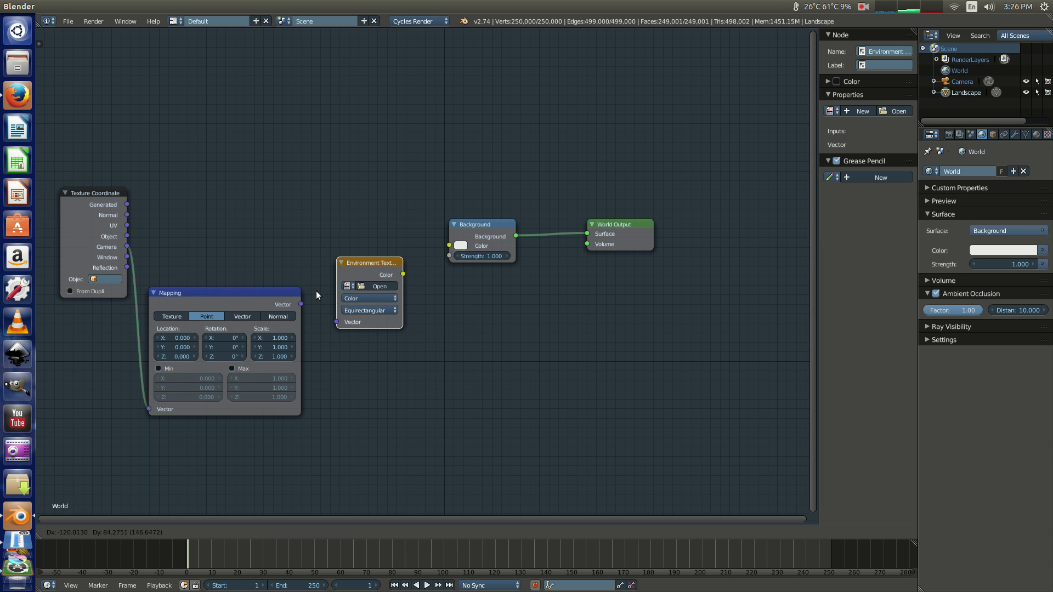
left_click_drag(300, 304, 338, 323)
left_click_drag(402, 275, 450, 244)
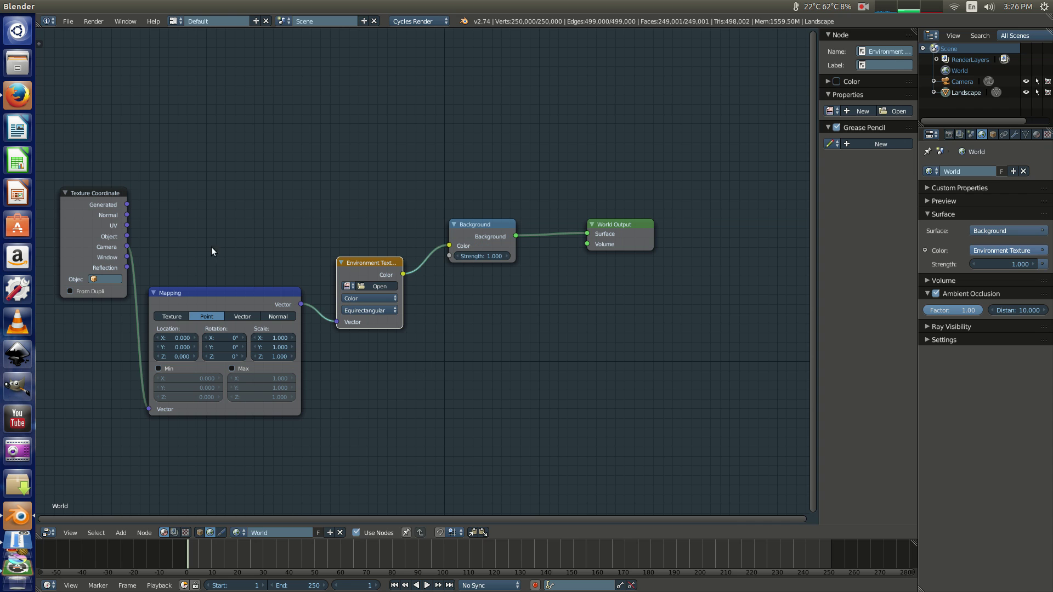
Browse the CGSkies site's Altostratus, clear and dusk skies to reach the Dusk Sky 95 page.
left_click(17, 96)
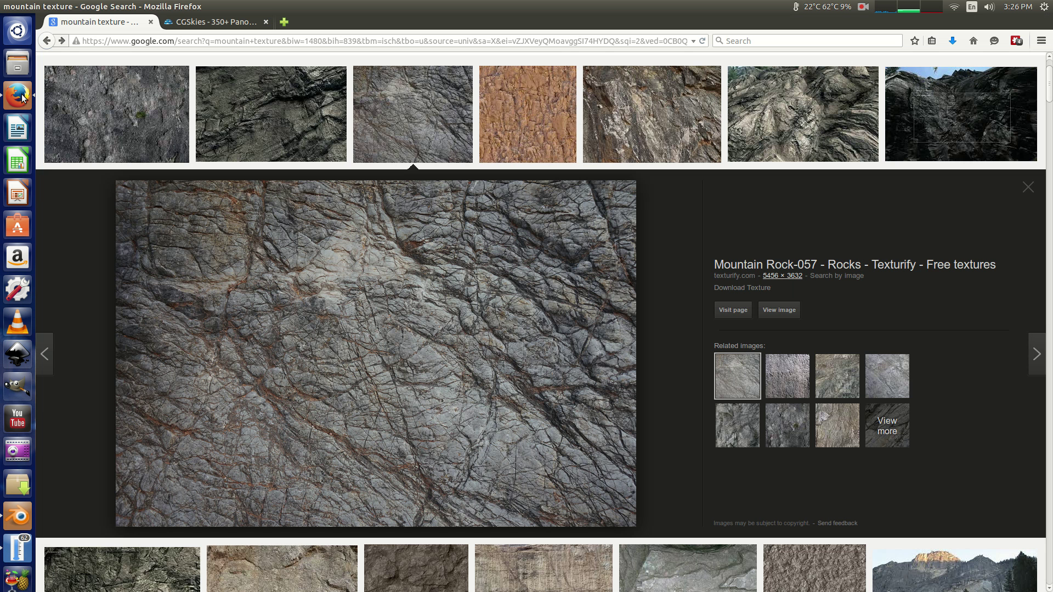
left_click(184, 22)
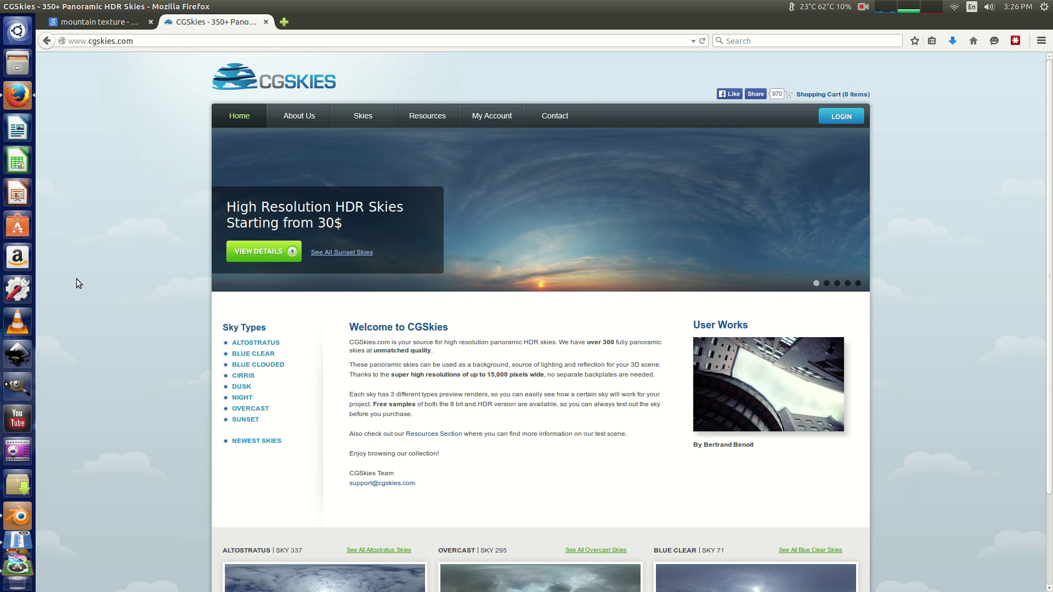
left_click(255, 344)
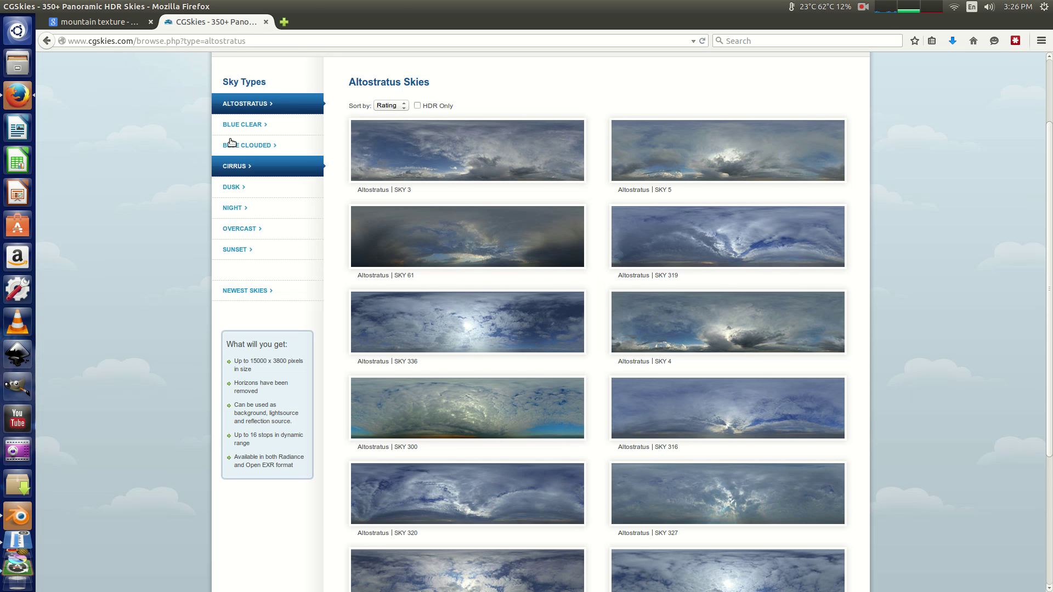
left_click(237, 219)
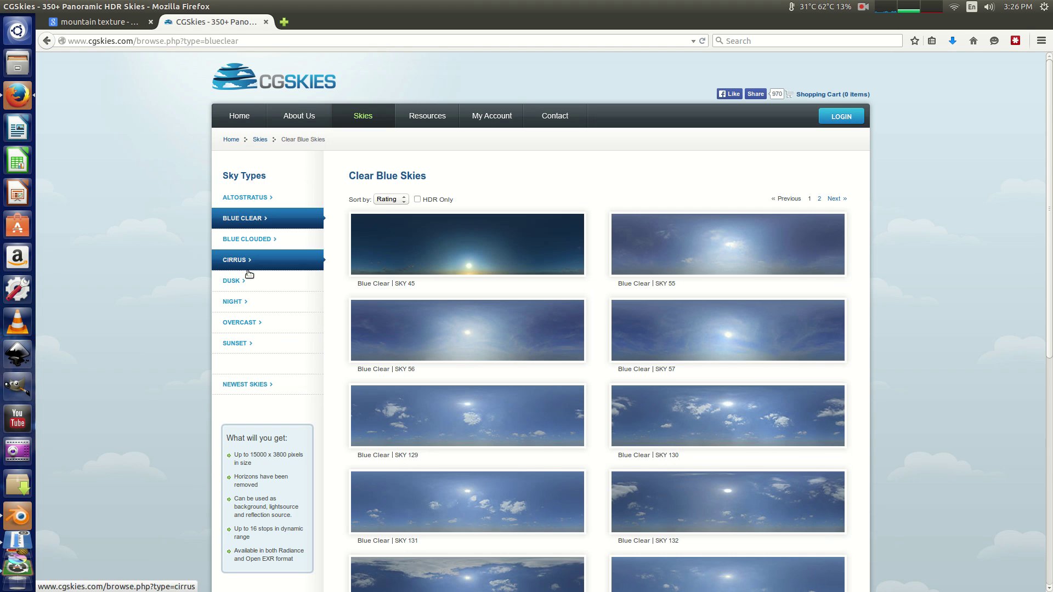
left_click(244, 282)
scroll(164, 286, "down", 3)
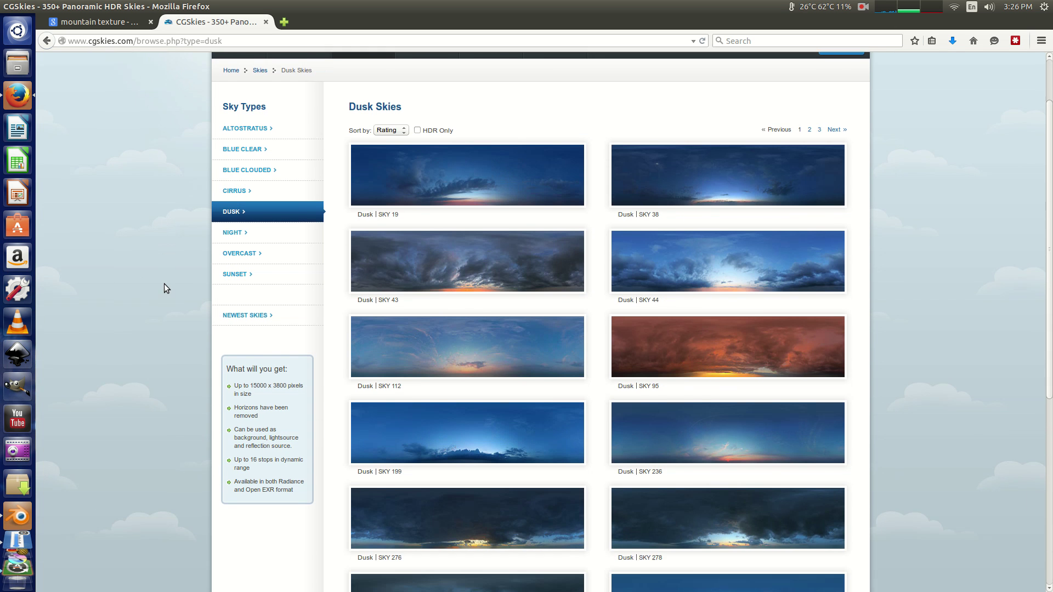
left_click(650, 326)
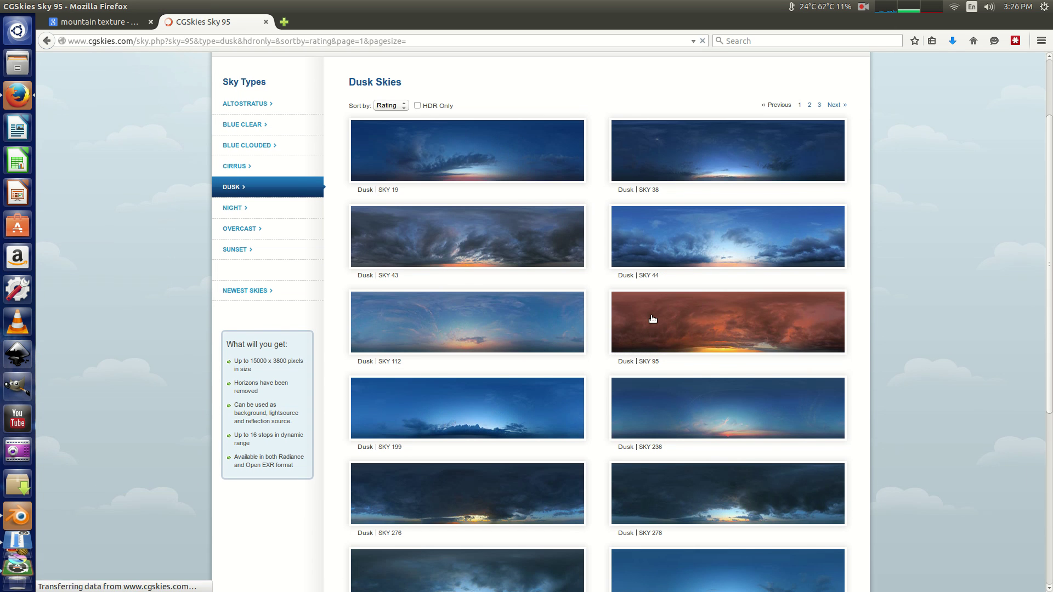
Check Dusk Sky 95's car and house renders, panorama and darkened exposure previews, then return to Blender.
scroll(585, 455, "down", 3)
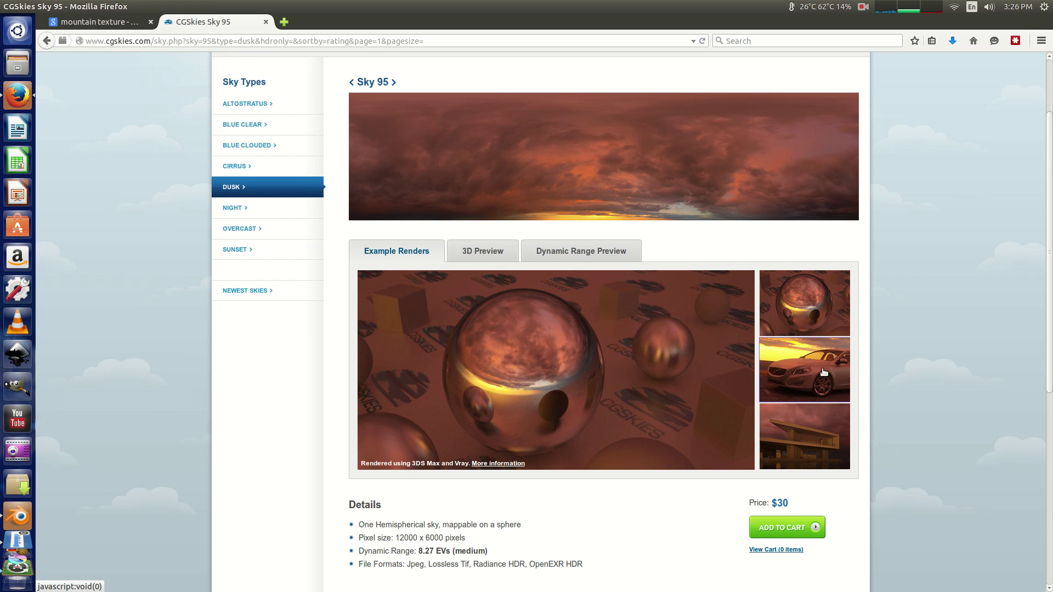
left_click(822, 373)
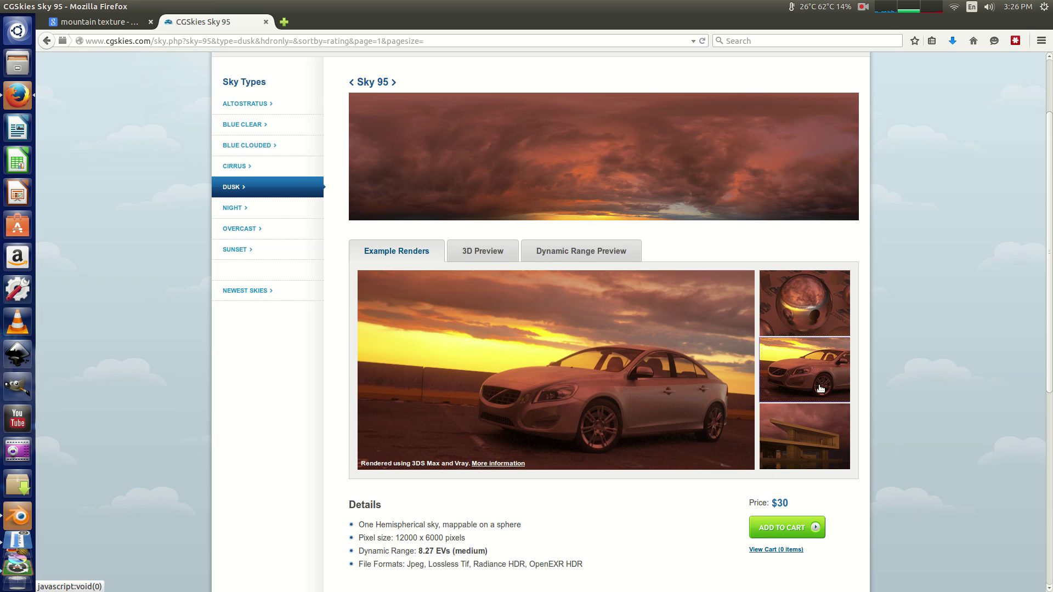
left_click(811, 433)
left_click(483, 251)
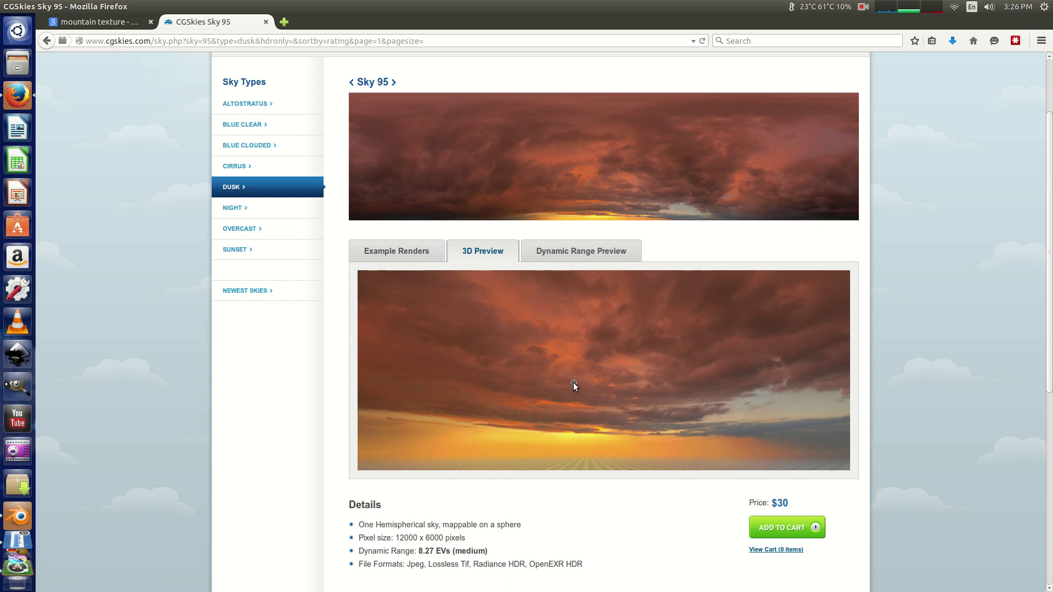
left_click(589, 255)
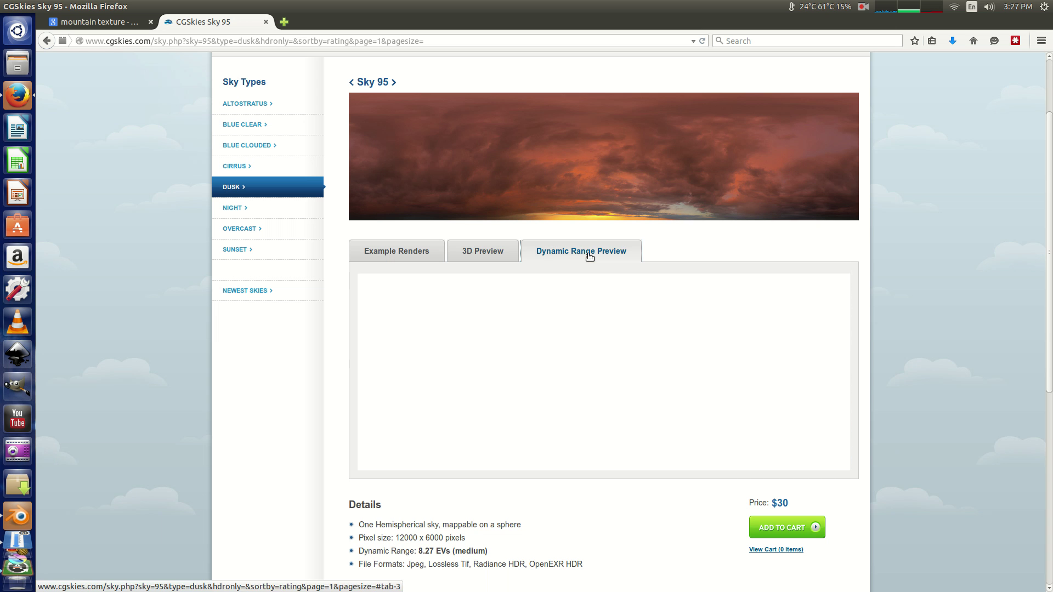
mouse_move(751, 286)
left_mouse_down()
mouse_move(712, 286)
mouse_move(779, 291)
mouse_move(750, 291)
mouse_move(760, 295)
left_mouse_up()
scroll(365, 461, "down", 10)
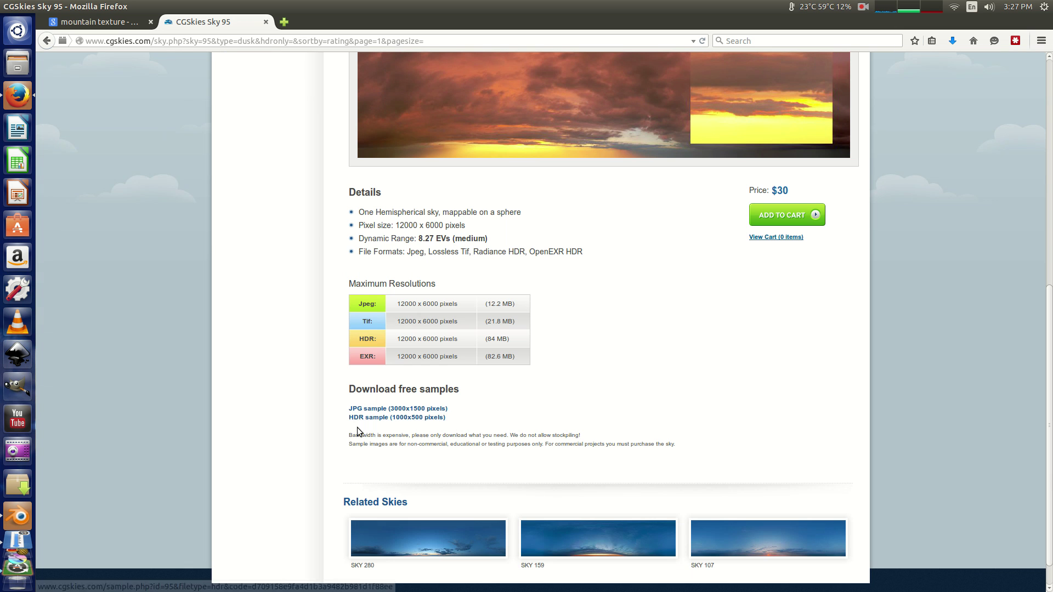
scroll(493, 466, "up", 10)
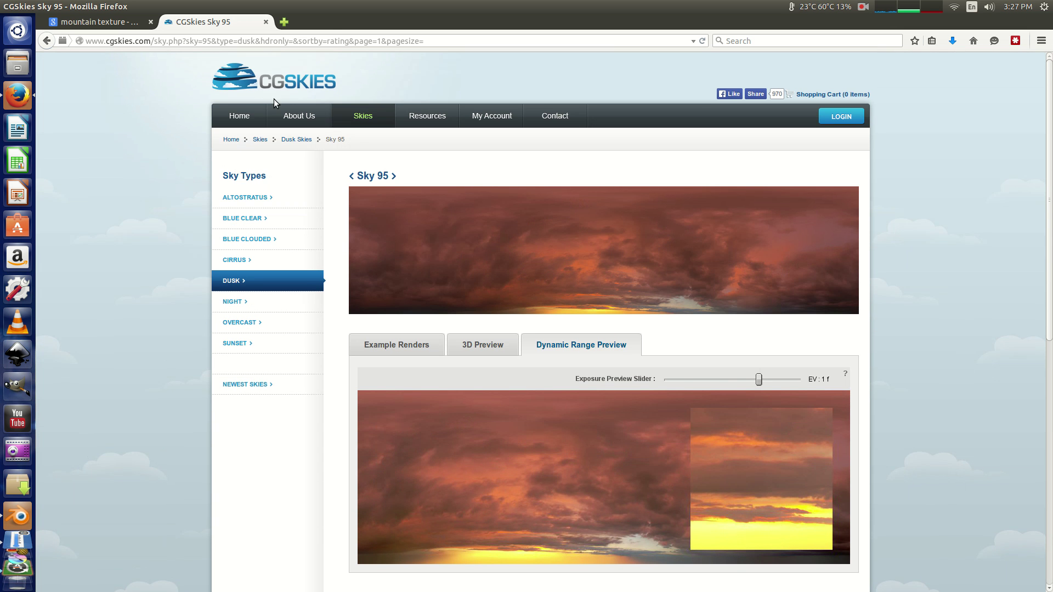
left_click(221, 81)
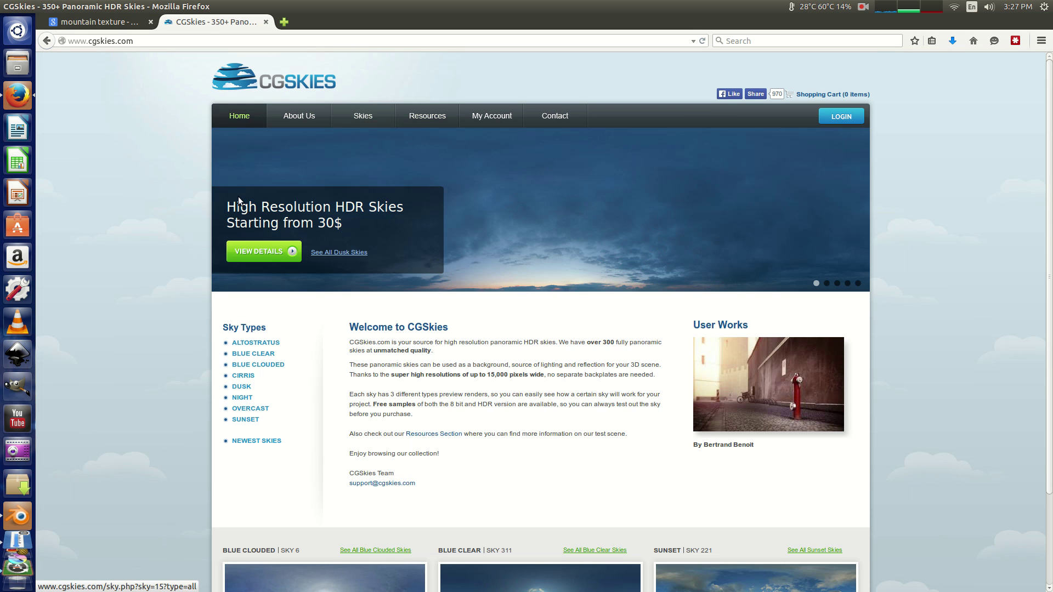
left_click(5, 526)
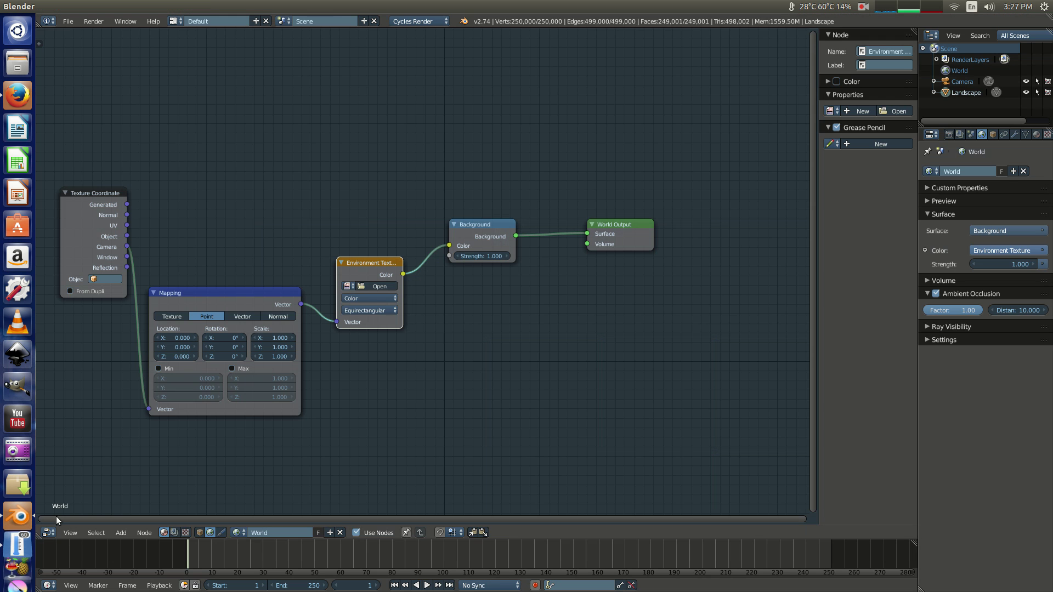
Load CGSkies_0346_free.hdr from the Landscape Tutorial folder into the Environment Texture node.
left_click(368, 285)
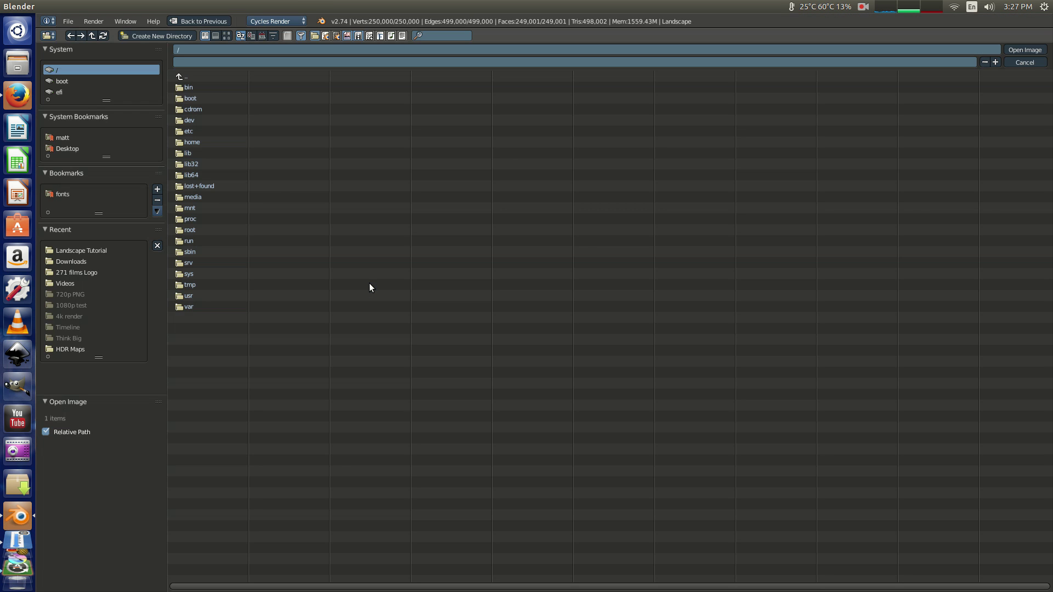
left_click(70, 250)
left_click(225, 87)
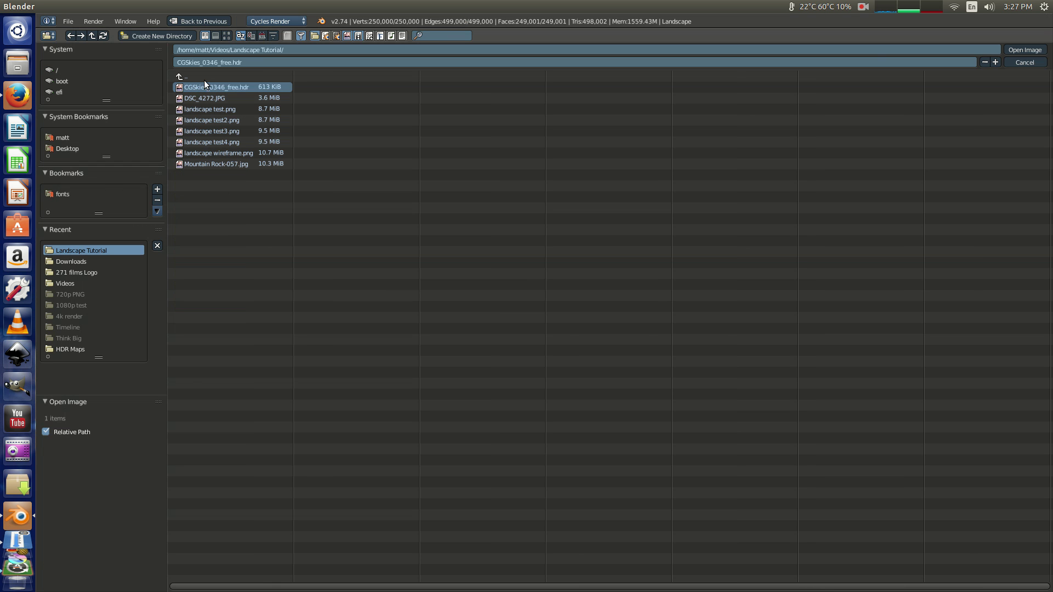
left_click(1024, 50)
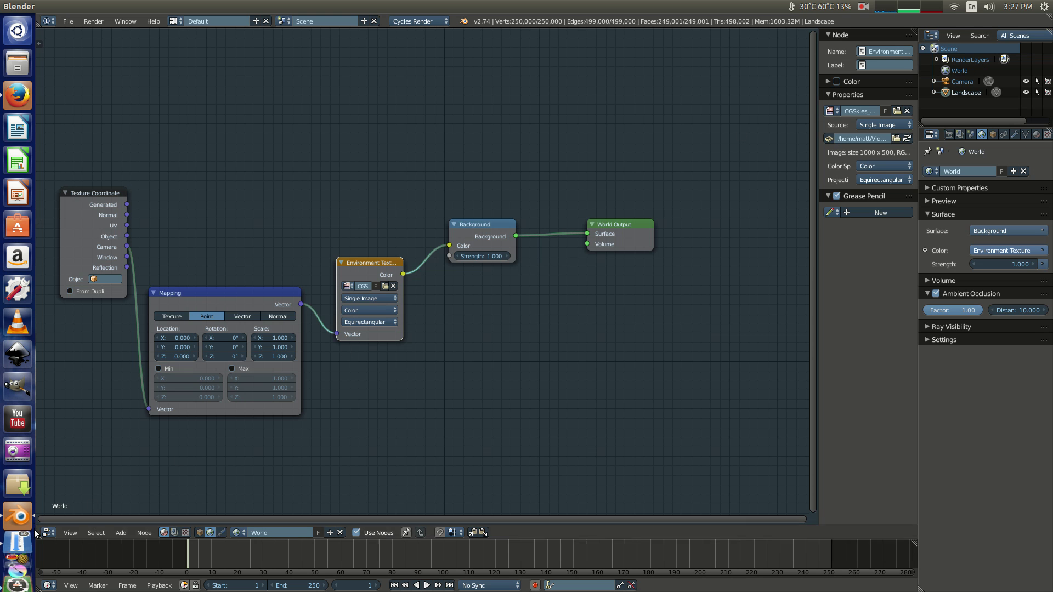
Test-render the camera view of the rocky mountains under the new HDR sky.
left_click(47, 535)
left_click(66, 518)
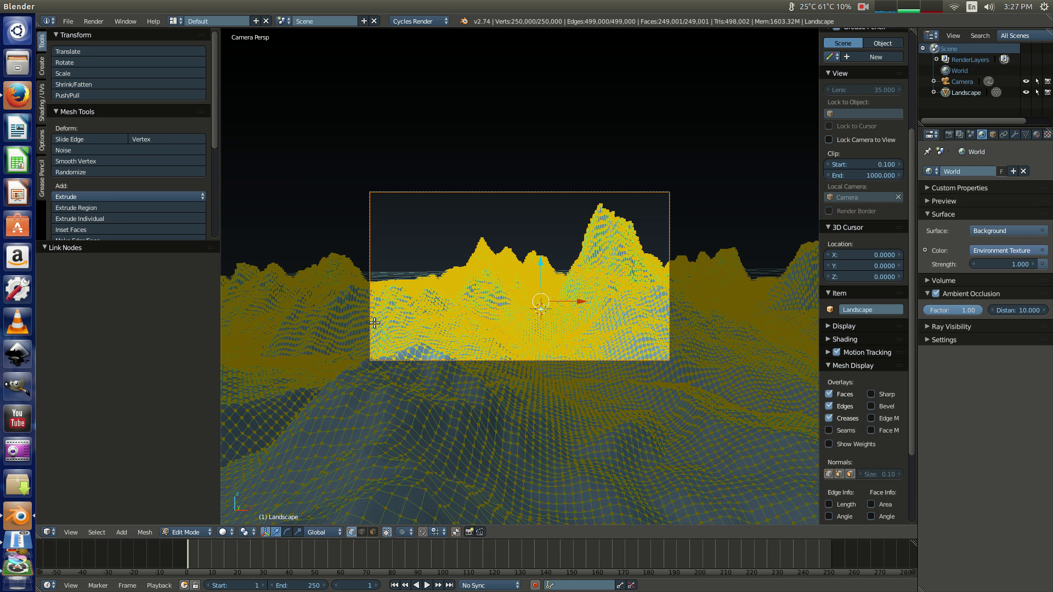
key("F12")
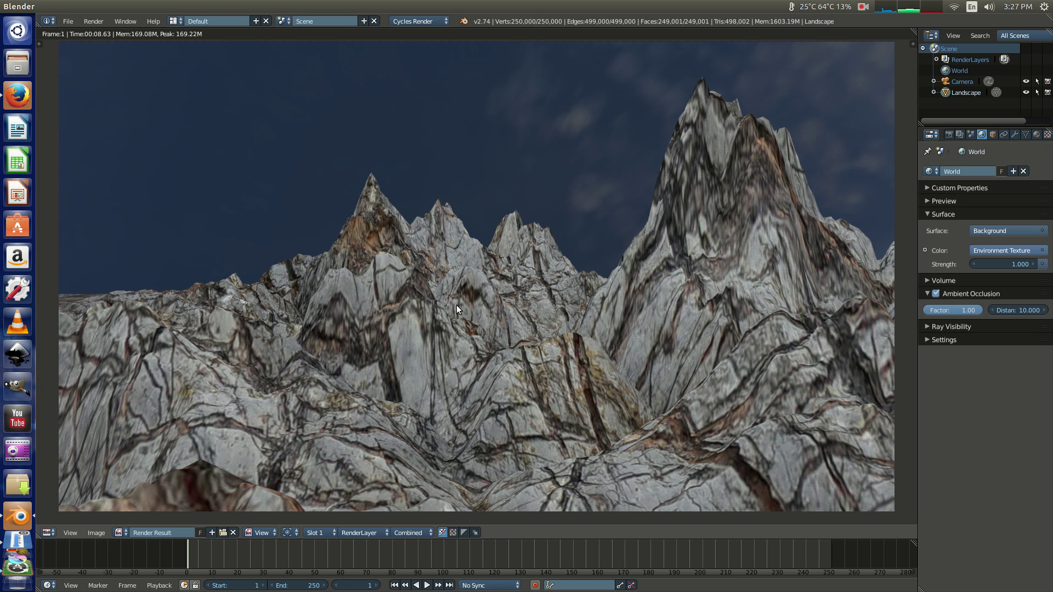
key("Escape")
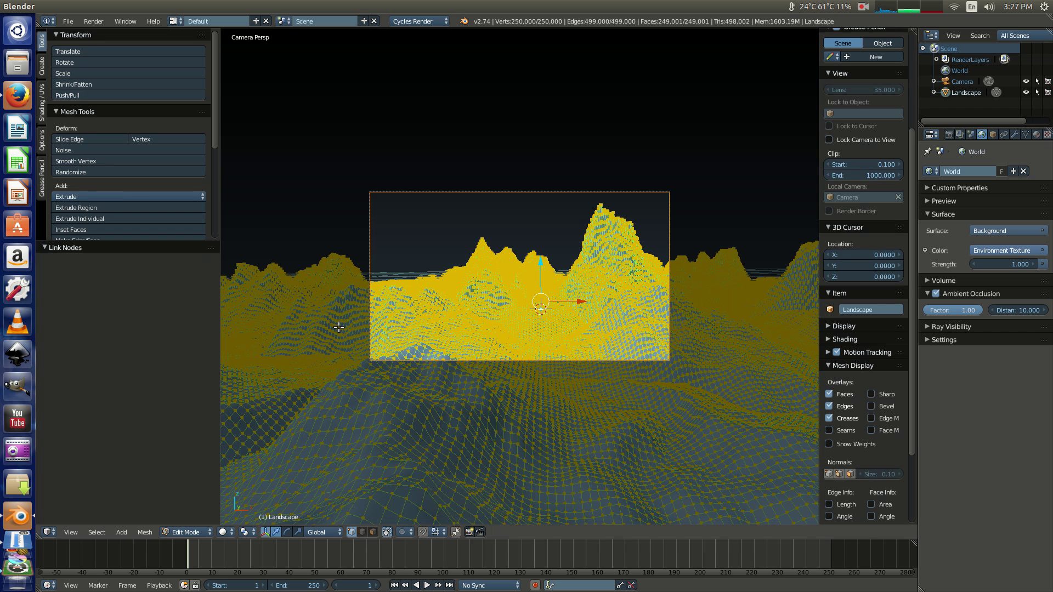
left_click(173, 21)
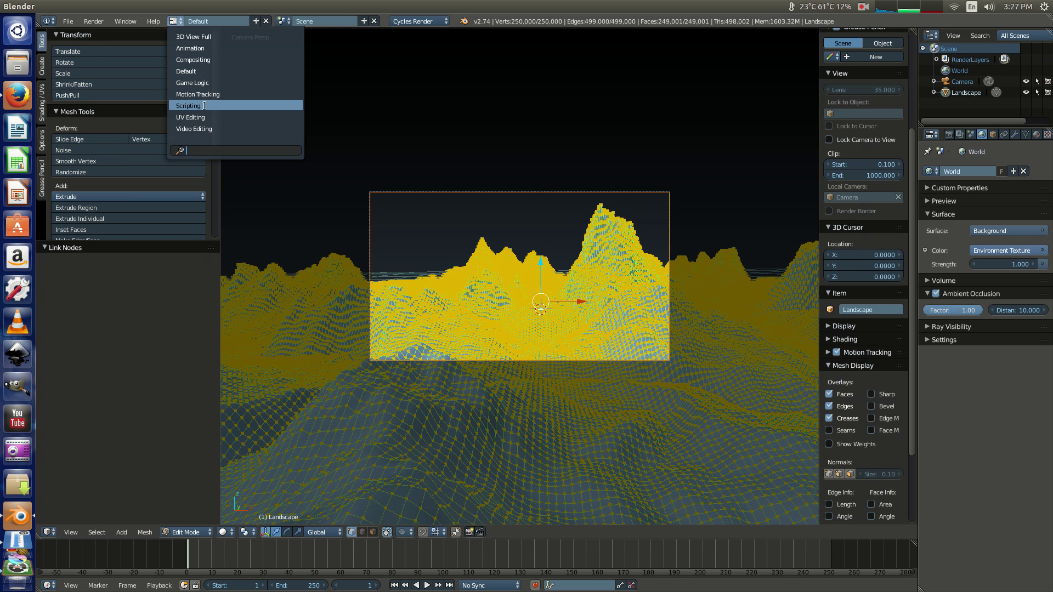
Show the World shader nodes, including the Mapping and Texture Coordinate nodes, with the World properties.
left_click(198, 61)
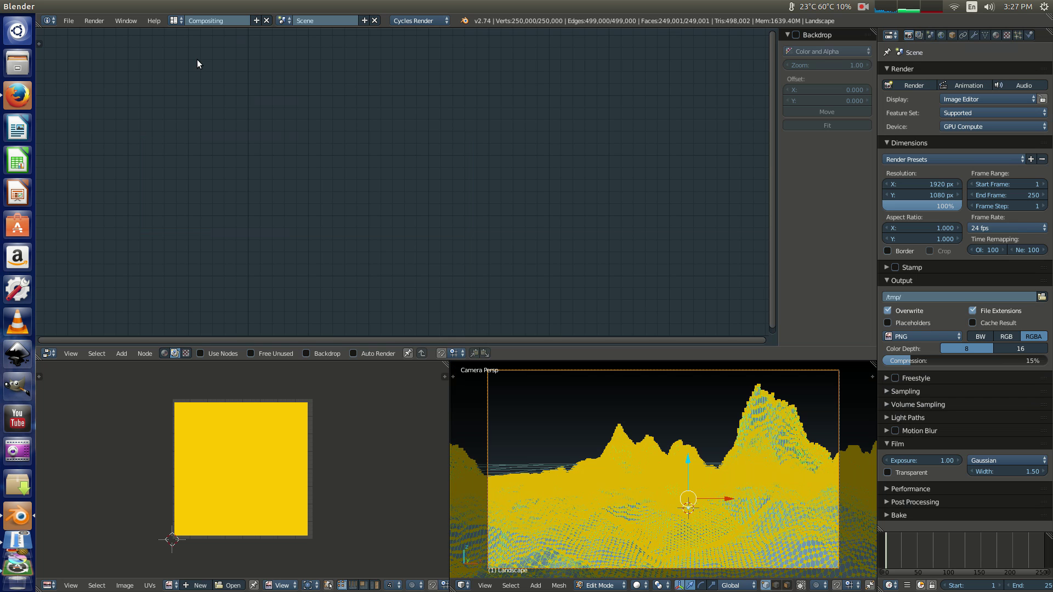
left_click(164, 353)
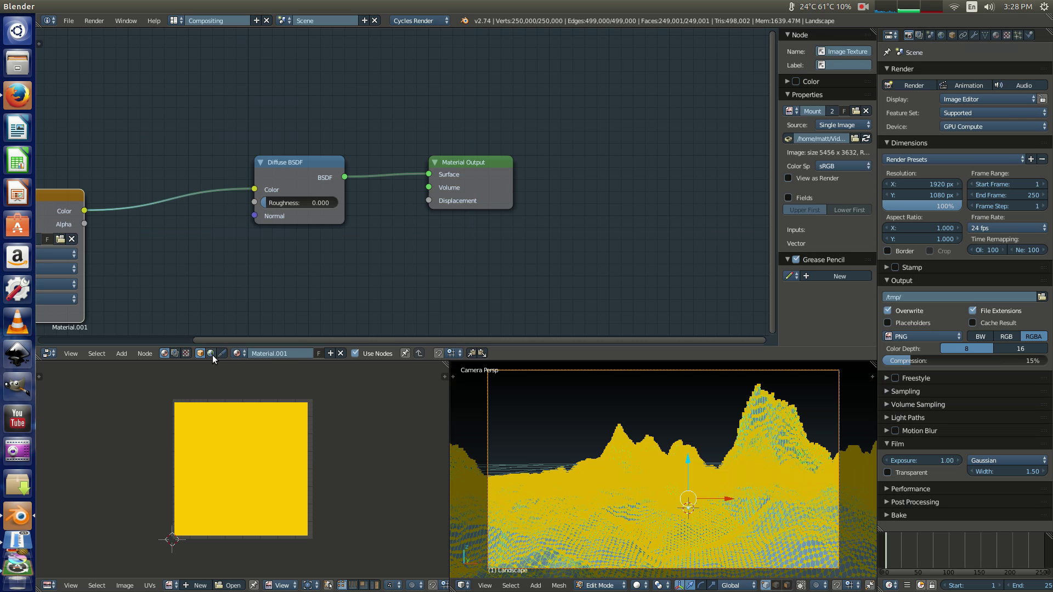
left_click(211, 353)
middle_click_drag(291, 261, 389, 223)
scroll(390, 223, "down", 1)
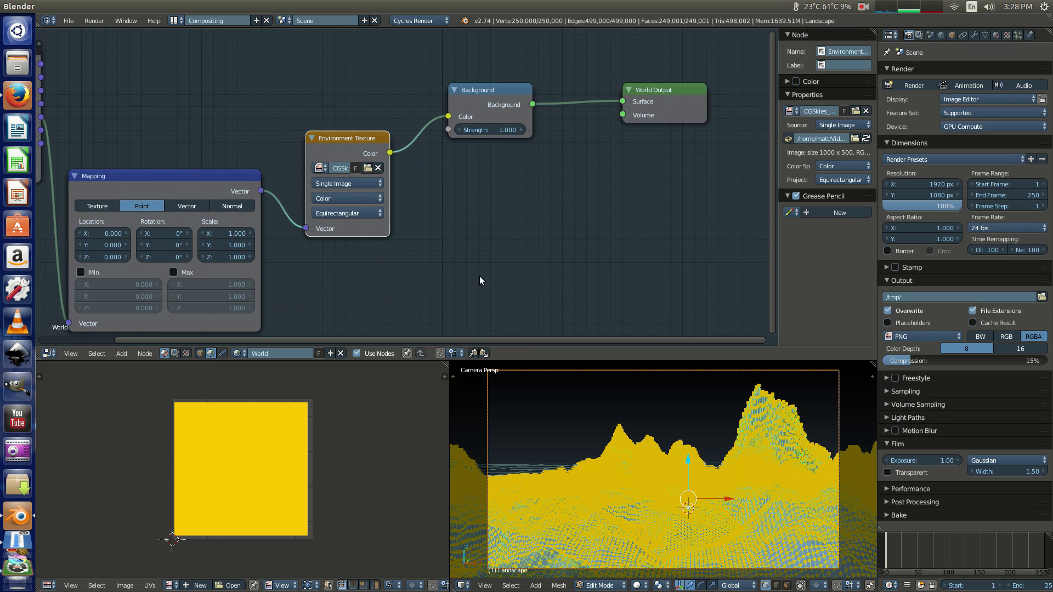
middle_click_drag(479, 275, 446, 268)
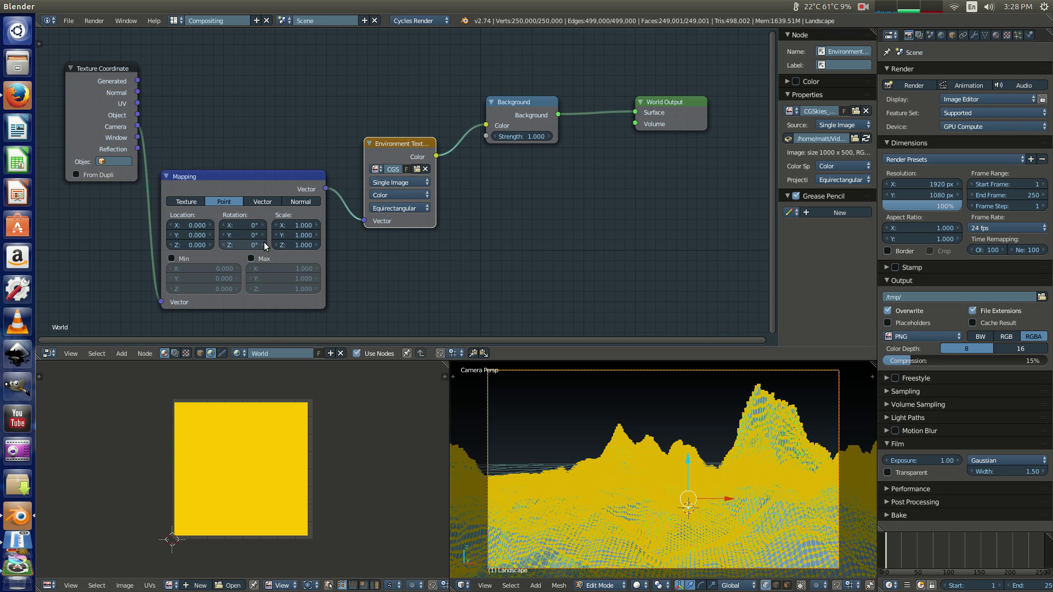
left_click(942, 35)
Show the world preview and drag the Mapping node's X and Z rotation to move the sunset.
left_click(929, 100)
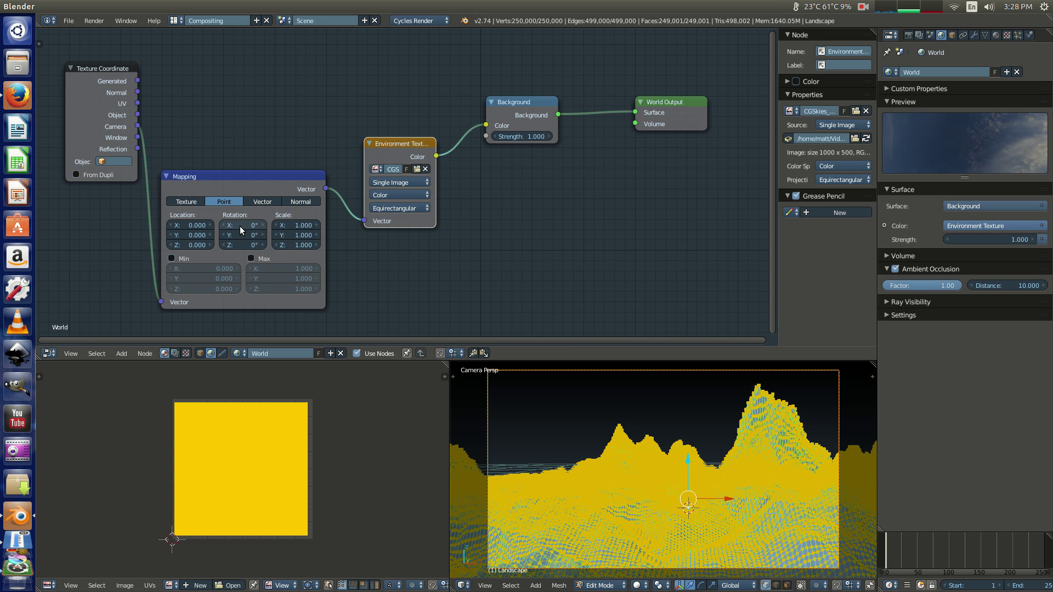
mouse_move(240, 226)
left_mouse_down()
mouse_move(263, 226)
mouse_move(230, 228)
left_mouse_up()
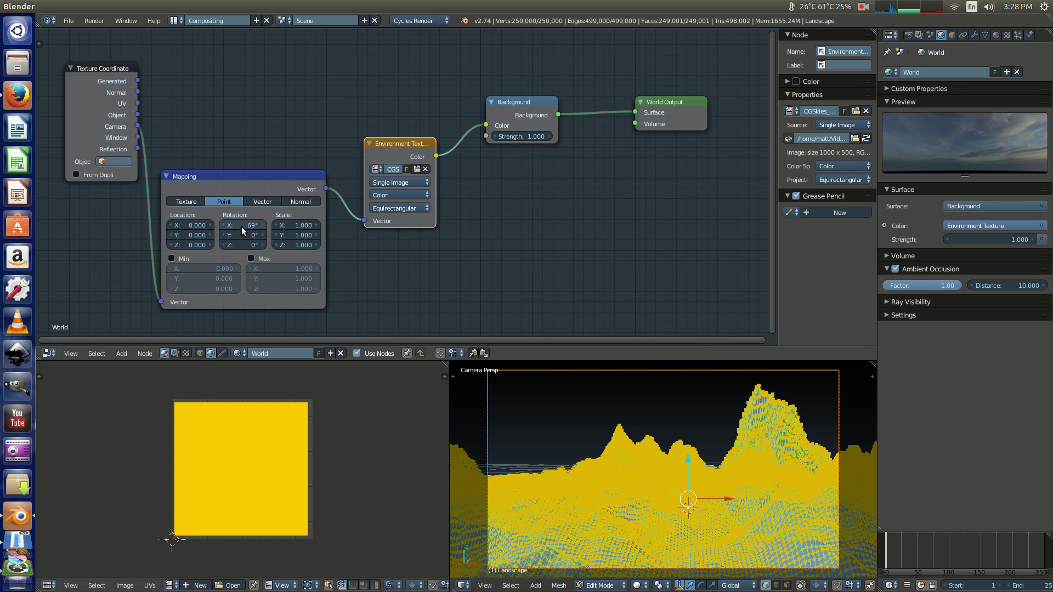
left_click_drag(241, 226, 233, 226)
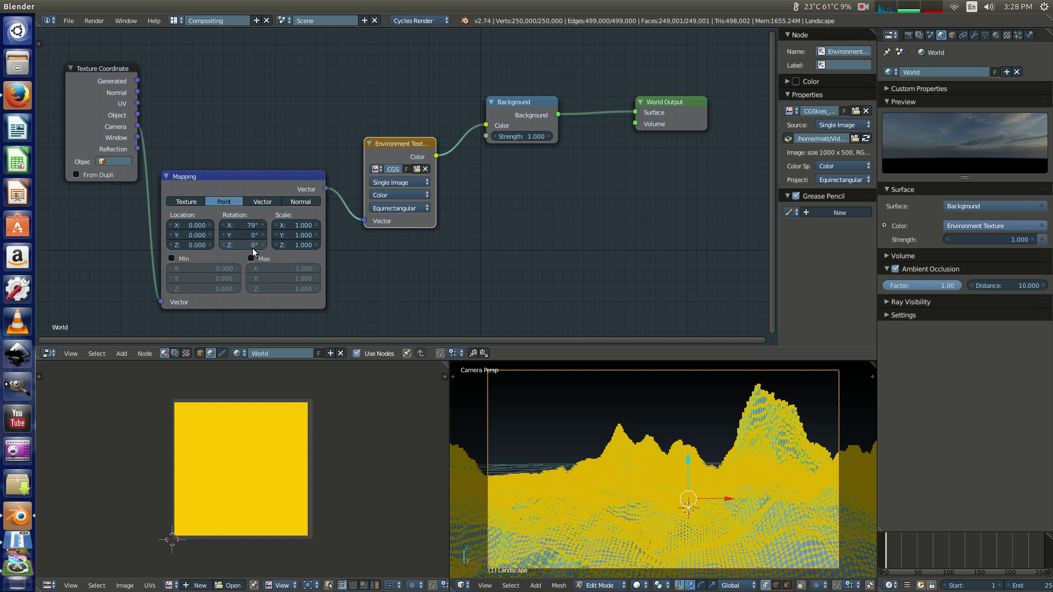
left_click_drag(244, 245, 231, 245)
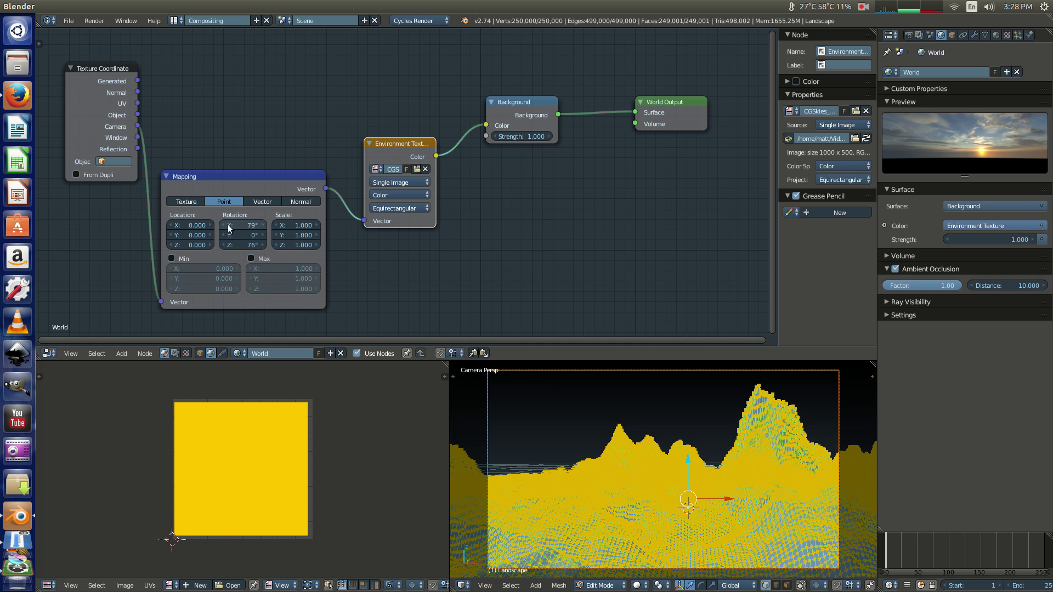
mouse_move(229, 227)
left_mouse_down()
mouse_move(257, 225)
mouse_move(238, 224)
left_mouse_up()
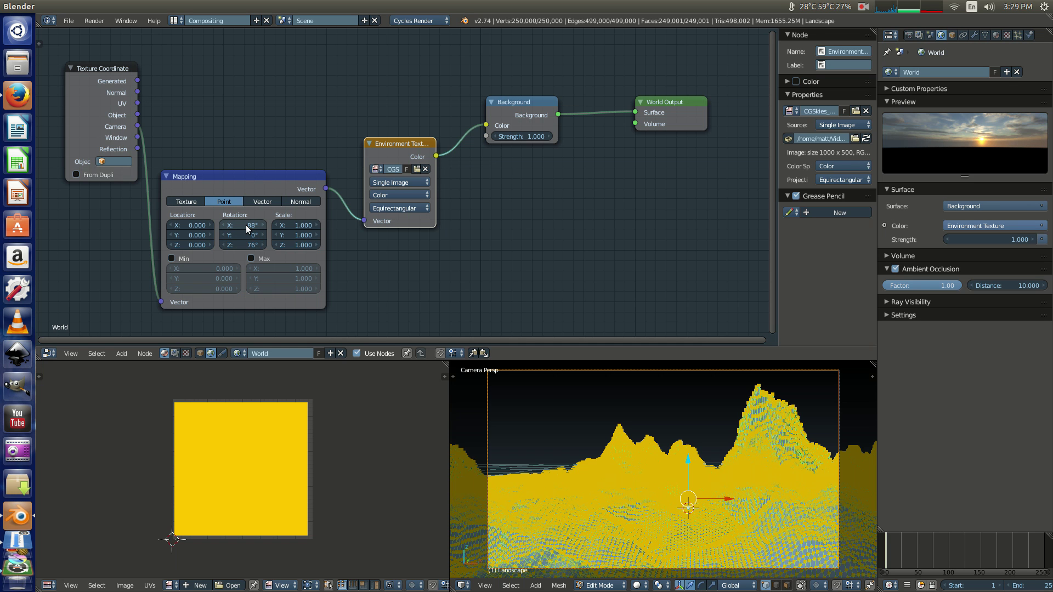
Type the sky's X rotation, trying 76° and 80° before settling on 85°.
left_click(245, 225)
type("76")
key("Return")
left_click(256, 225)
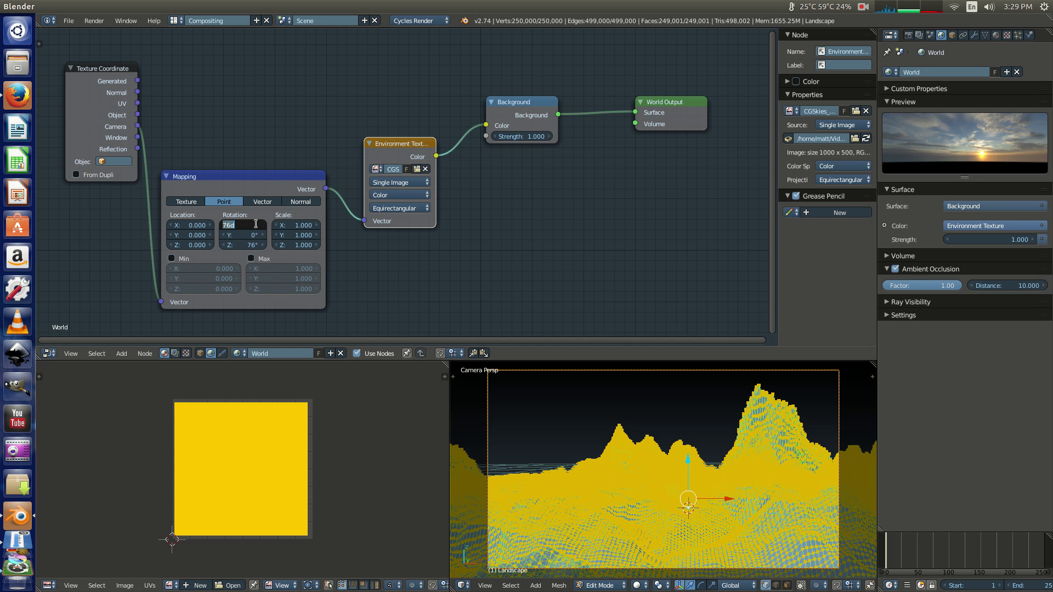
type("80")
key("Return")
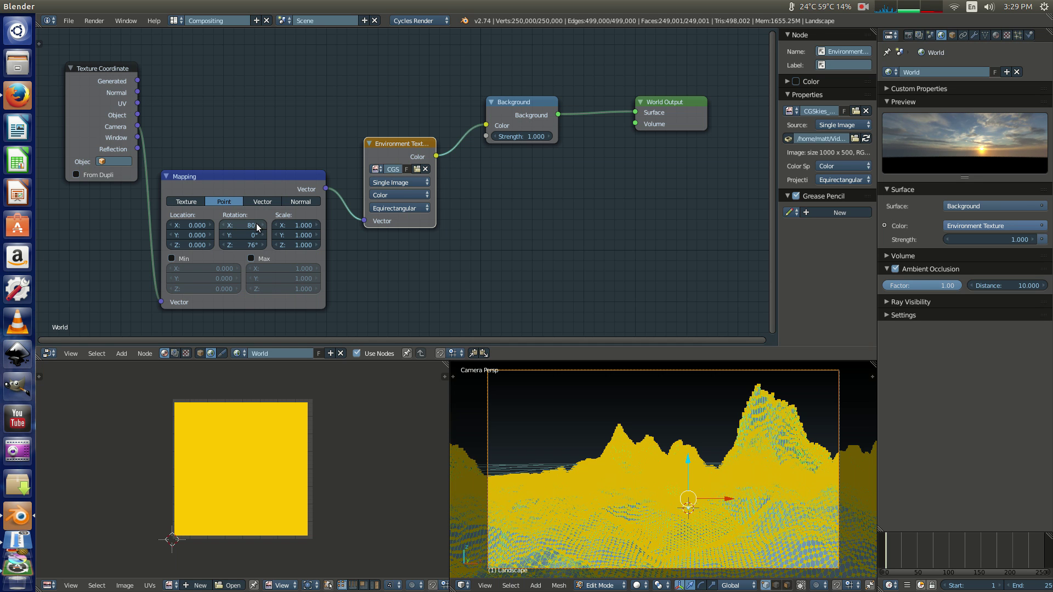
left_click(236, 226)
type("85")
key("Return")
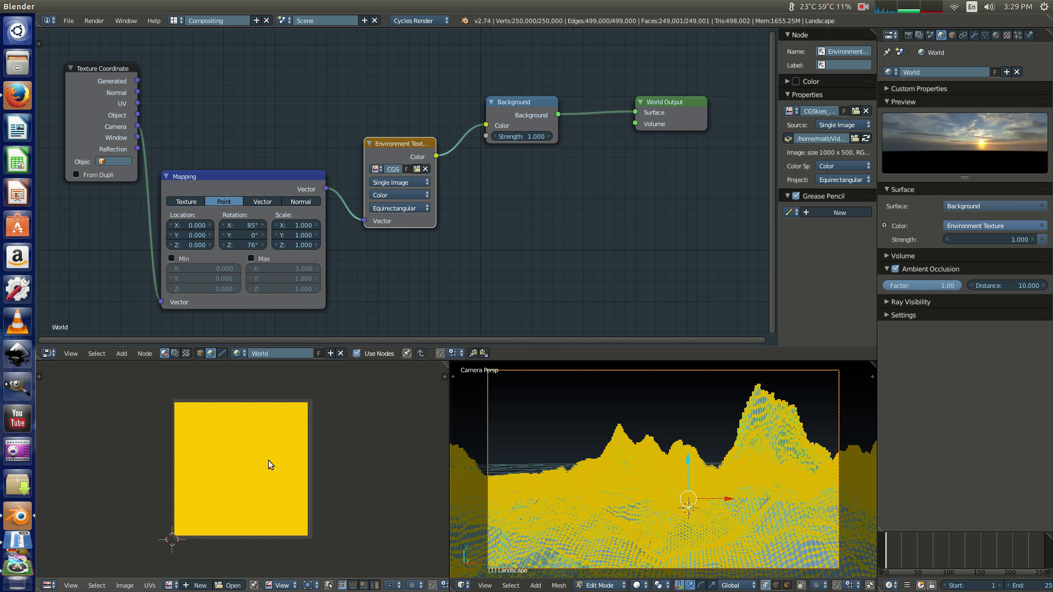
Render, step the Mapping Z rotation down to 74° then up to 82°, and render again.
key("F12")
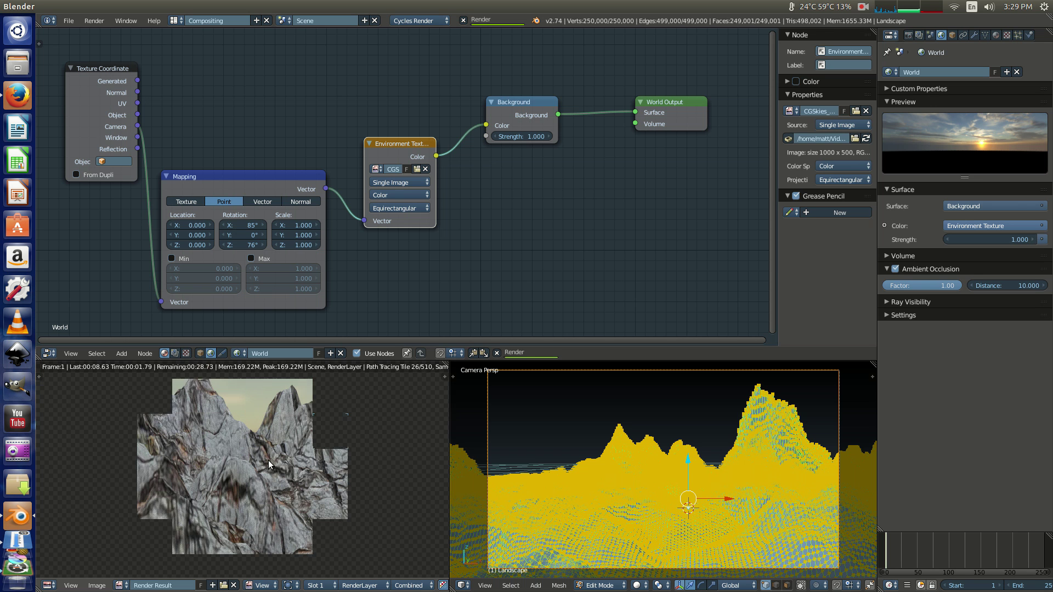
scroll(268, 464, "down", 5)
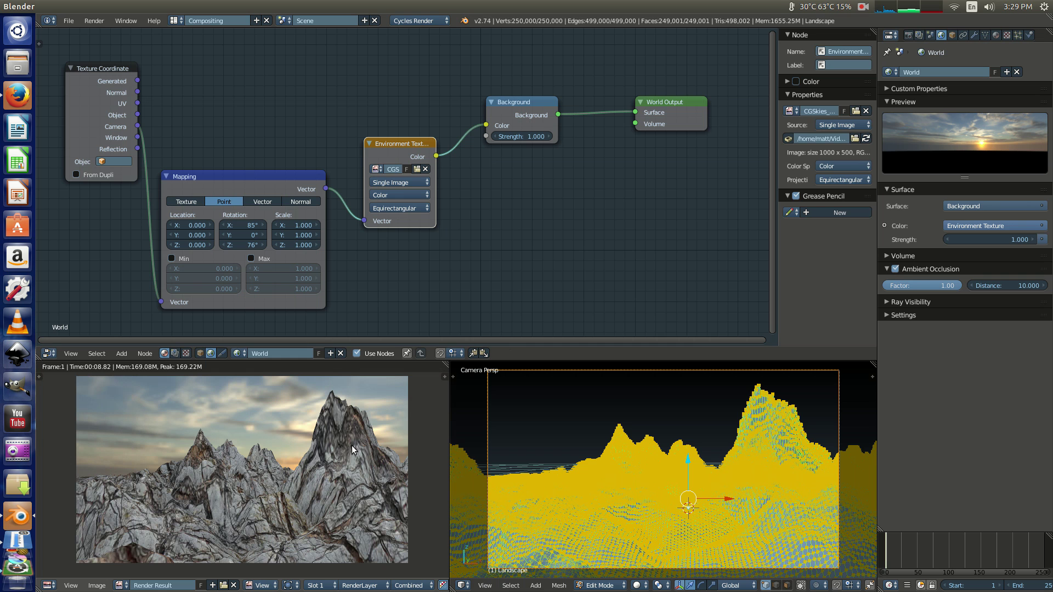
left_click(226, 244)
left_click(226, 245)
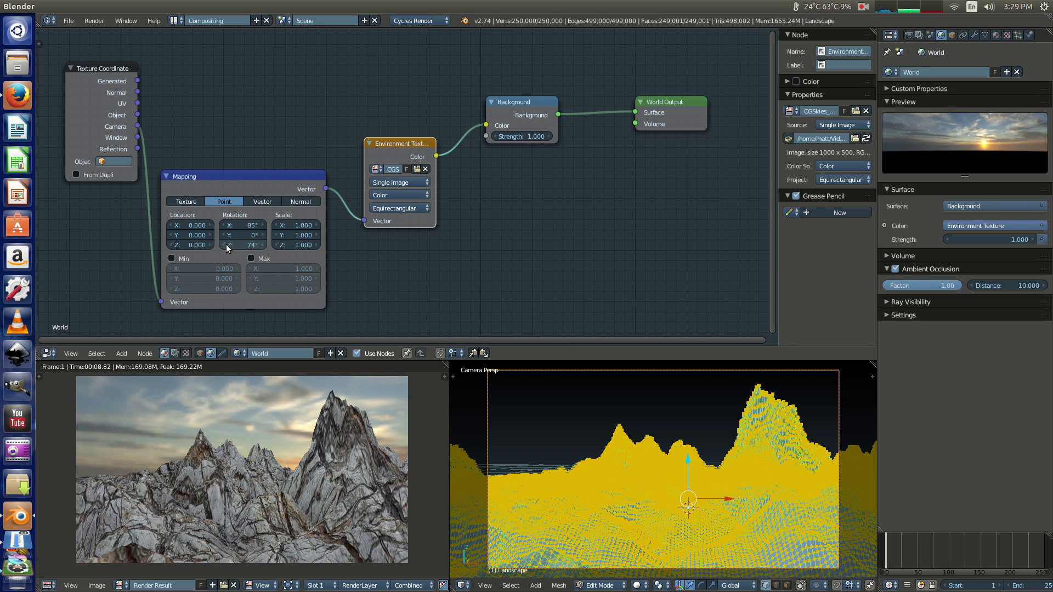
left_click(263, 245)
left_click(263, 244)
left_click(264, 244)
left_click(263, 245)
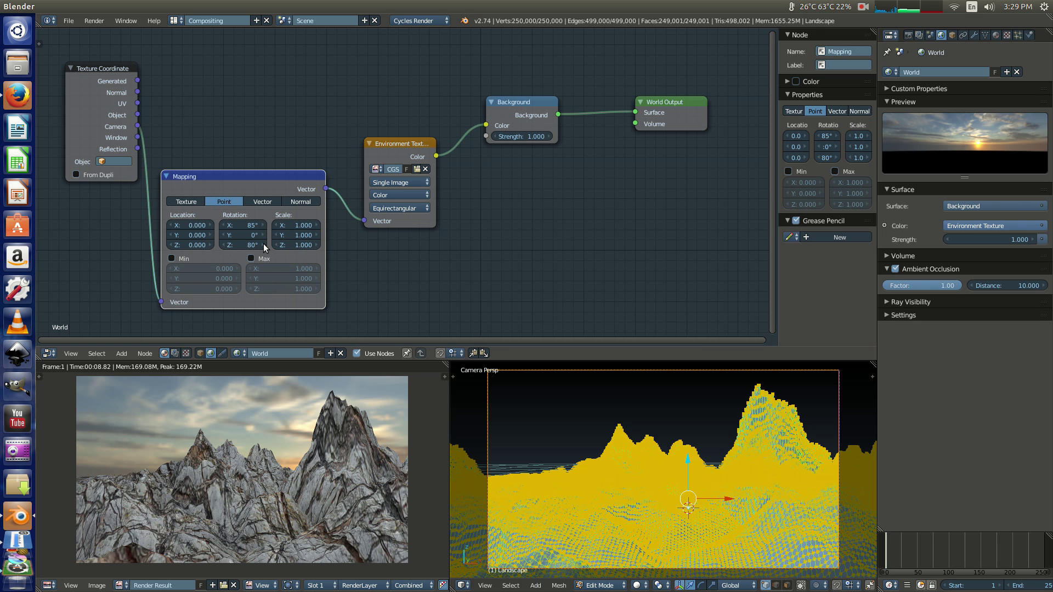
left_click(263, 245)
left_click(264, 245)
left_click(264, 244)
left_click(264, 244)
key("F12")
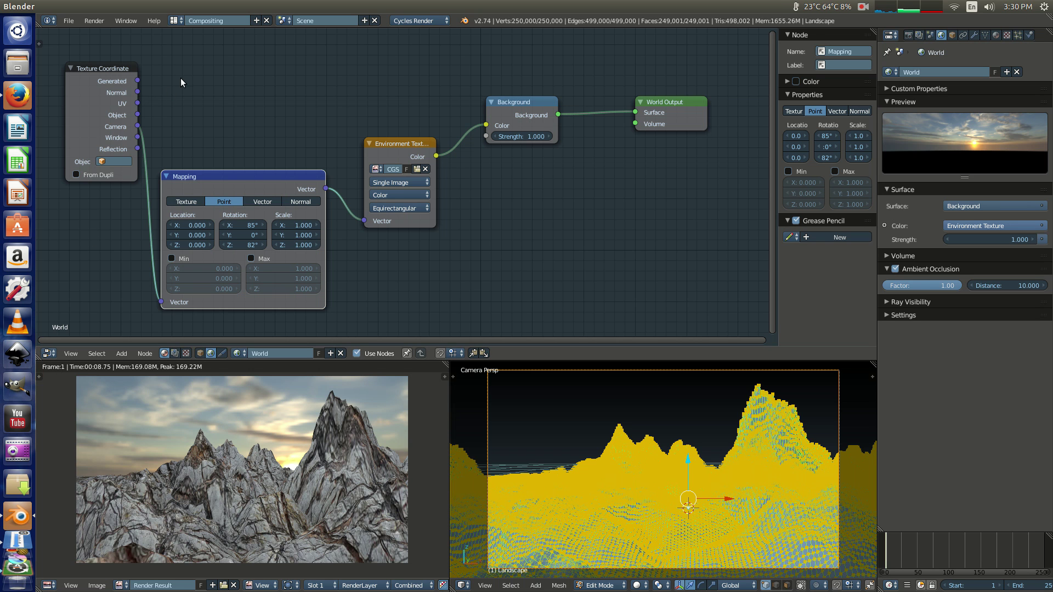
Return to the Default layout in Object Mode with the camera selected and its settings shown.
left_click(182, 20)
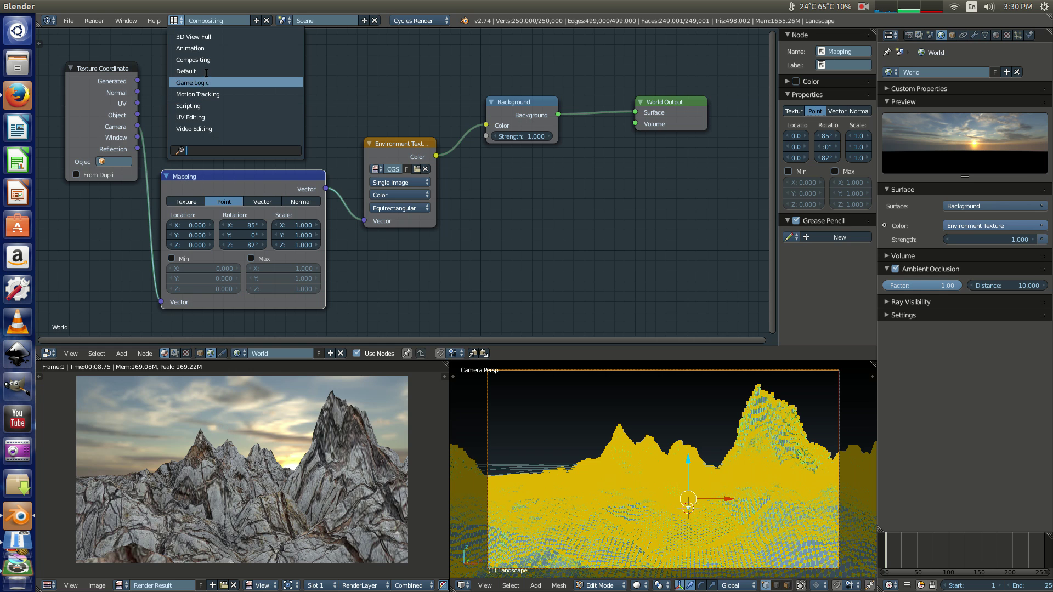
left_click(207, 71)
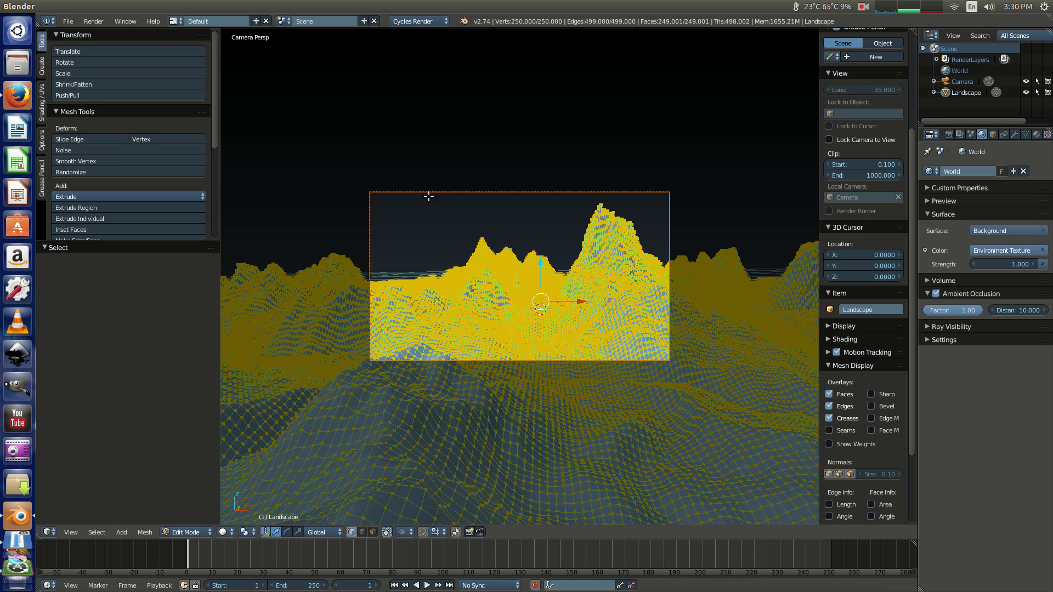
key("Tab")
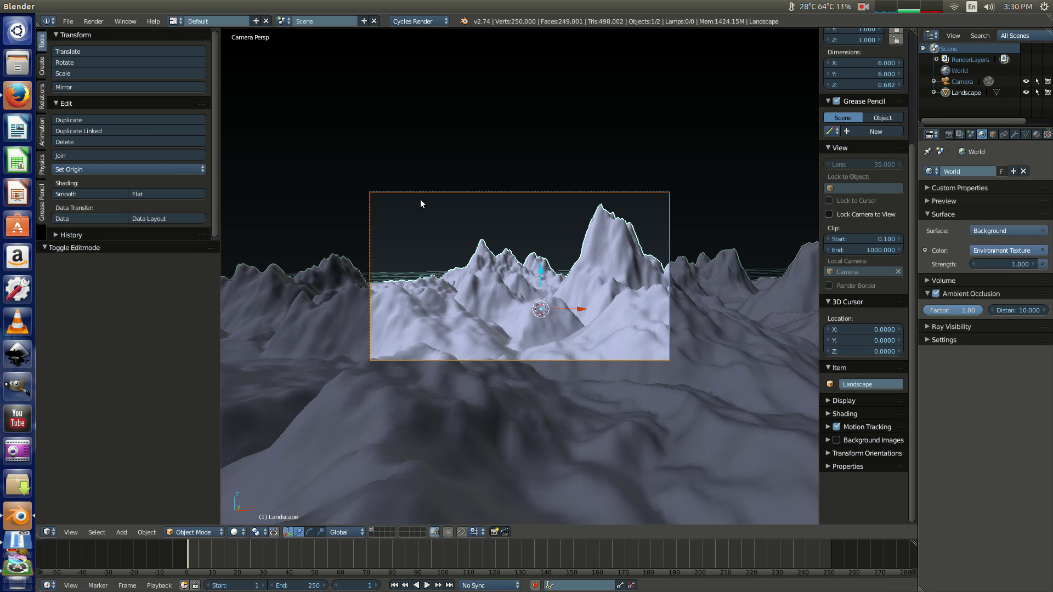
right_click(415, 191)
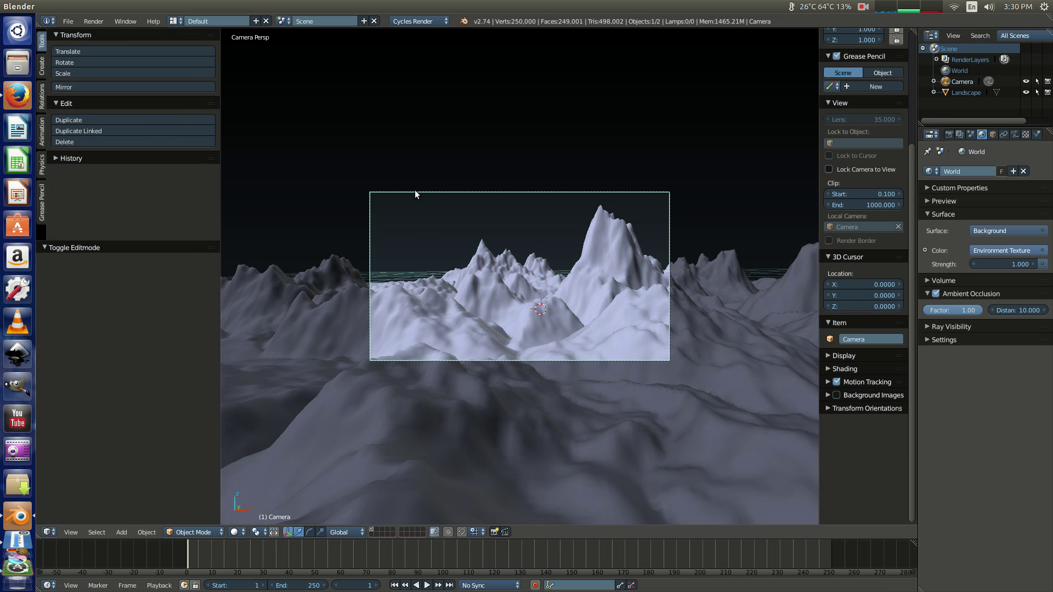
left_click(1015, 134)
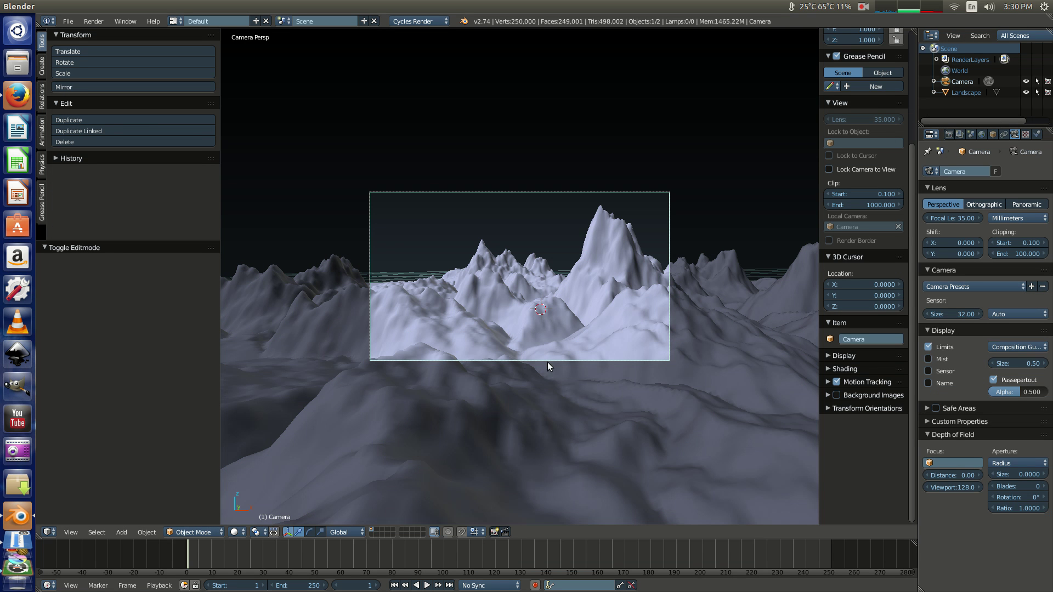
Adjust the camera's focus distance from 2.79 down to 1.95 while viewing the whole scene.
key("KP_0")
middle_click_drag(560, 370, 650, 372)
left_click_drag(942, 475, 956, 475)
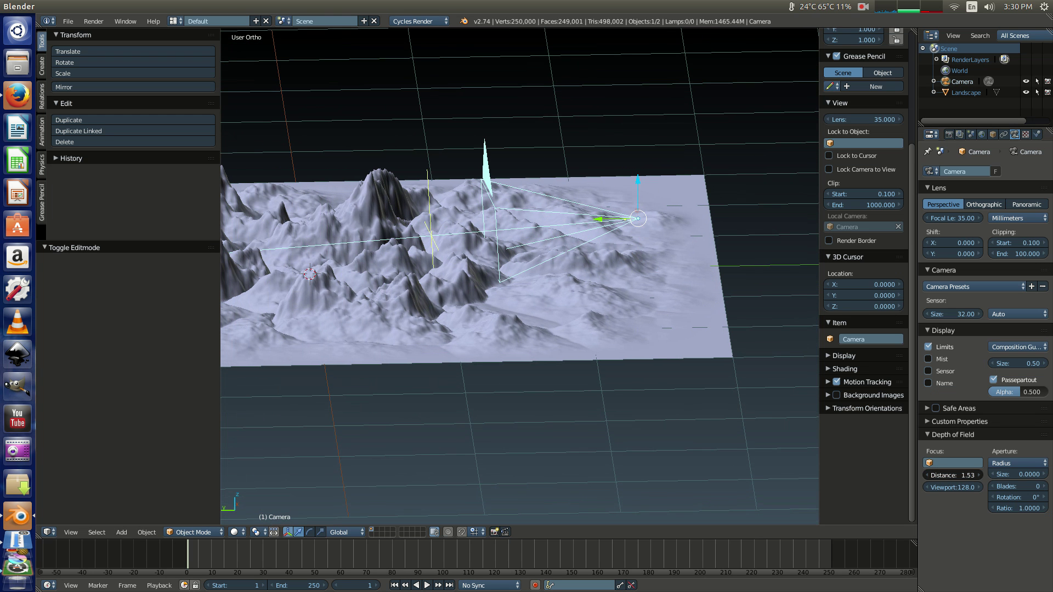
middle_click_drag(513, 407, 612, 273)
key("KP_0")
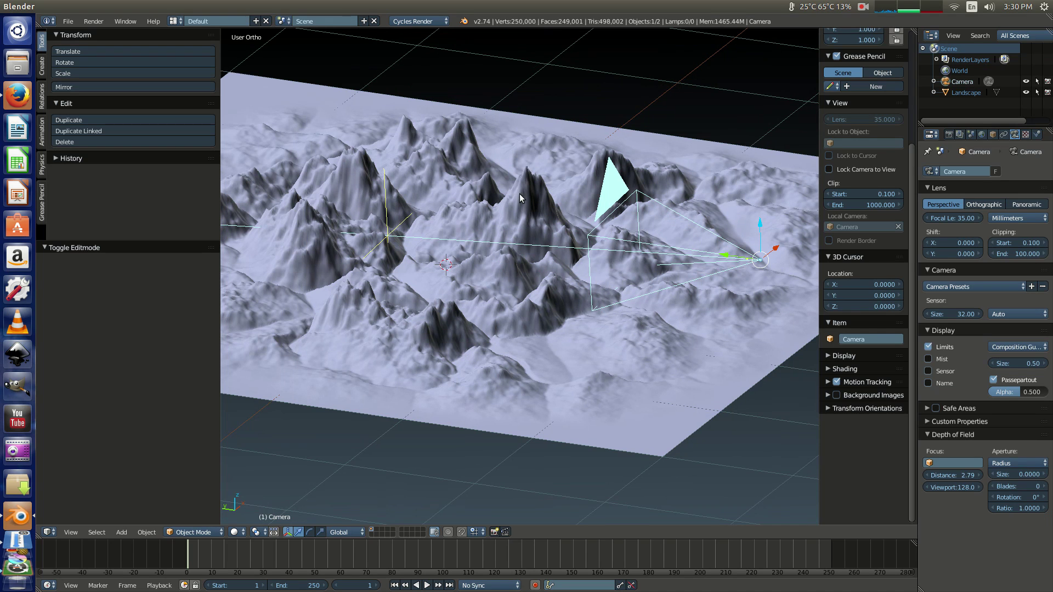
left_click_drag(943, 475, 902, 475)
middle_click_drag(620, 368, 522, 344)
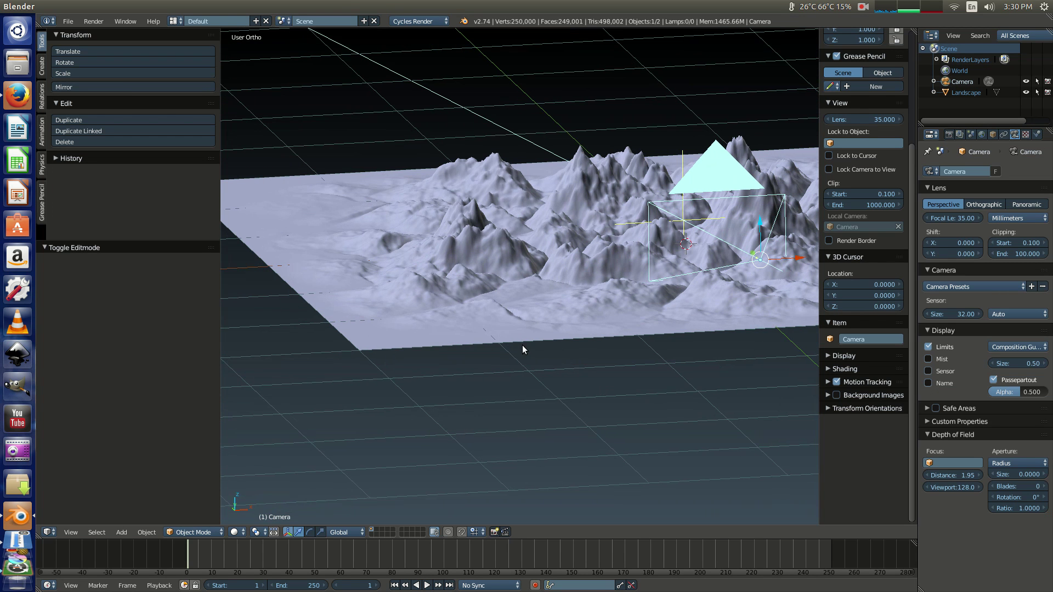
Set the camera aperture radius to 0.005 and the blade count to 6.
left_click(1018, 475)
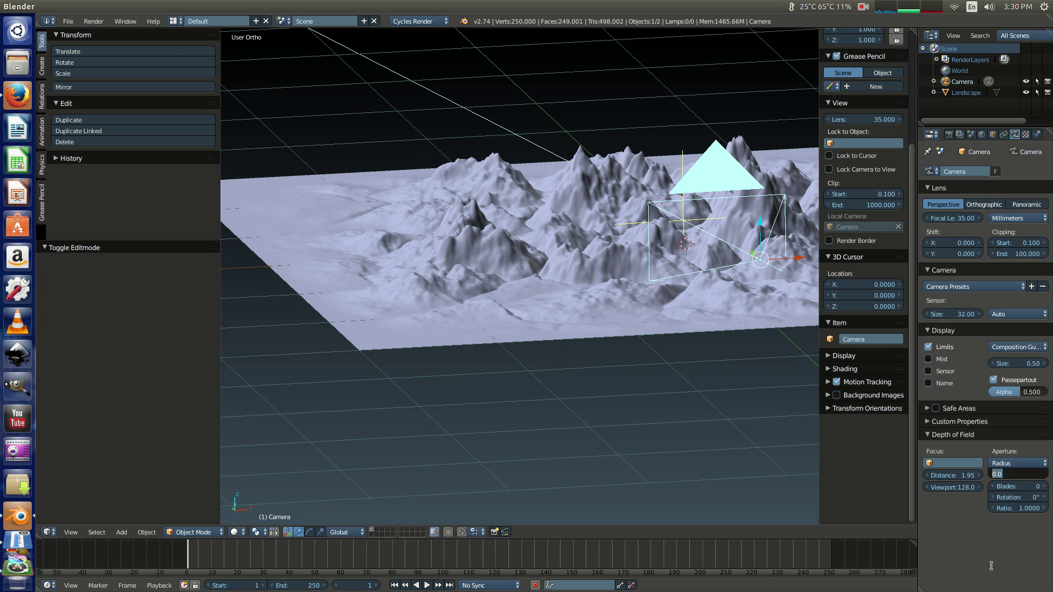
key("BackSpace")
type(".005")
key("Return")
left_click(1005, 485)
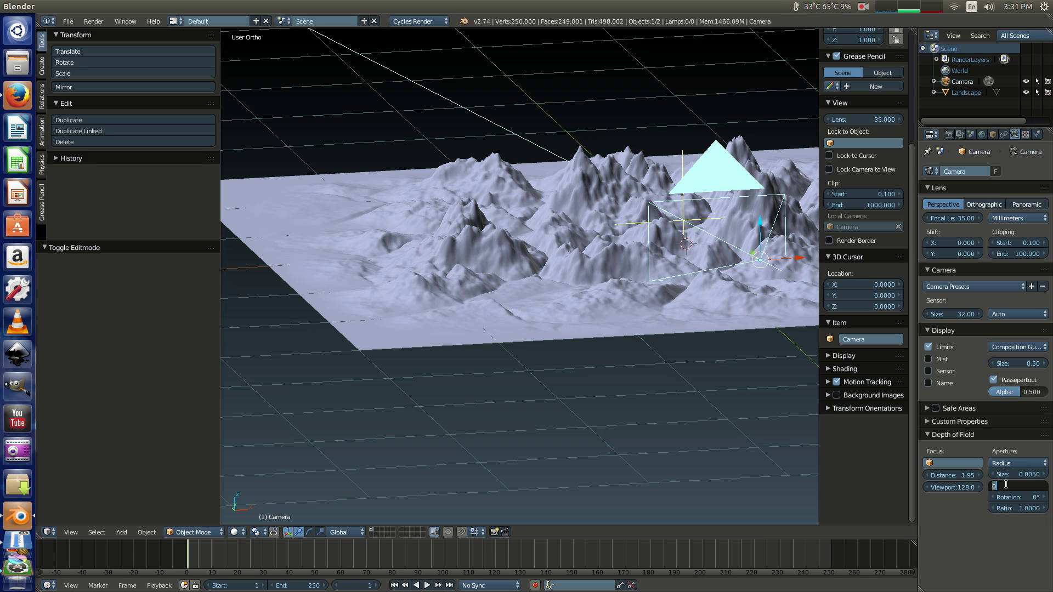
type("6")
key("Return")
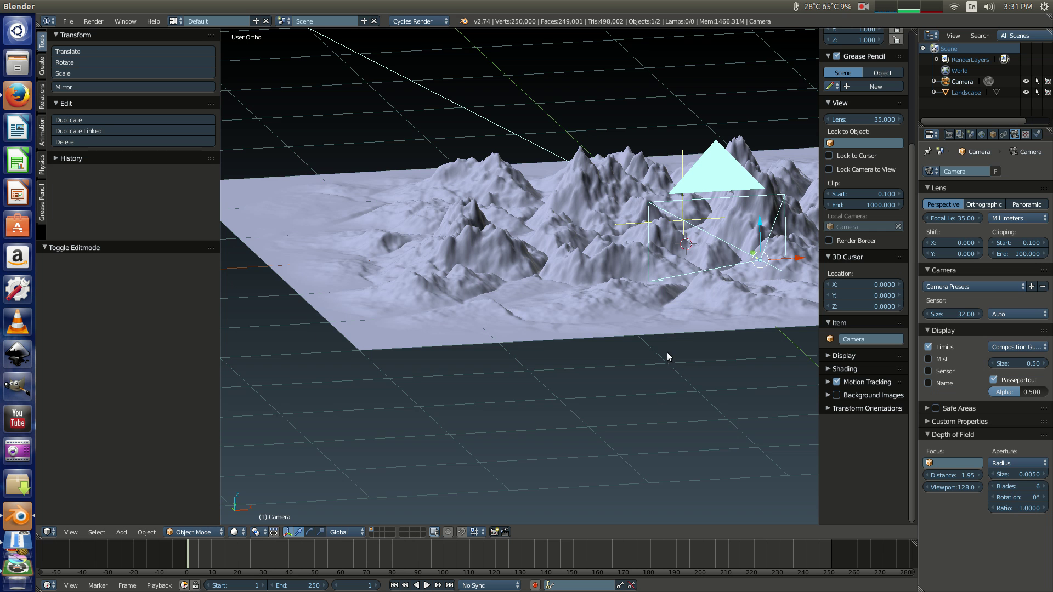
middle_click_drag(667, 355, 594, 310)
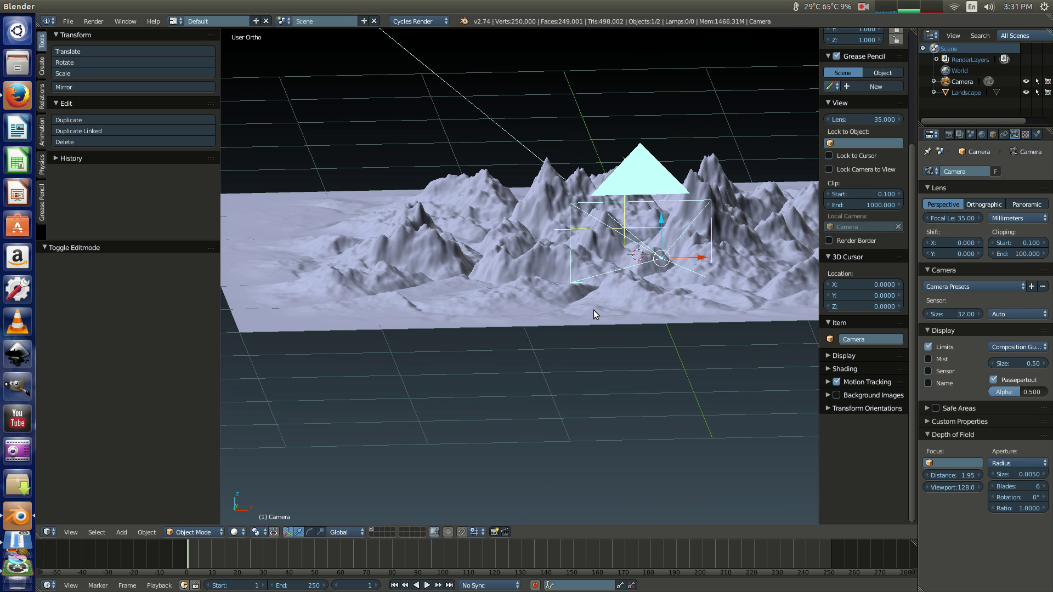
key("KP_5")
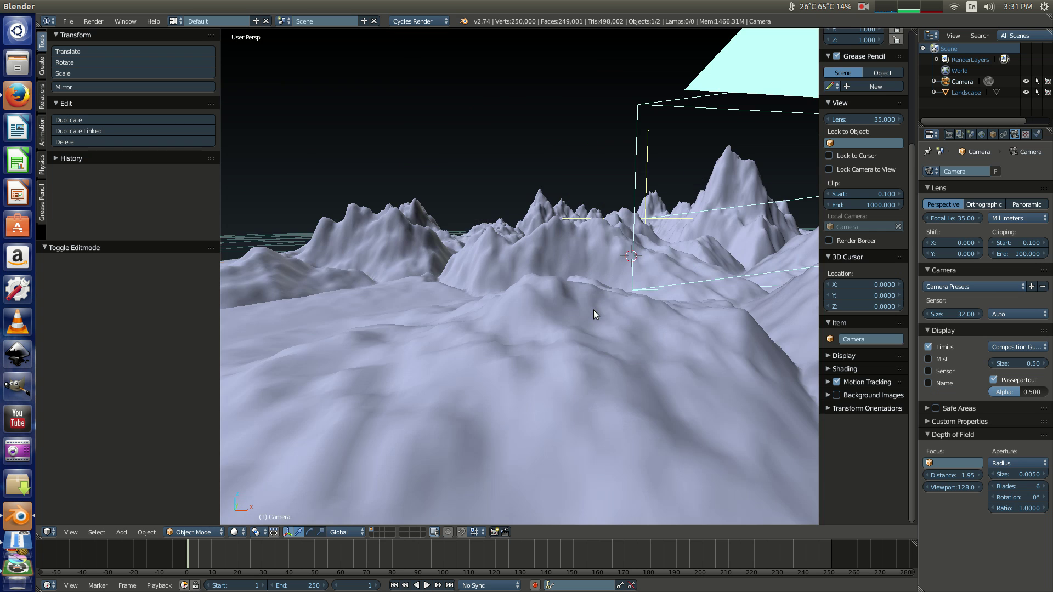
mouse_move(463, 294)
middle_mouse_down()
mouse_move(514, 304)
mouse_move(439, 282)
mouse_move(465, 277)
middle_mouse_up()
scroll(515, 303, "down", 5)
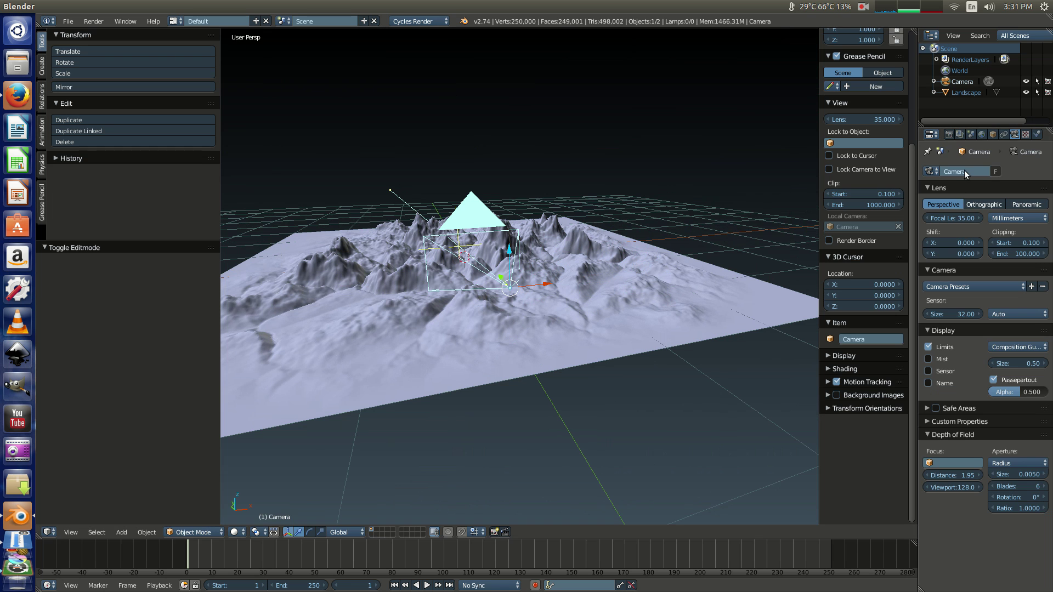
In World properties, correct the ambient occlusion factor from a mistyped 5 to 0.5.
left_click(981, 134)
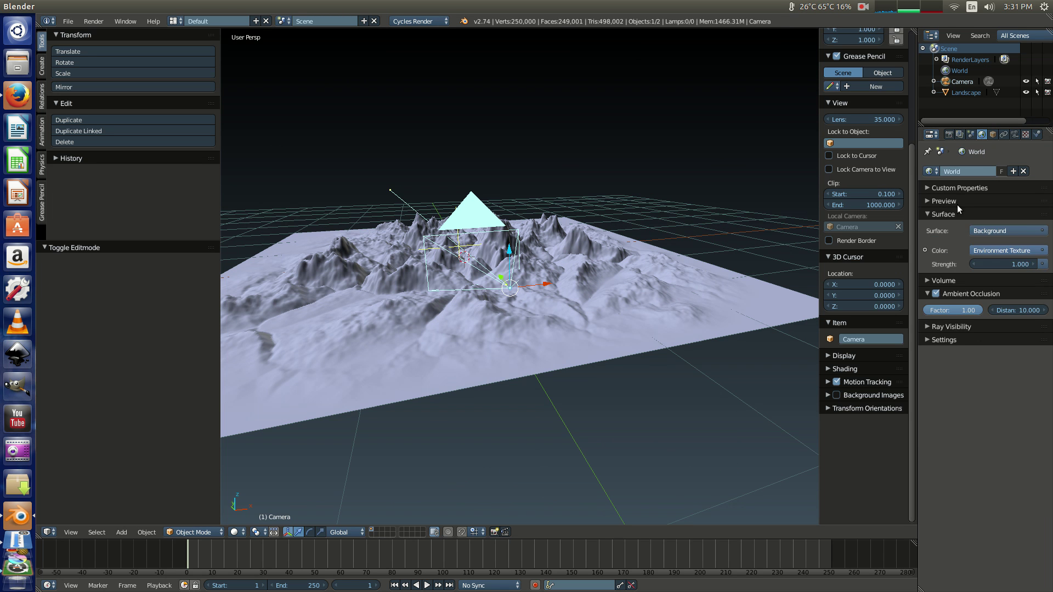
left_click(939, 200)
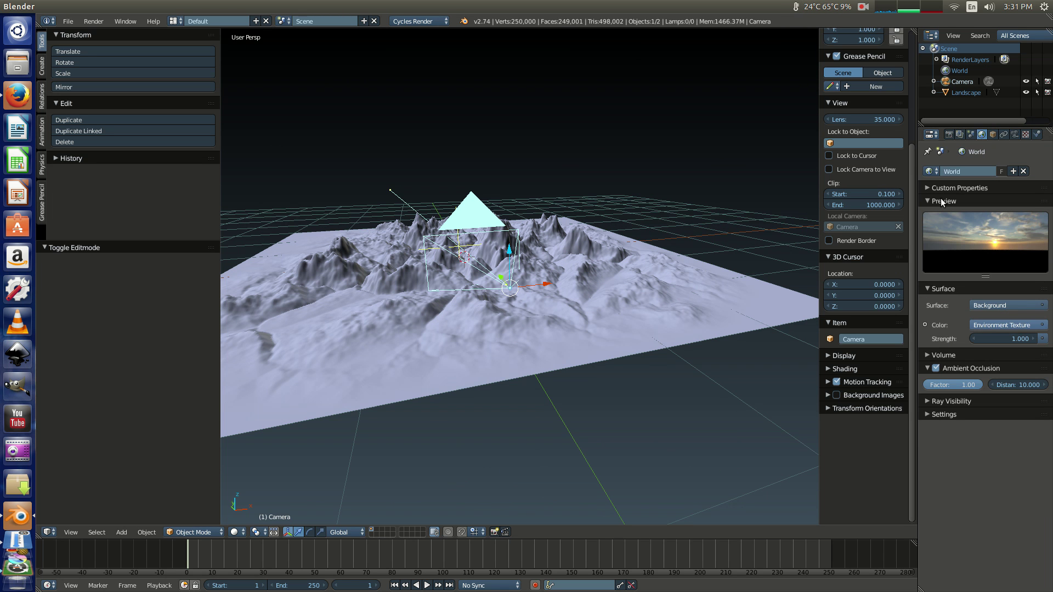
left_click(956, 387)
type("5")
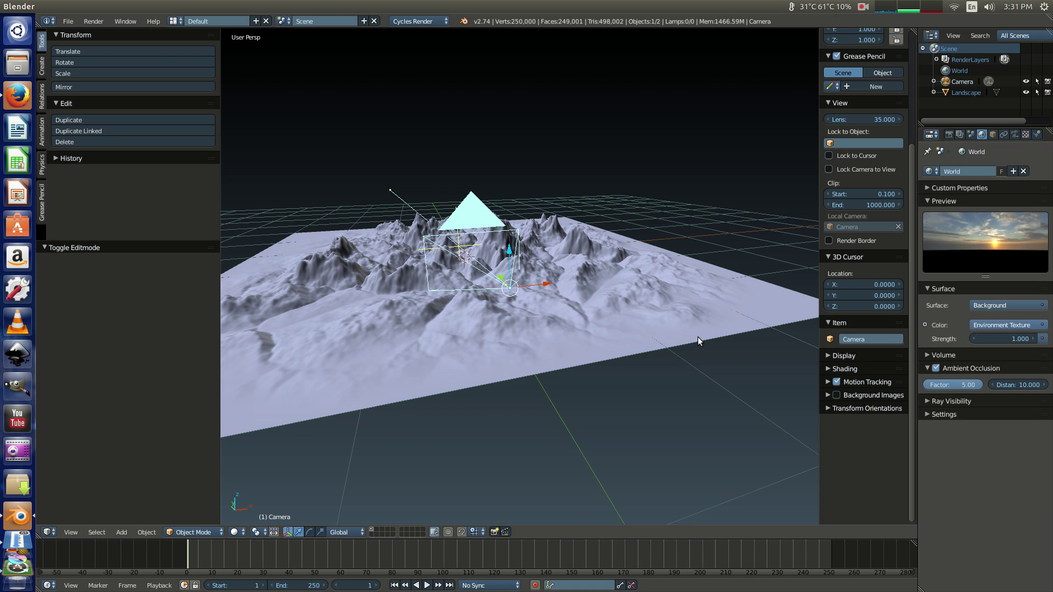
middle_click_drag(499, 319, 455, 317)
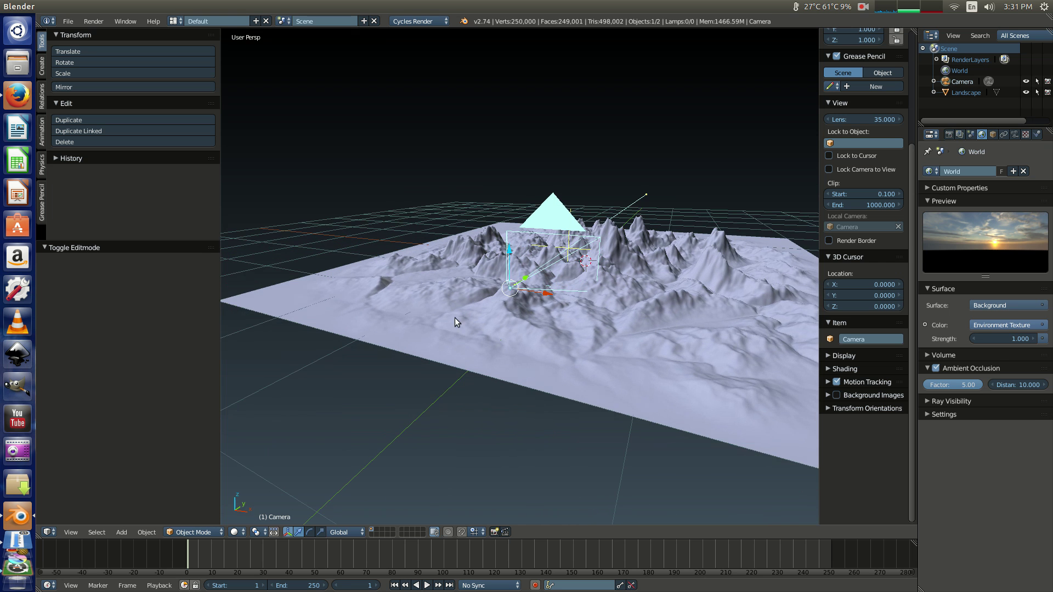
middle_click_drag(583, 300, 540, 315)
middle_click_drag(621, 297, 688, 214)
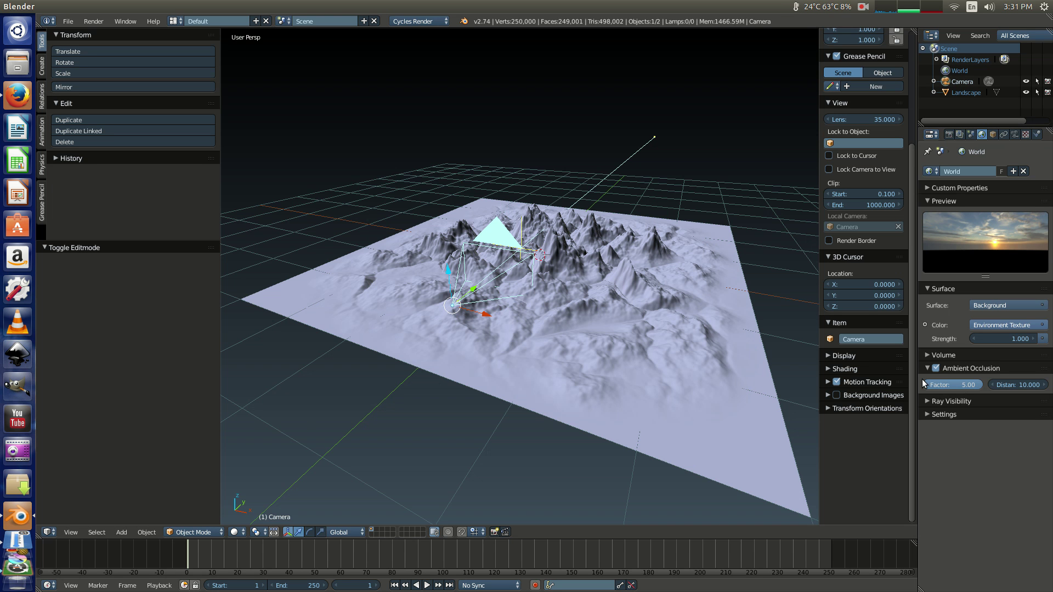
left_click(963, 386)
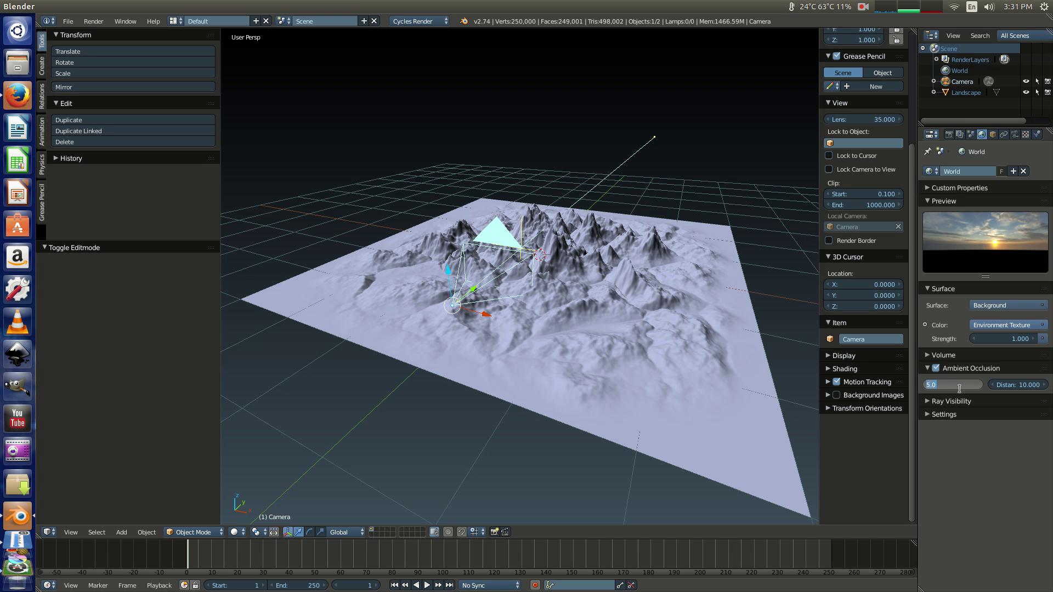
type("0.5")
key("Return")
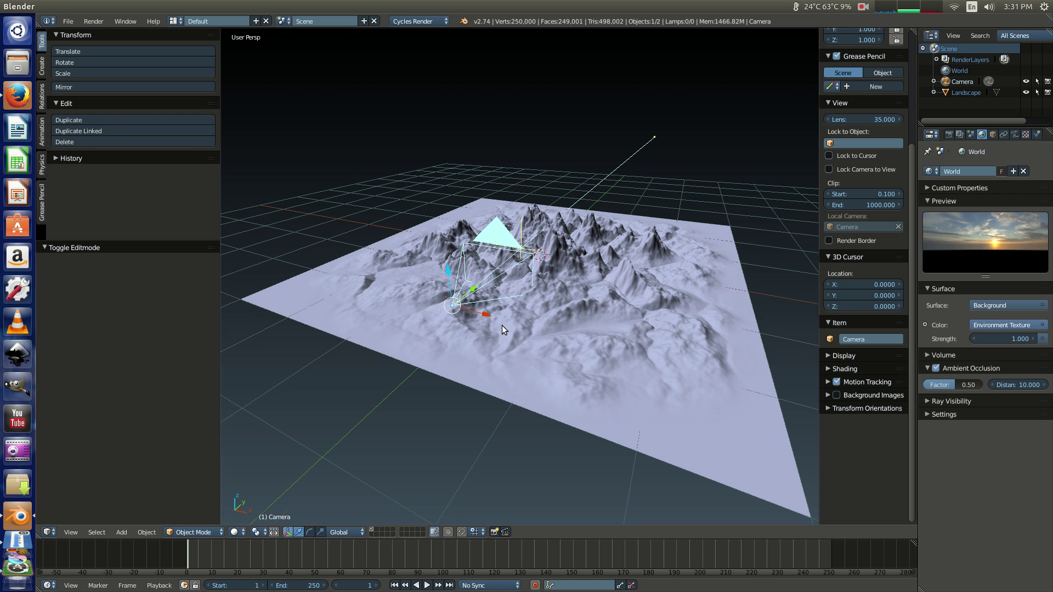
middle_click_drag(504, 326, 557, 344)
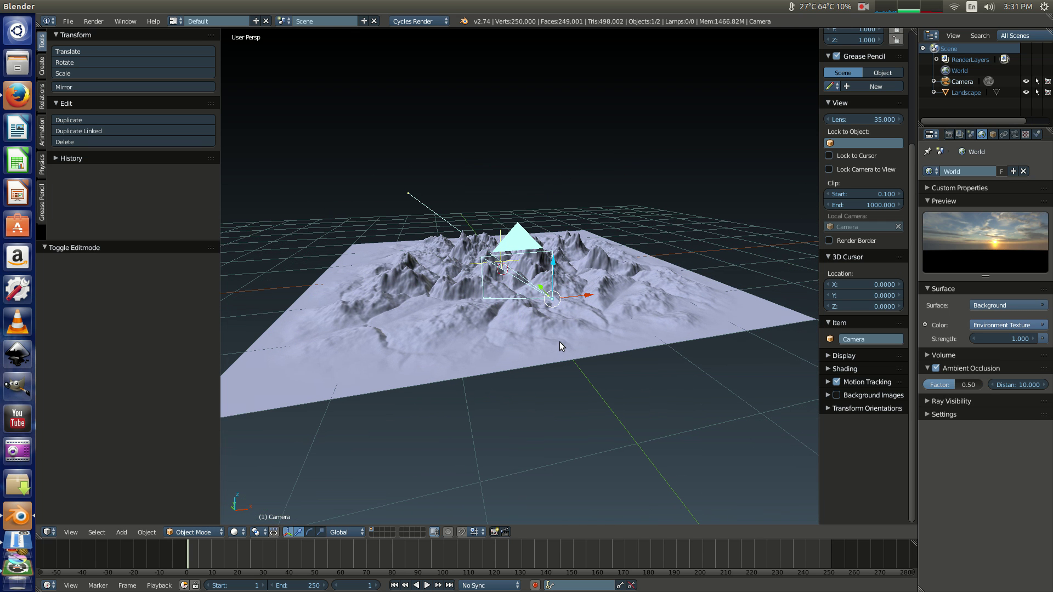
Render the camera view with F12 and zoom in and out on the Render Result.
key("F12")
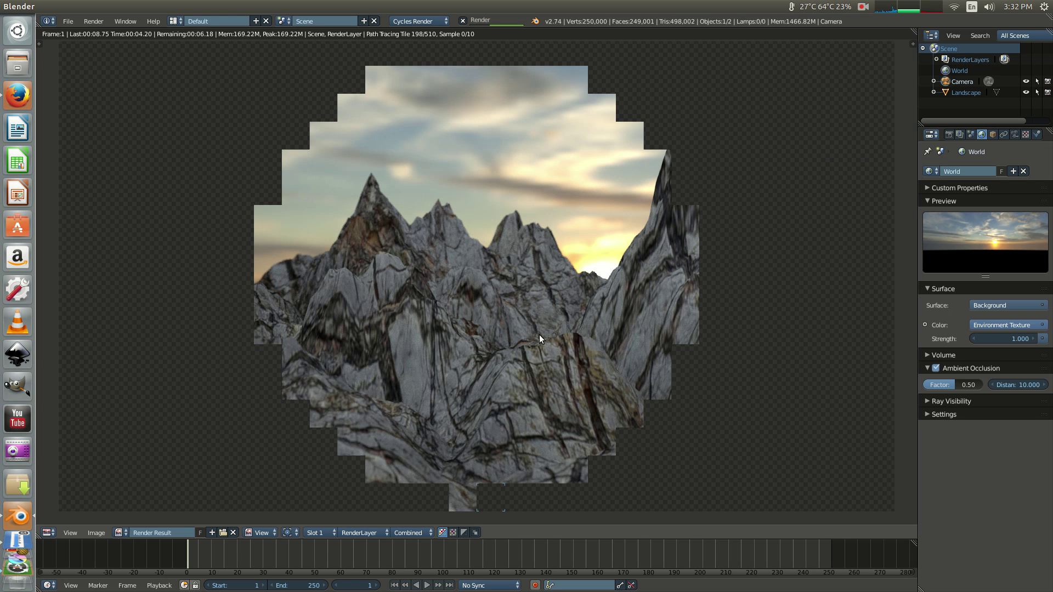
scroll(538, 334, "down", 2)
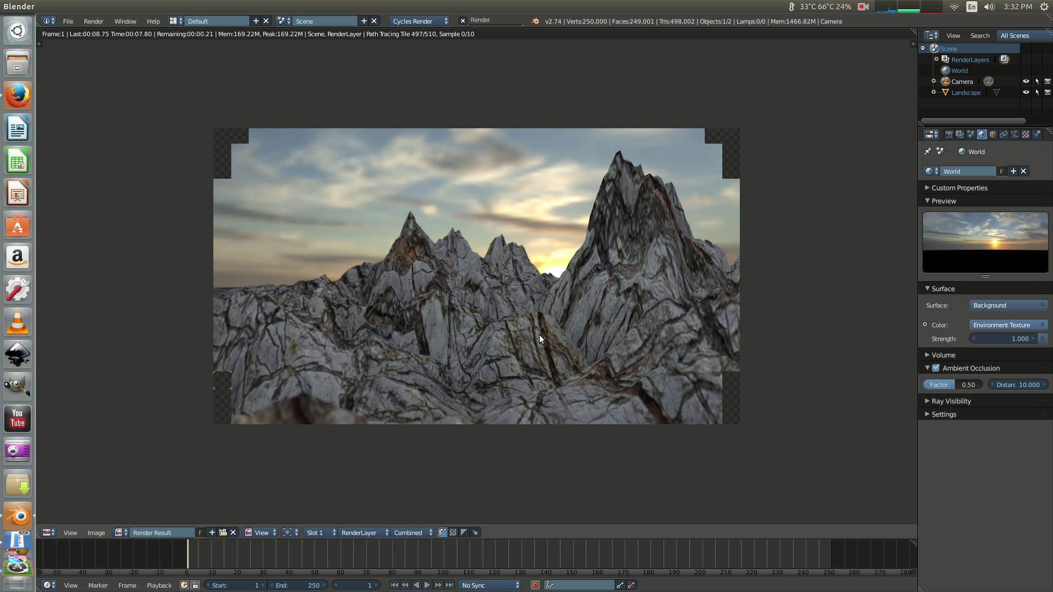
scroll(539, 335, "up", 1)
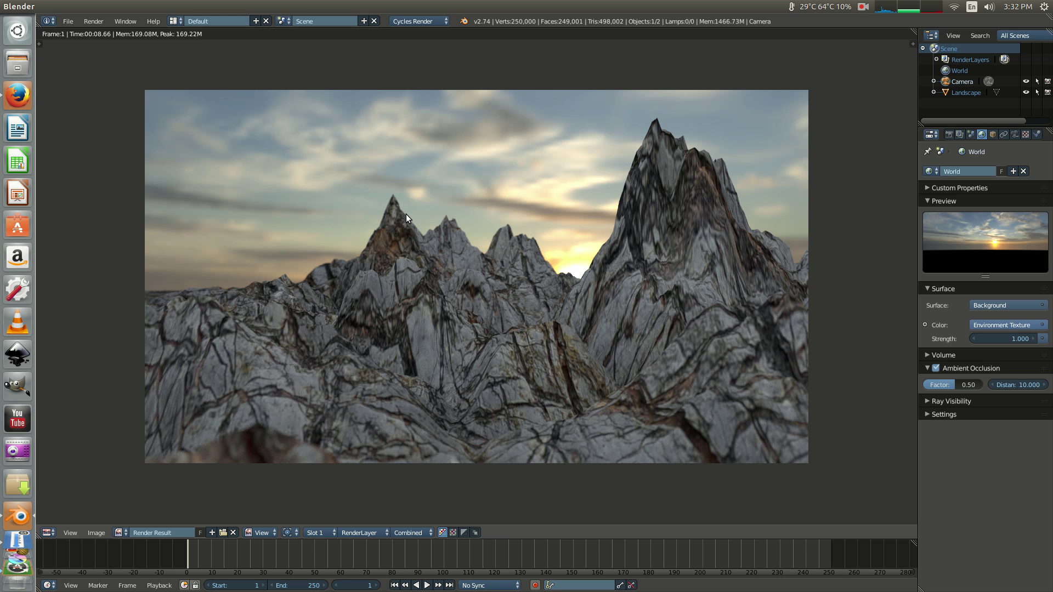
scroll(402, 204, "up", 3)
scroll(391, 205, "down", 2)
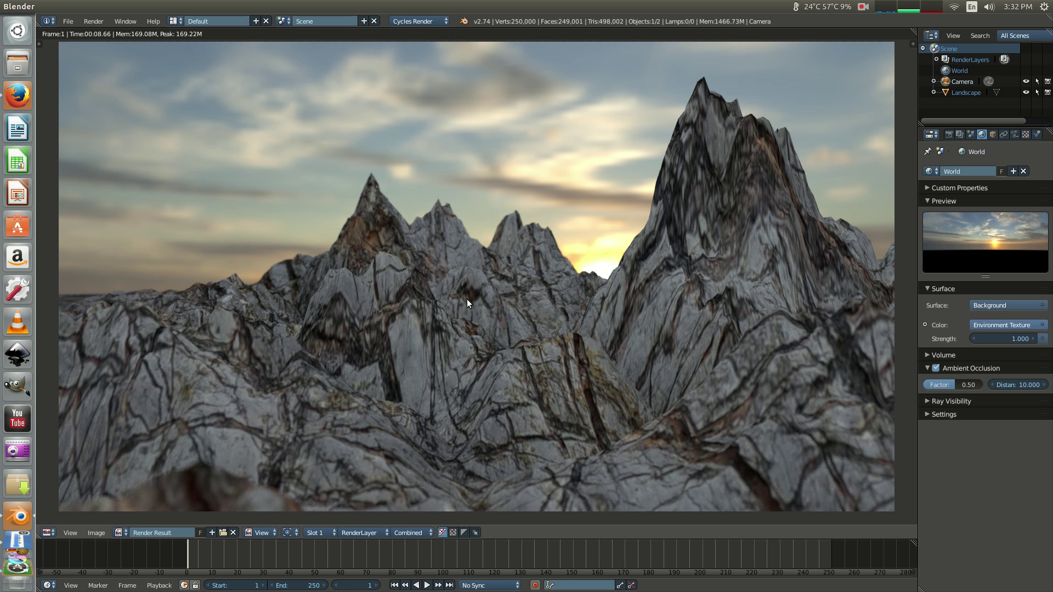
scroll(491, 290, "down", 1)
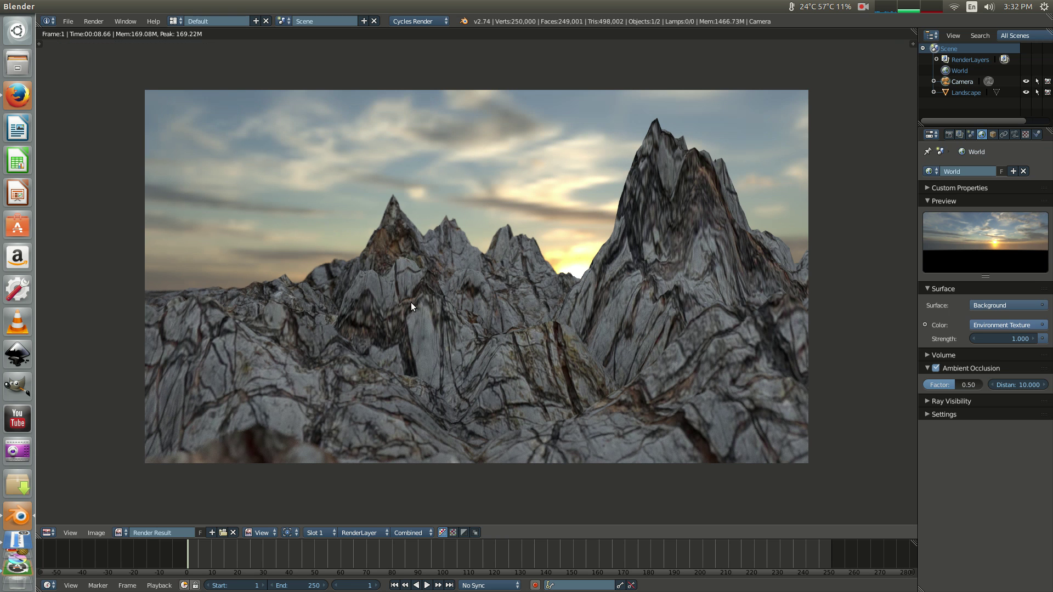